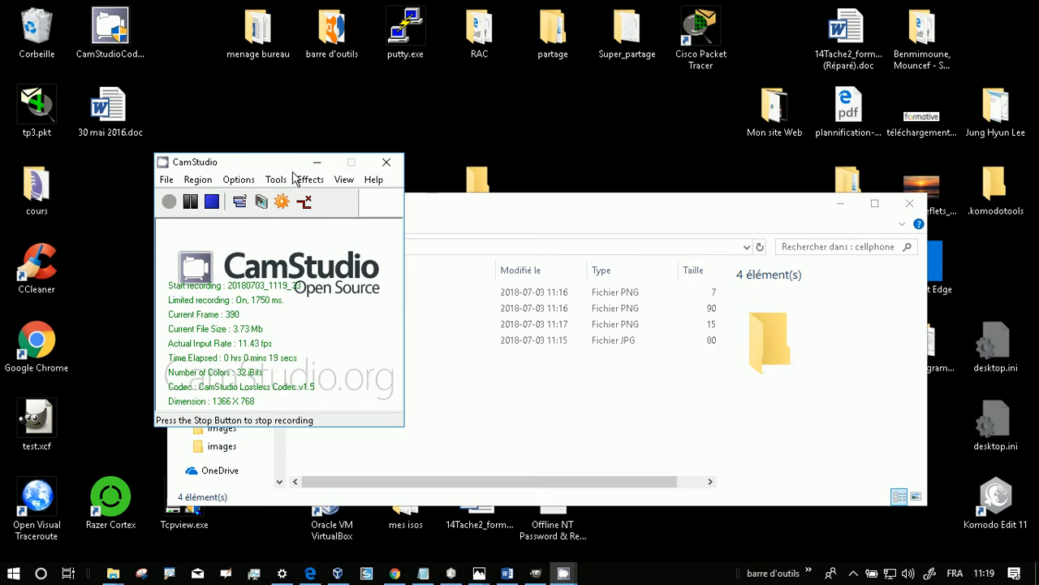
Step: Examine the virus-themed phone banner on the fix-mobile.ca page as the reference for the composition, and return to the cellphone folder
click(487, 220)
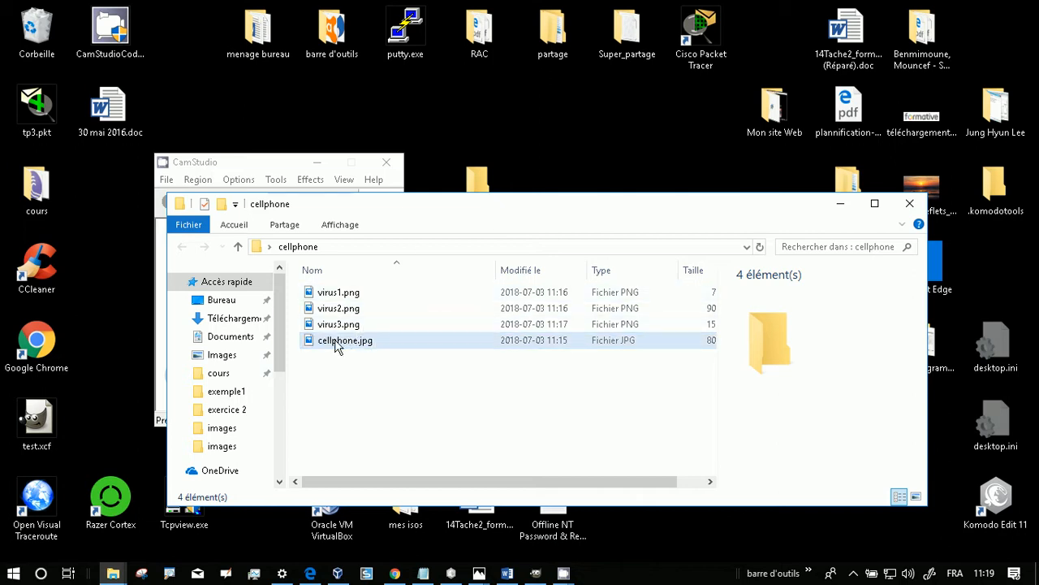
click(396, 575)
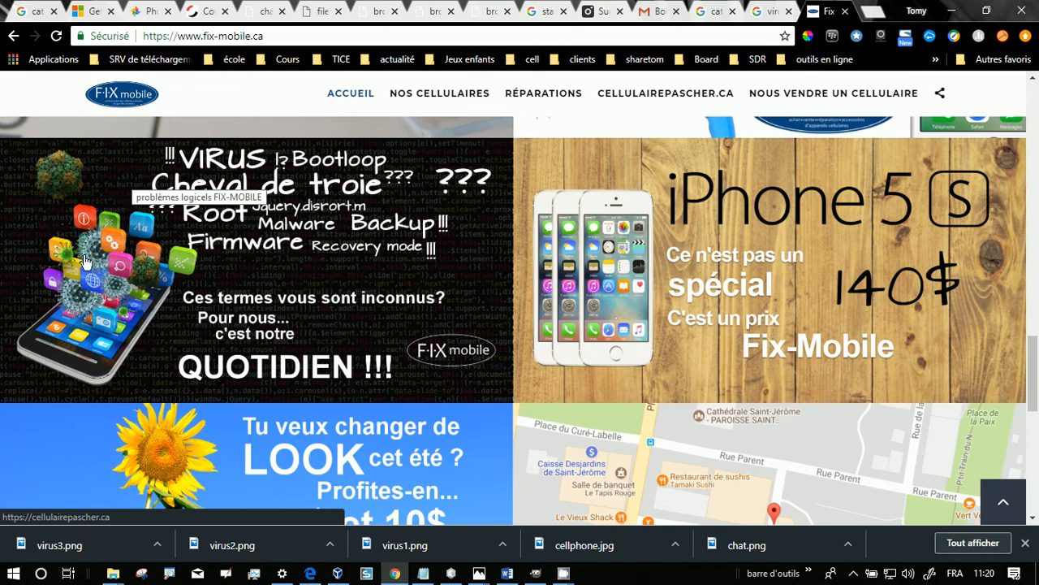
click(951, 10)
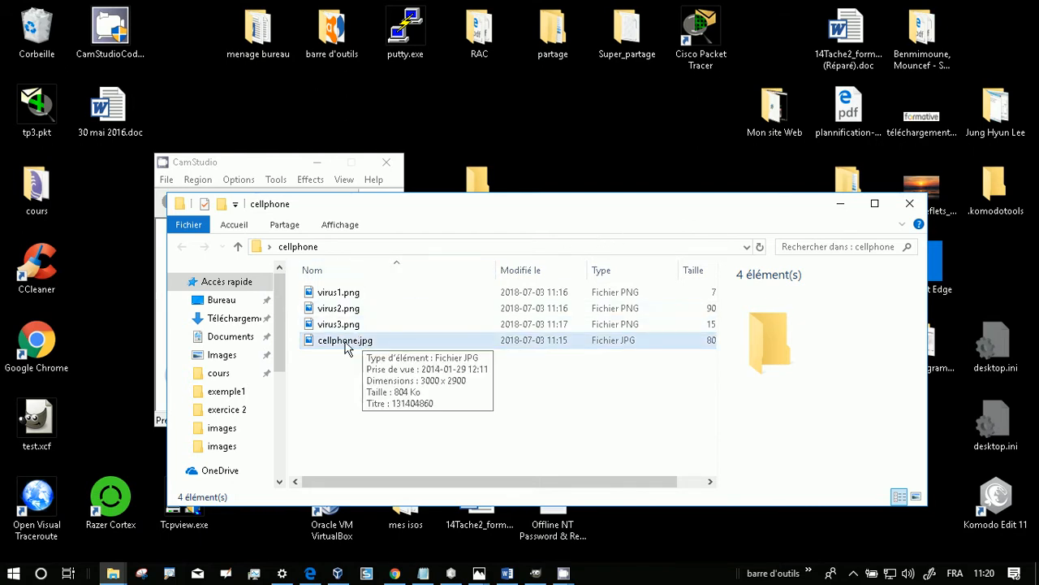
Step: Preview the source images cellphone.jpg, virus3.png, virus2.png and virus1.png from the cellphone folder
double_click(345, 341)
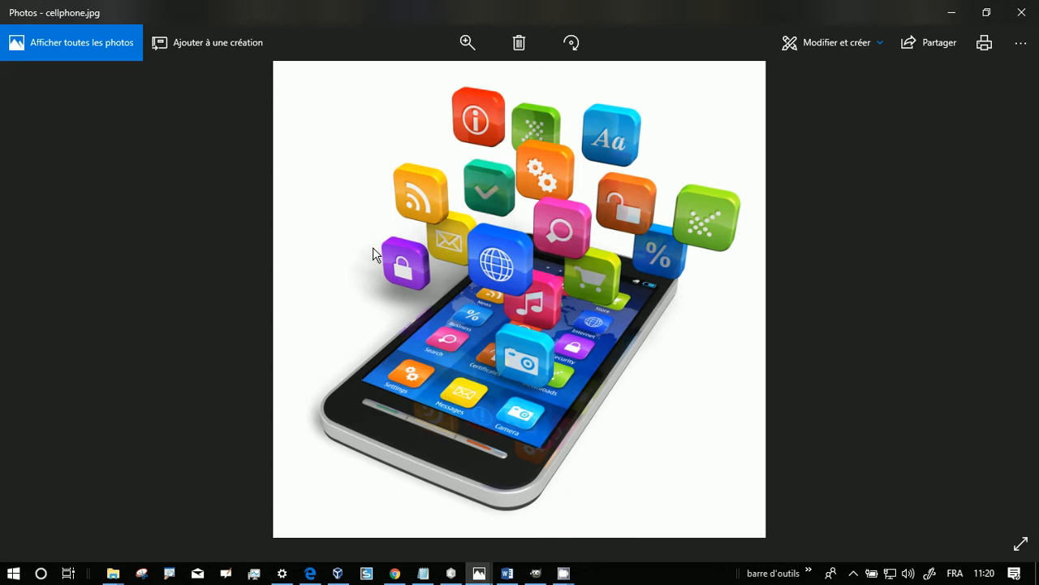
click(952, 12)
double_click(332, 324)
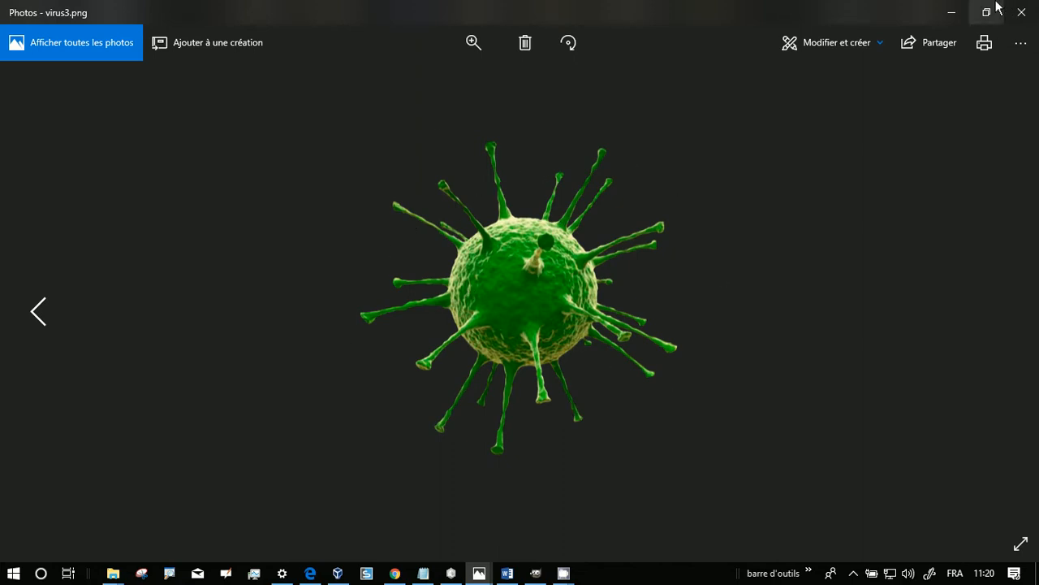
click(1022, 12)
double_click(355, 308)
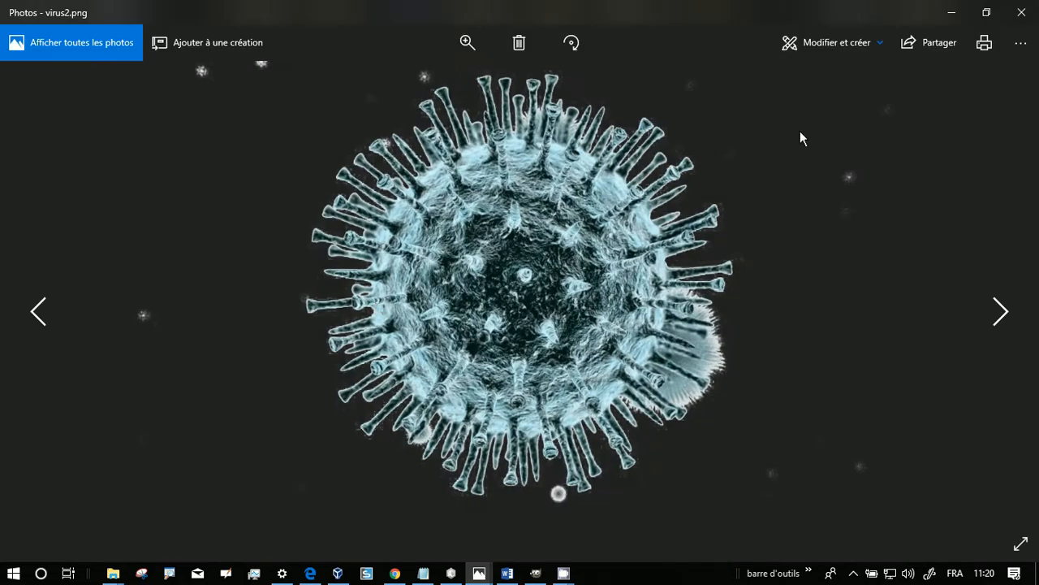
click(1029, 11)
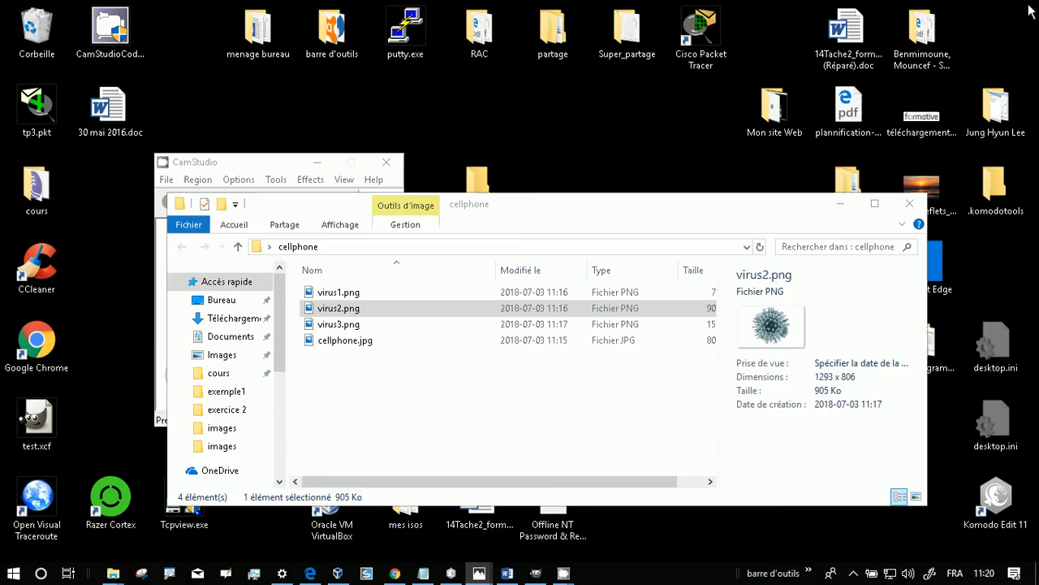
double_click(342, 292)
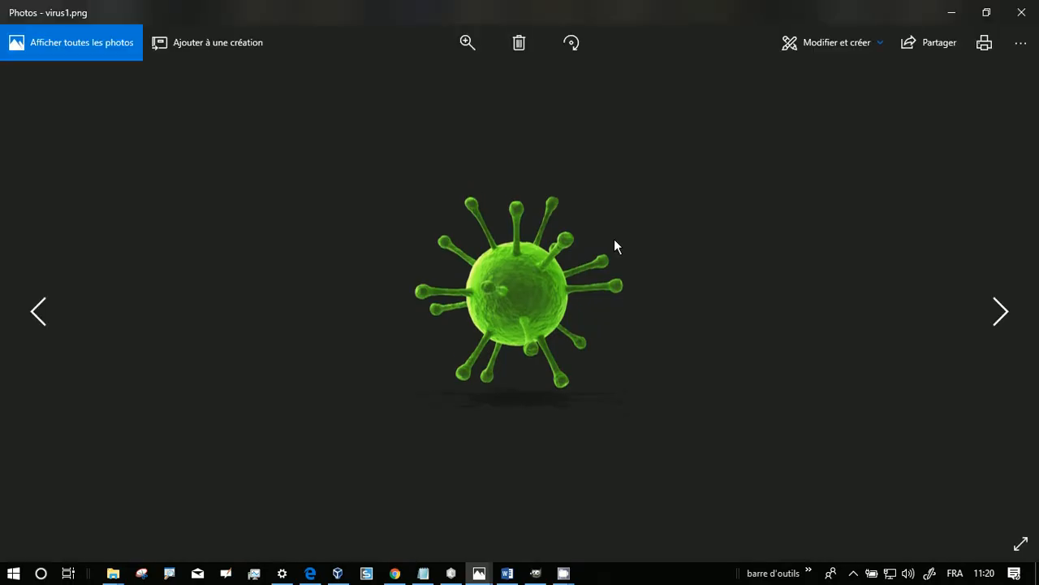
click(1030, 12)
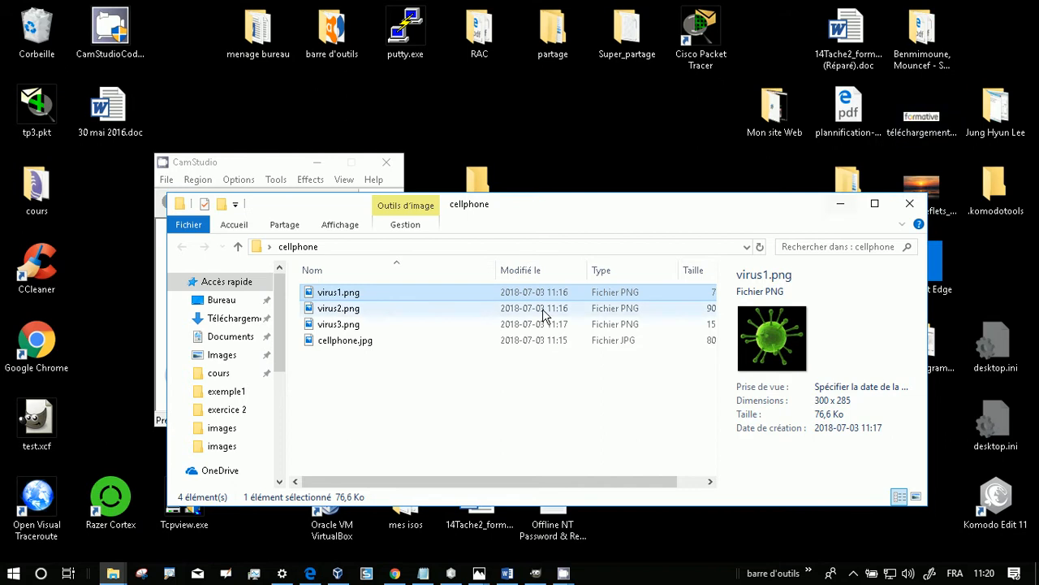
Step: Open cellphone.jpg from the cellphone folder in GNU Image Manipulation Program
right_click(363, 352)
right_click(339, 341)
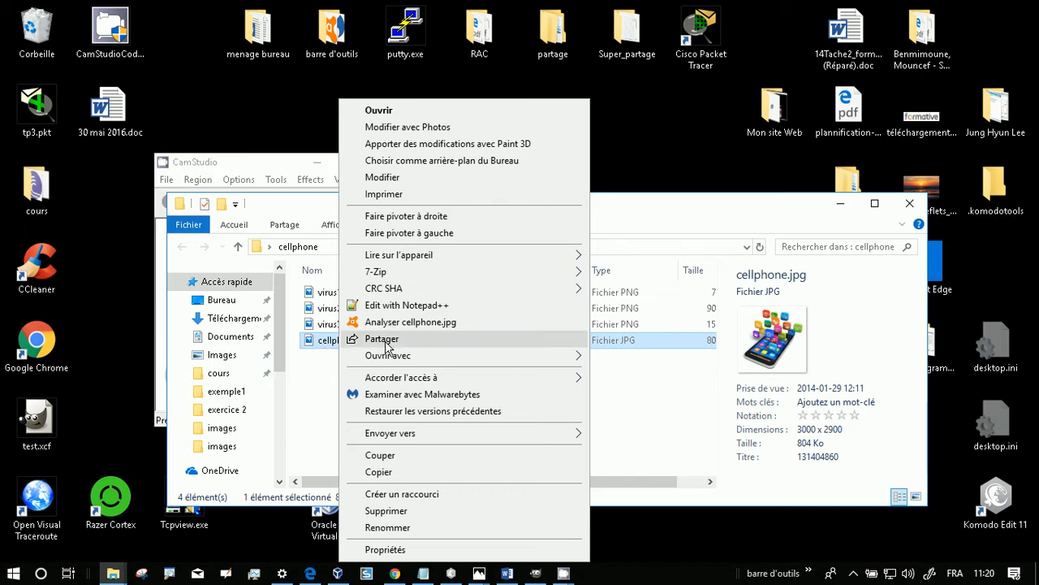
mouse_move(424, 363)
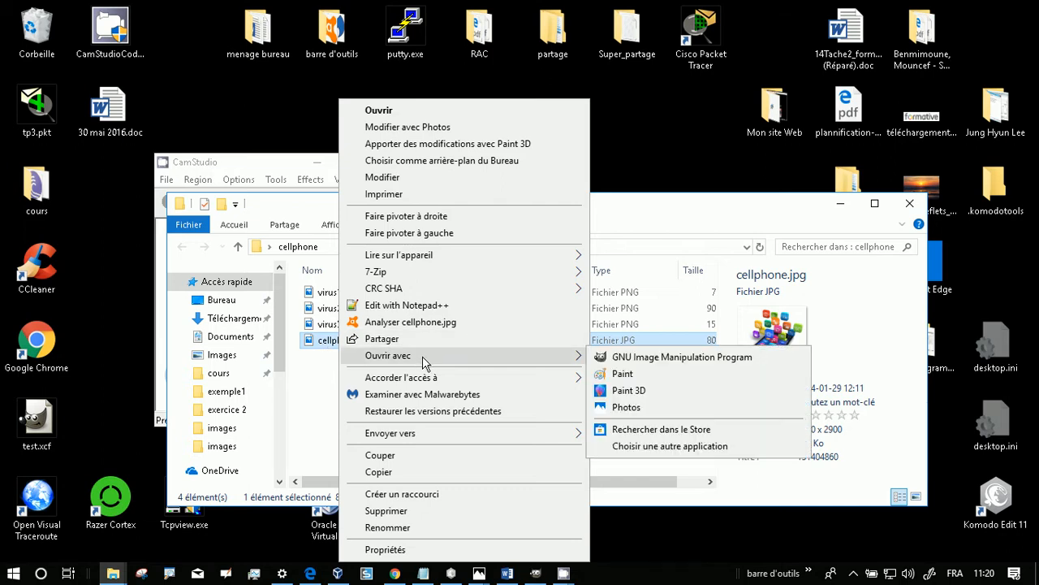
click(634, 362)
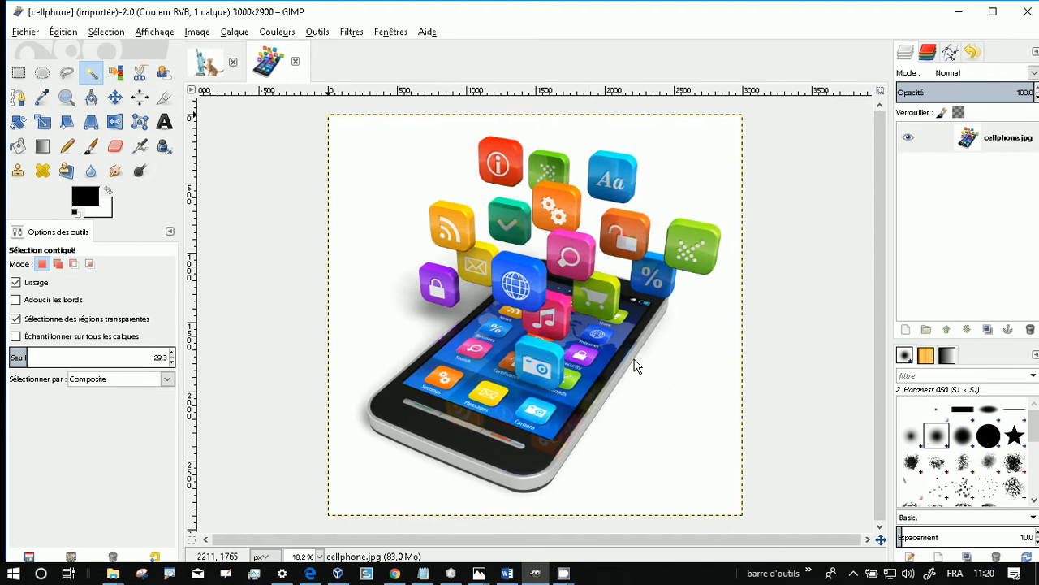
Step: Close the test.xcf image and discard its unsaved changes
click(211, 64)
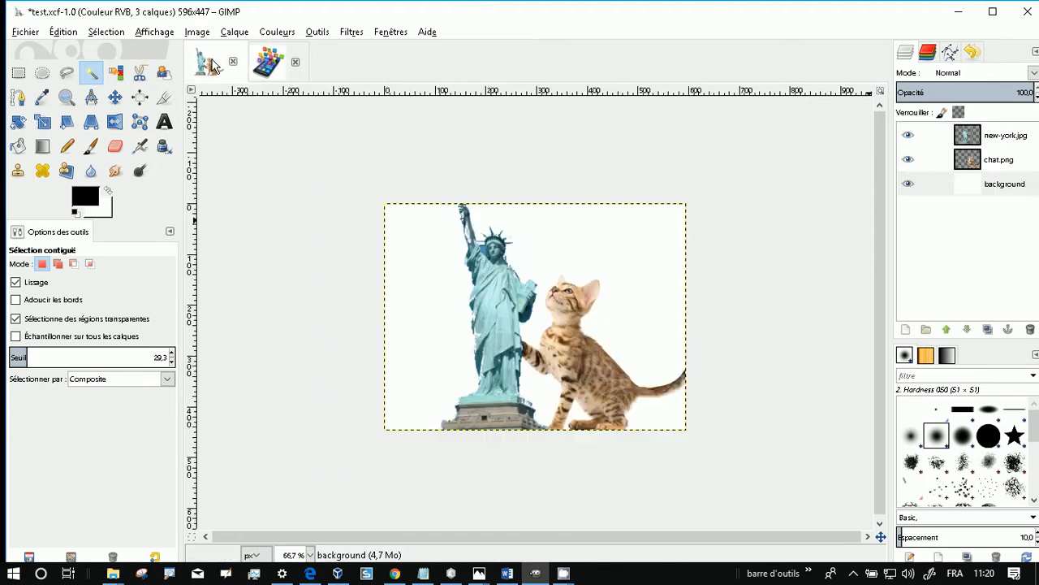
click(233, 62)
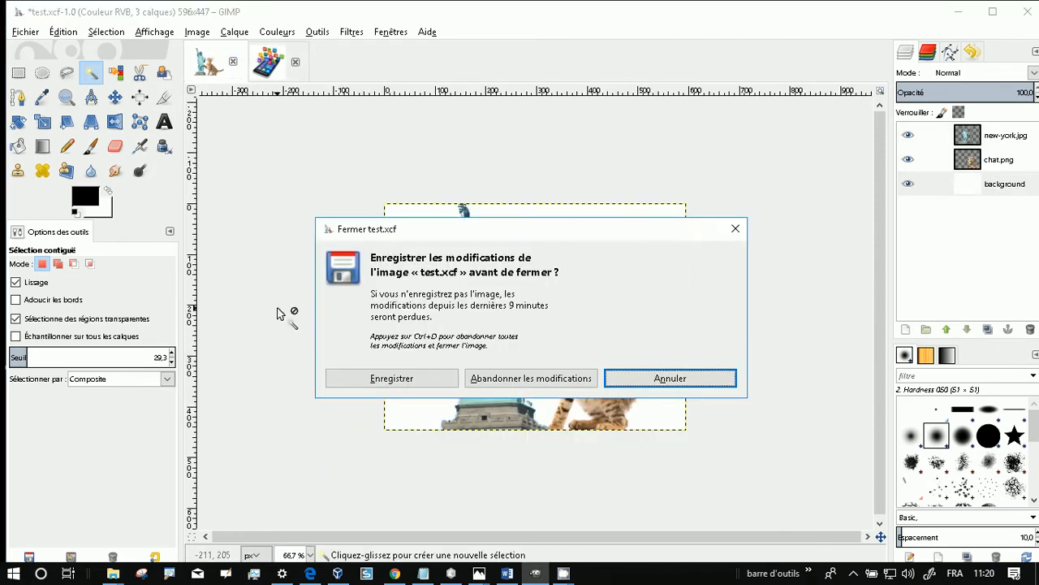
click(520, 376)
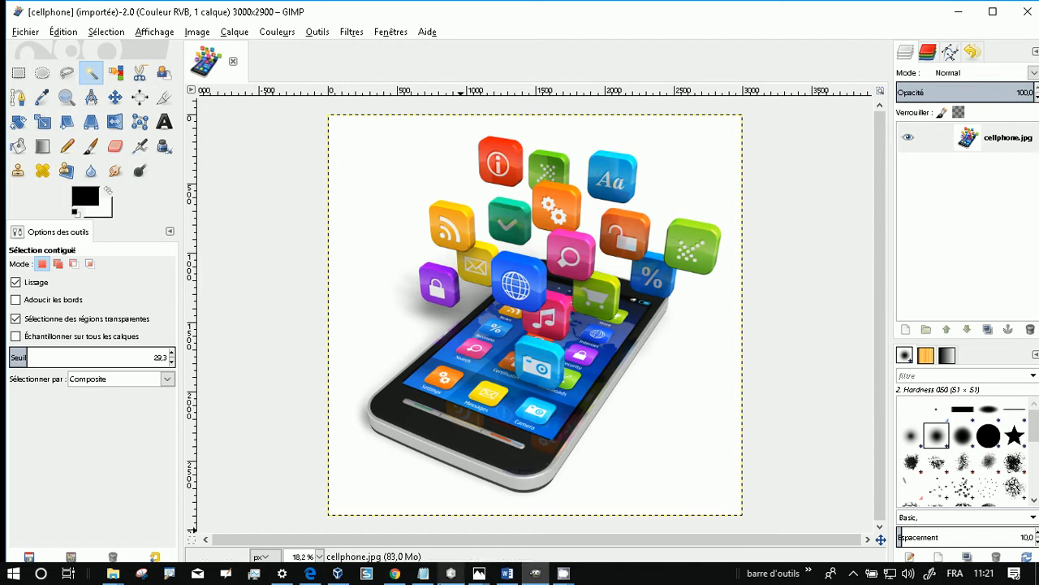
Step: Recheck the reference banner on fix-mobile.ca and add an alpha channel to the cellphone.jpg layer in GIMP
click(394, 574)
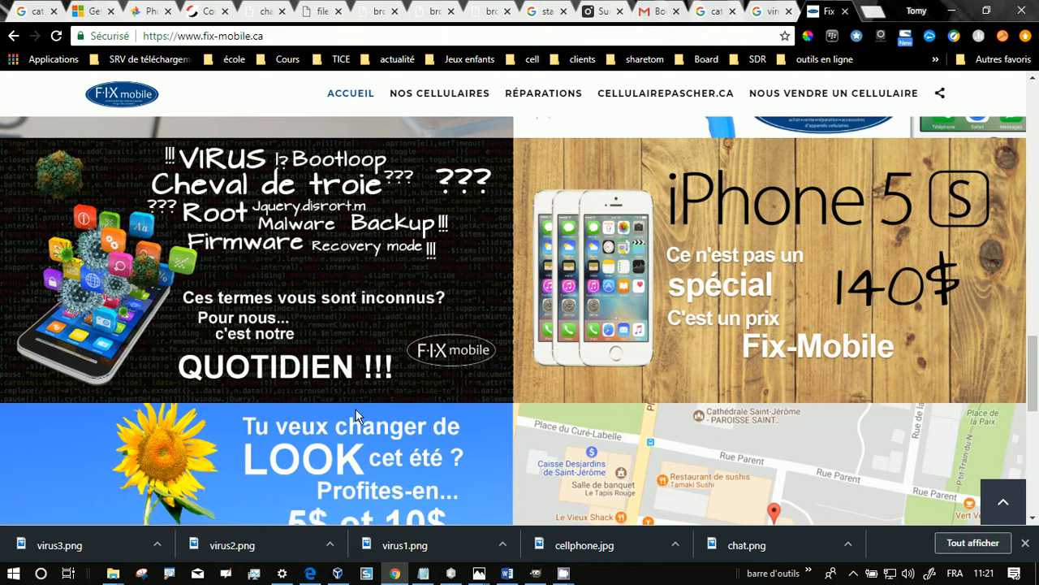
click(954, 11)
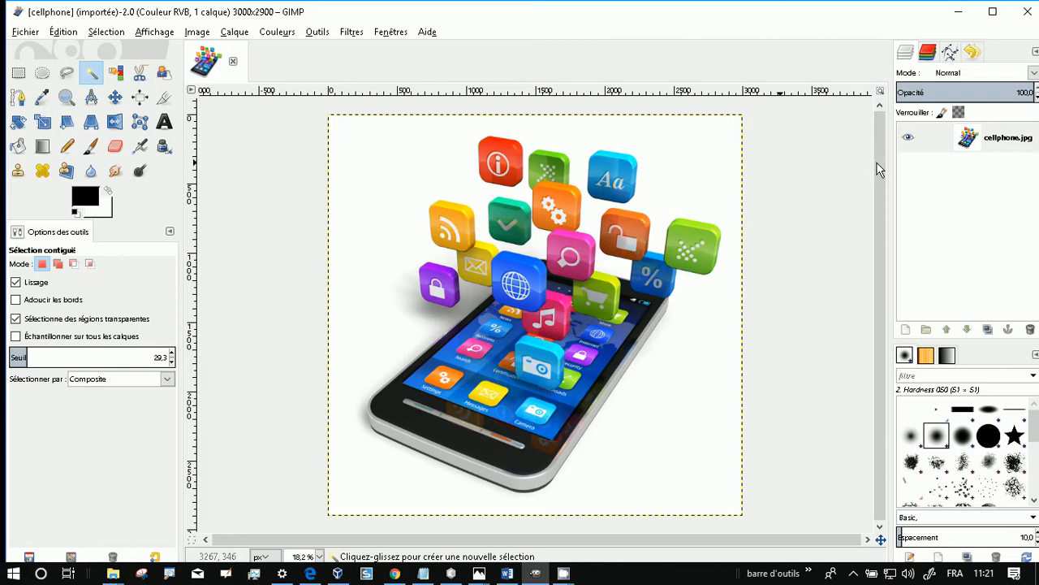
right_click(998, 142)
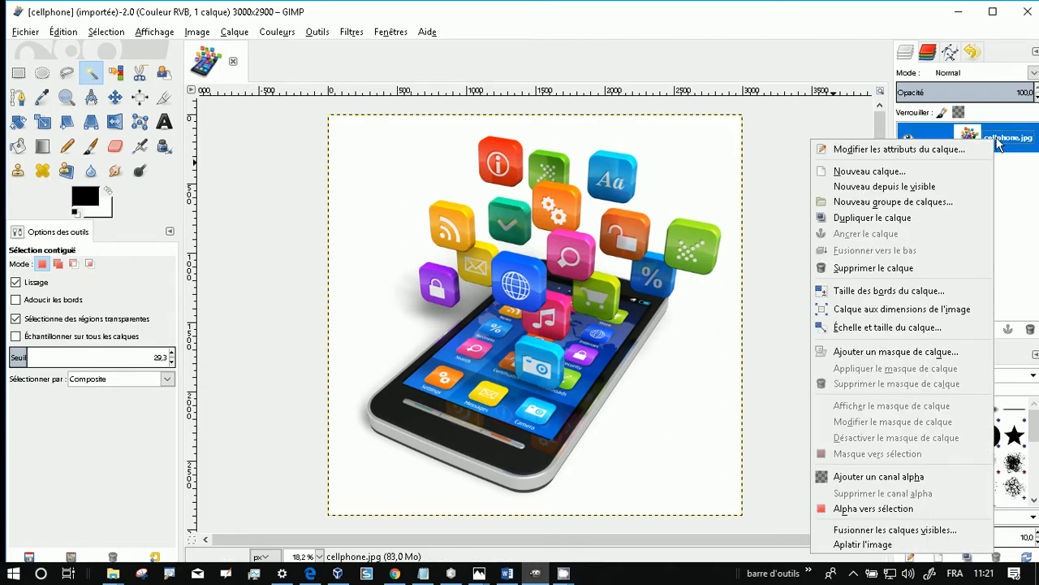
click(903, 479)
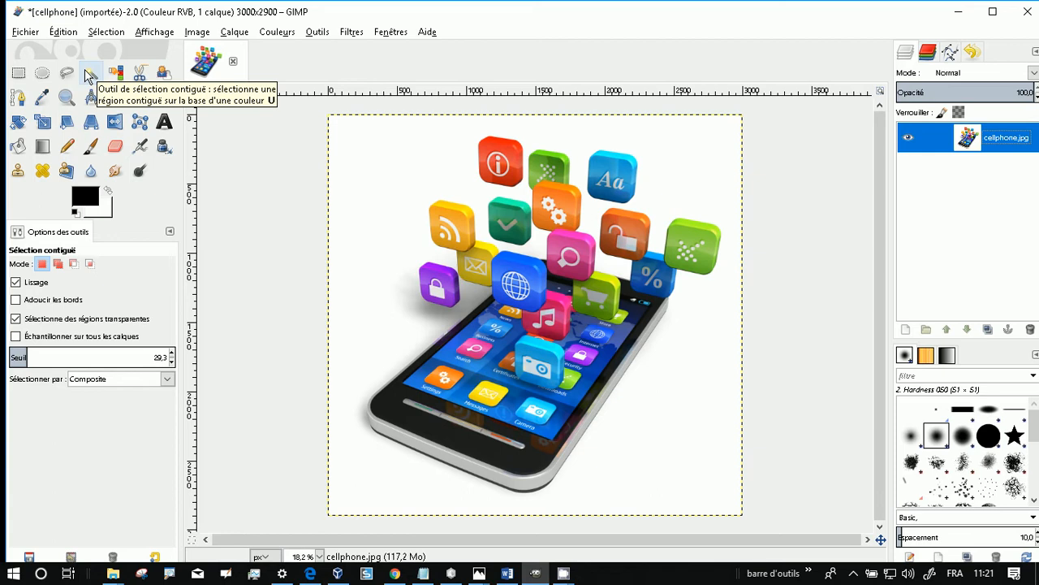
Step: Select the white background around the phone with Fuzzy Select at a threshold of 25 and delete it
click(694, 165)
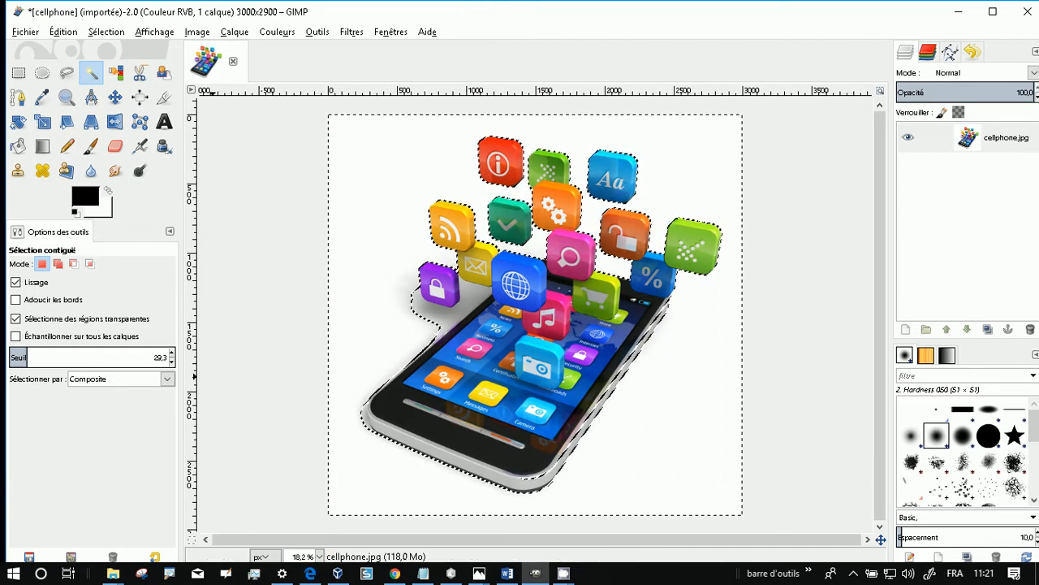
drag(156, 357, 4, 358)
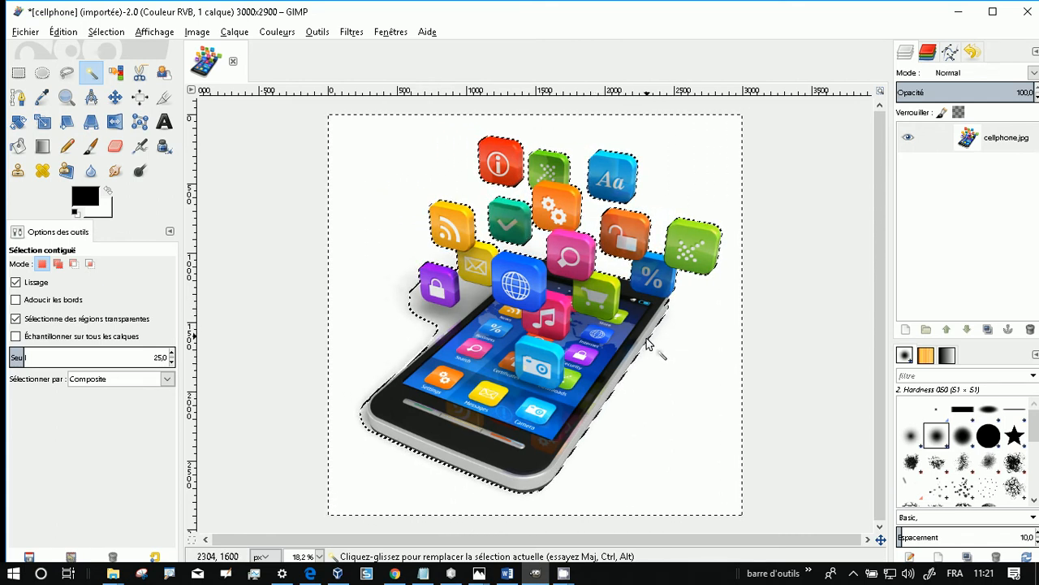
key(Delete)
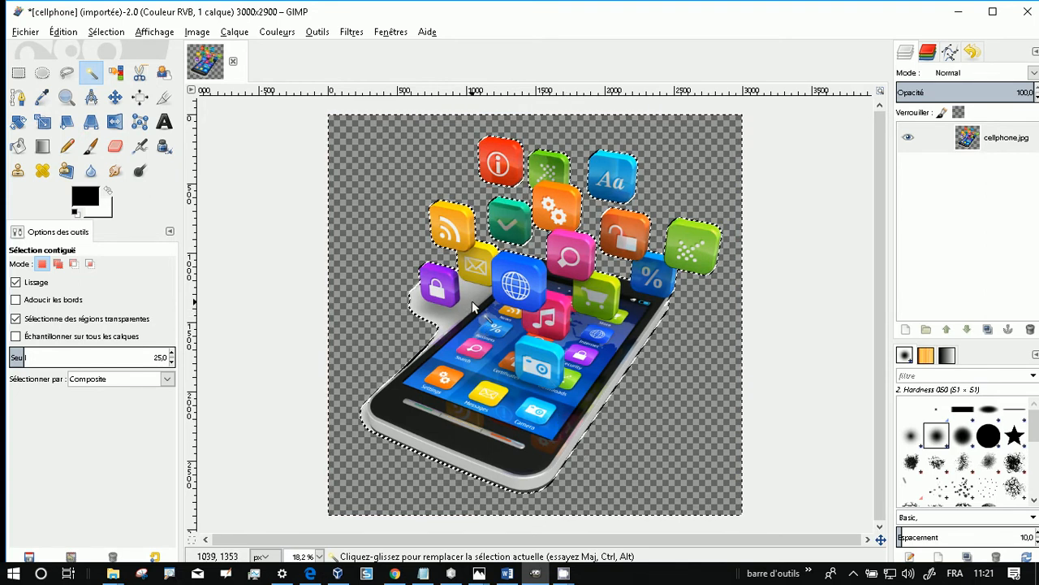
Step: Remove the grey shadow beside the purple lock icon with Fuzzy Select, and select its leftover rim at a threshold of 13.4
click(470, 310)
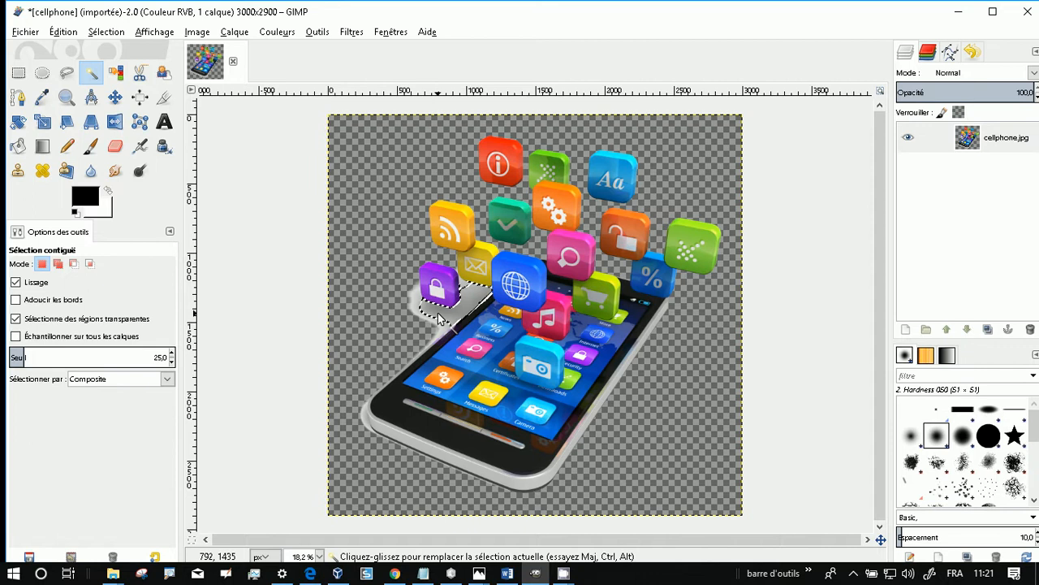
click(422, 341)
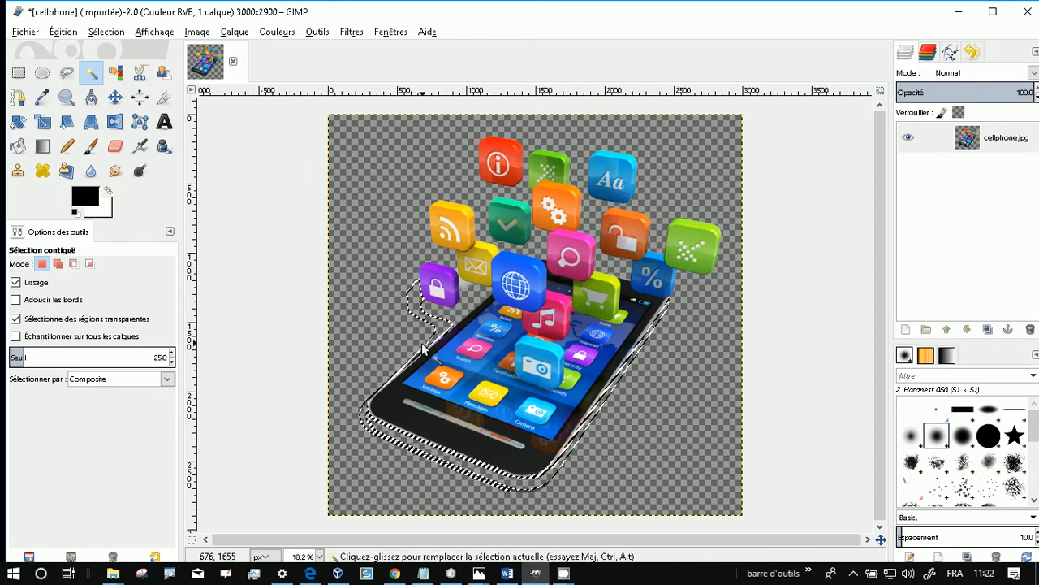
key(ctrl)
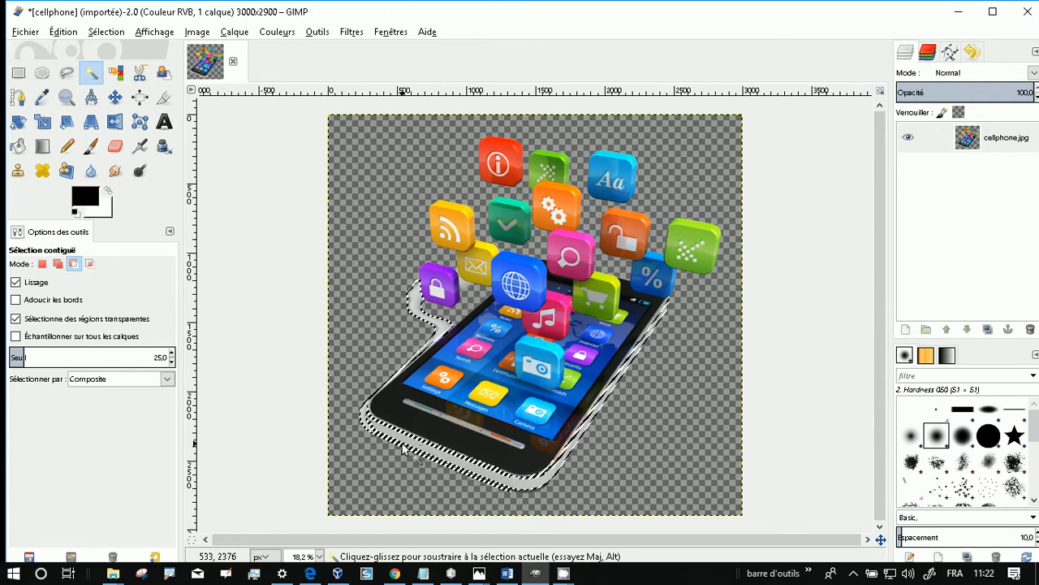
click(461, 290)
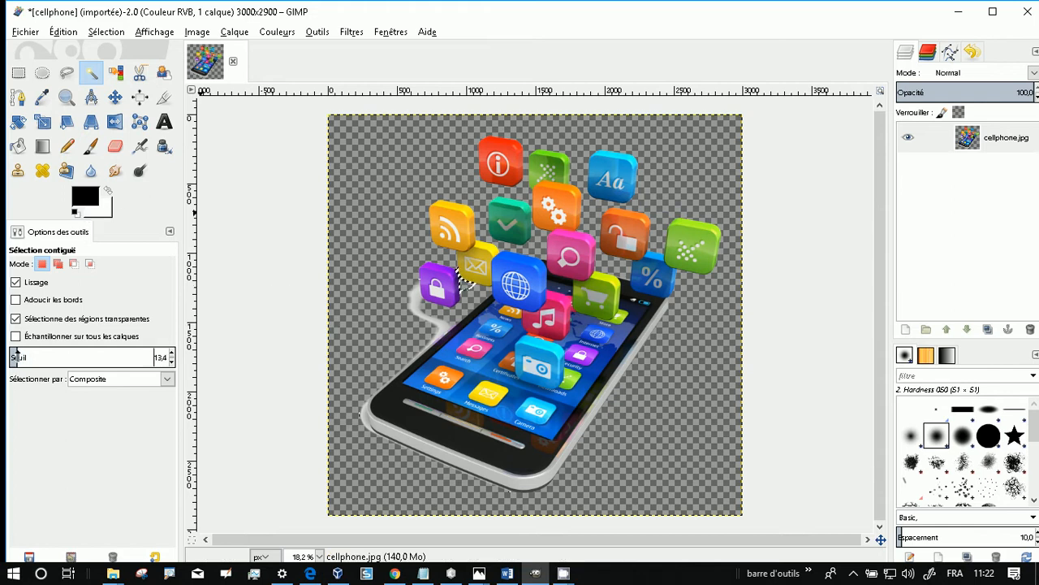
click(431, 326)
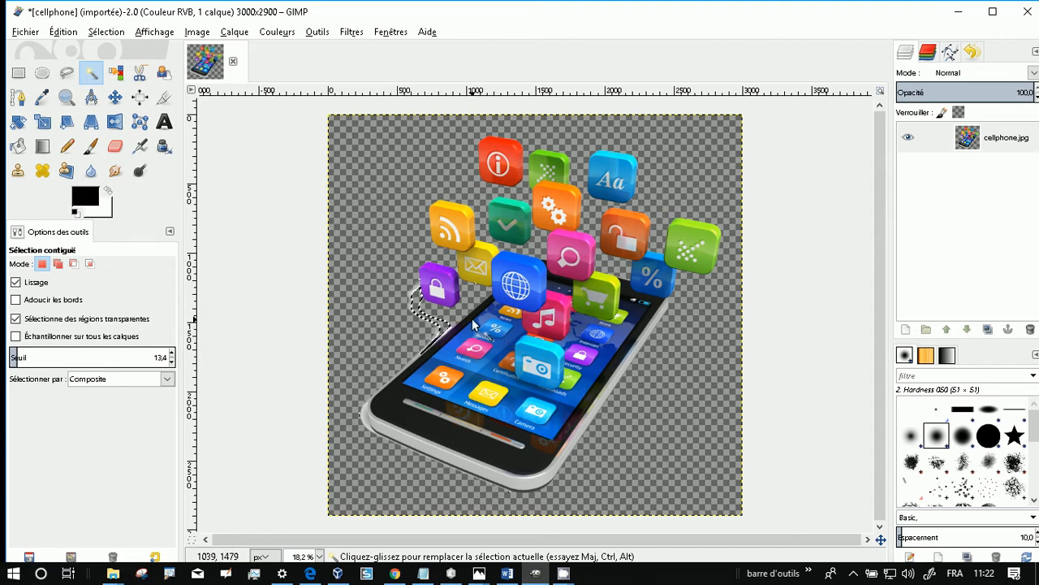
Step: Outline the shadow remnants between the purple lock icon and the phone's upper-left edge with a closed Free Select polygon
click(68, 75)
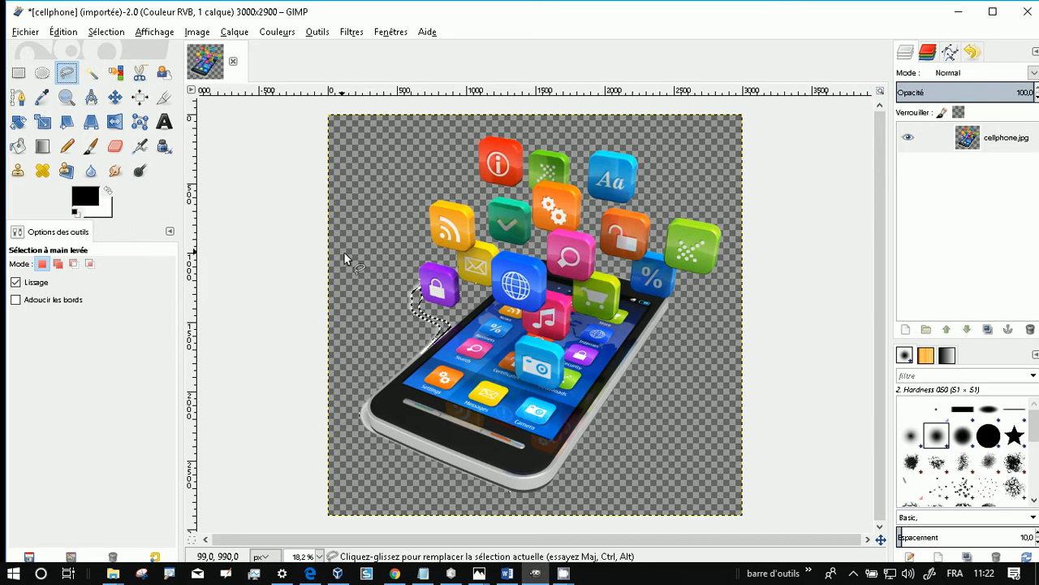
click(417, 274)
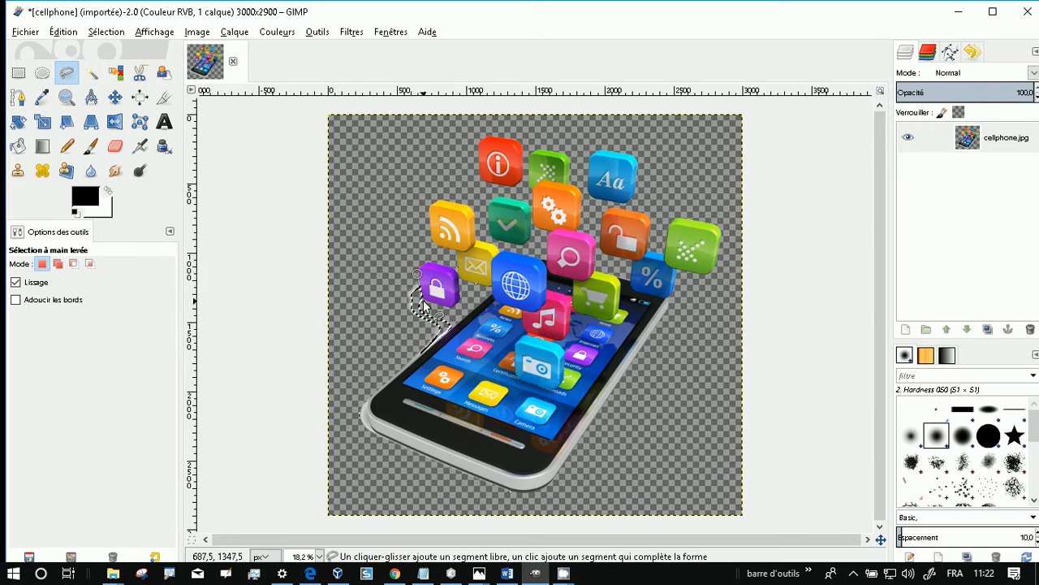
key(plus)
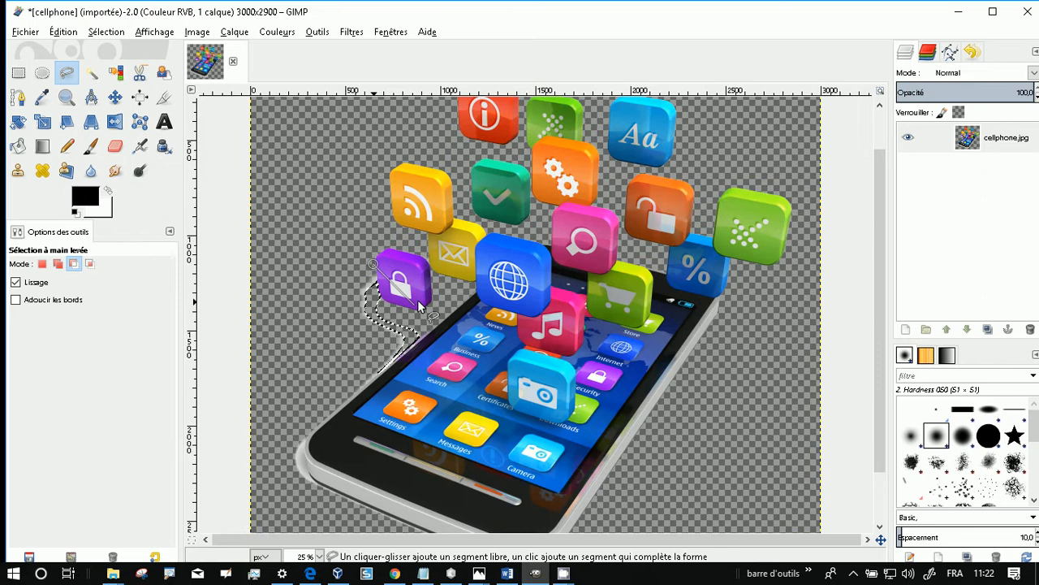
key(plus)
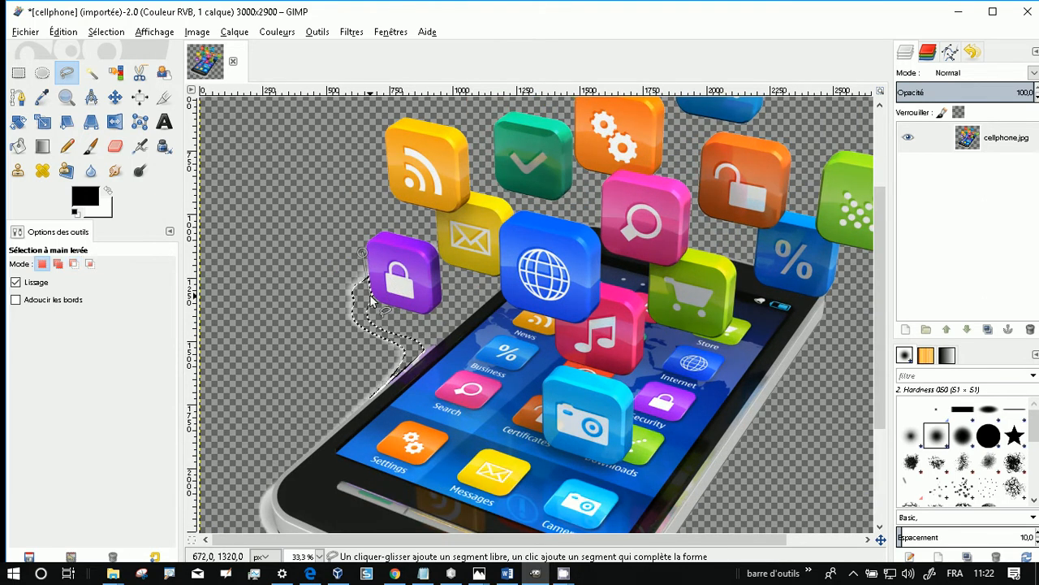
click(375, 296)
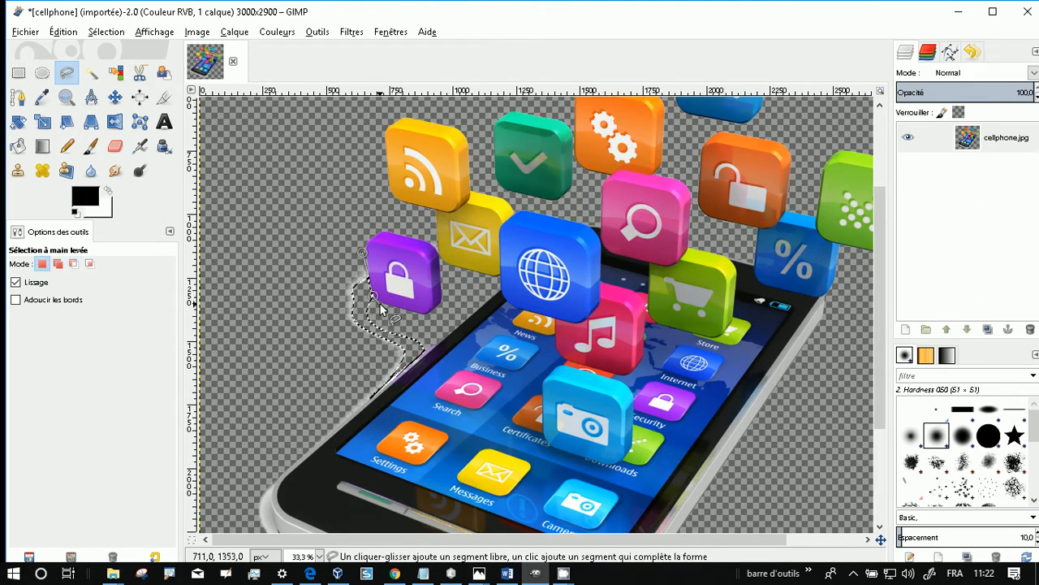
click(381, 304)
click(448, 332)
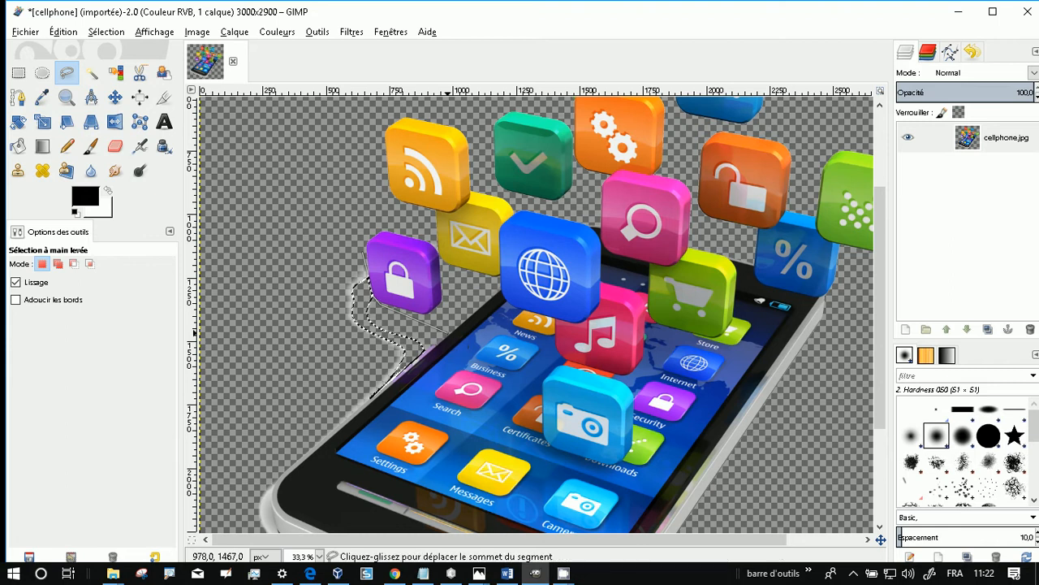
click(321, 437)
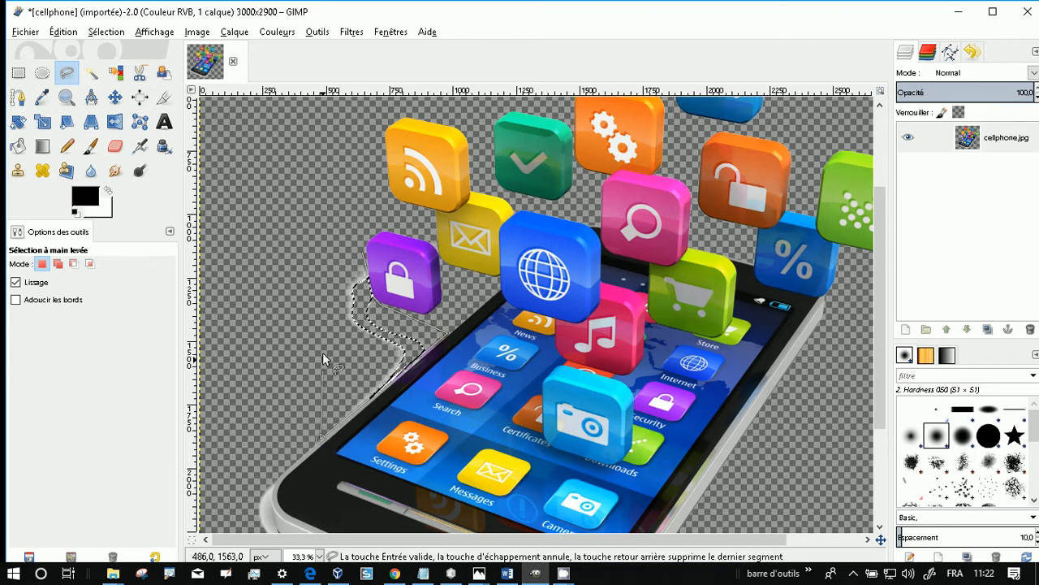
click(312, 265)
click(363, 248)
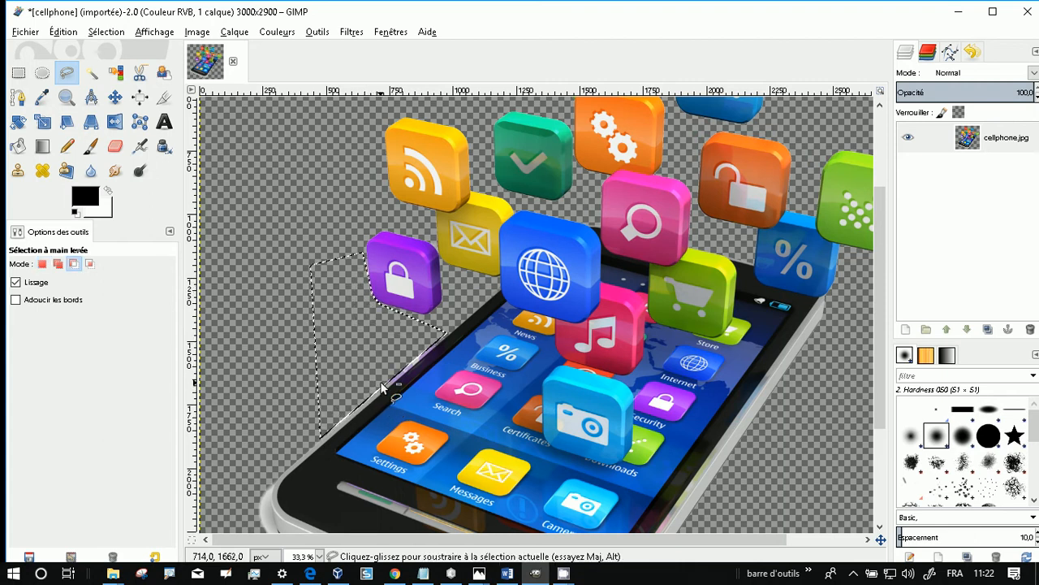
Step: Outline the light halo outside the phone's lower-left corner with a closed Free Select polygon and delete it
scroll(378, 390, down, 2)
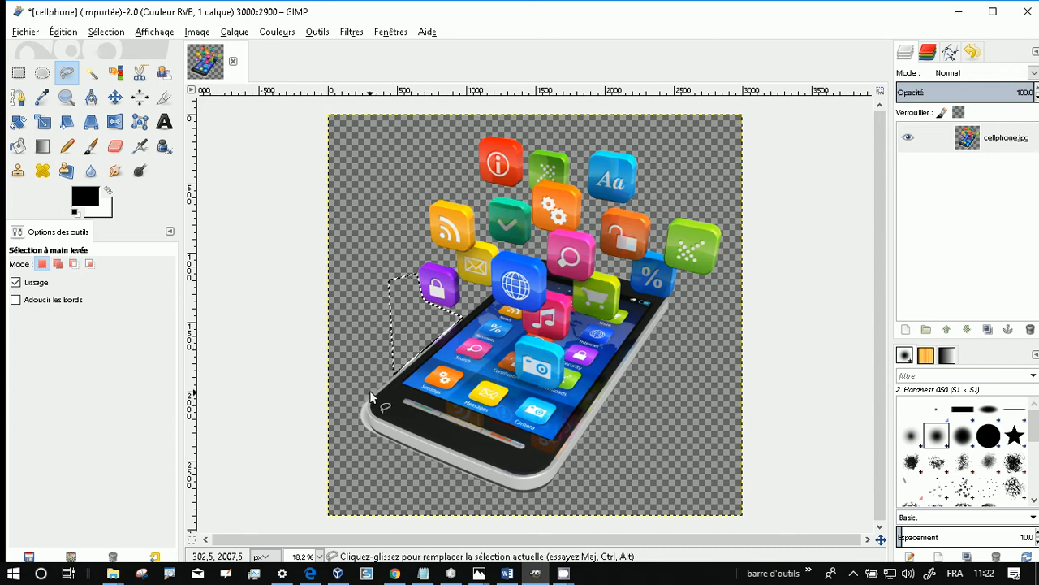
scroll(370, 390, up, 3)
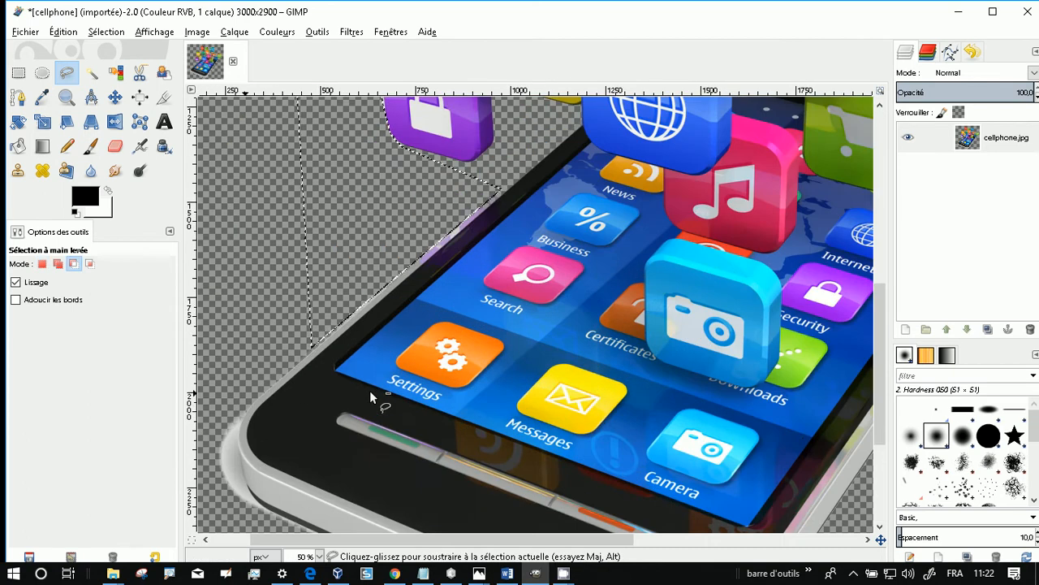
click(242, 414)
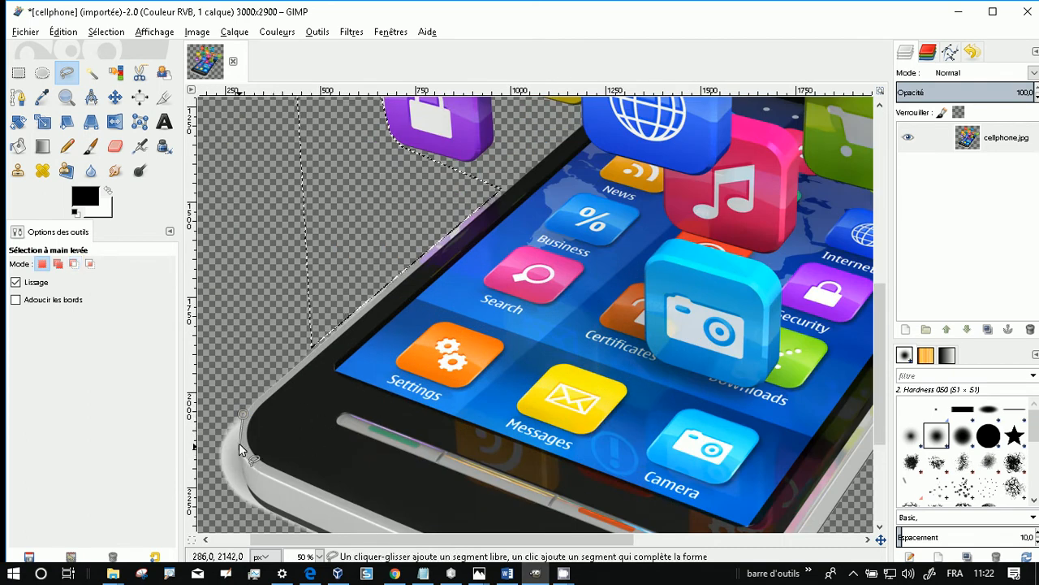
click(239, 433)
click(238, 453)
click(248, 490)
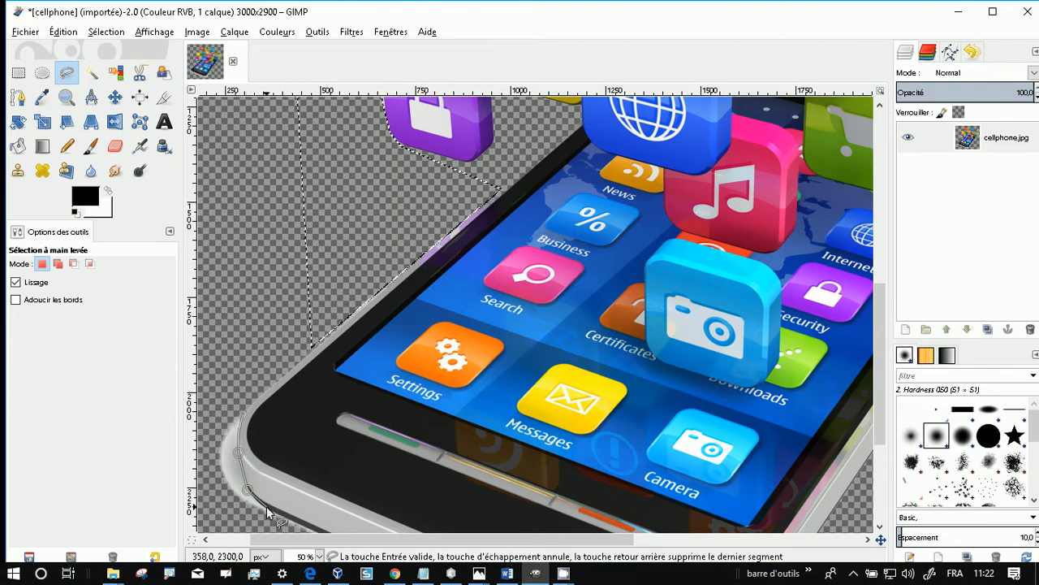
click(269, 514)
click(207, 506)
click(222, 401)
key(Return)
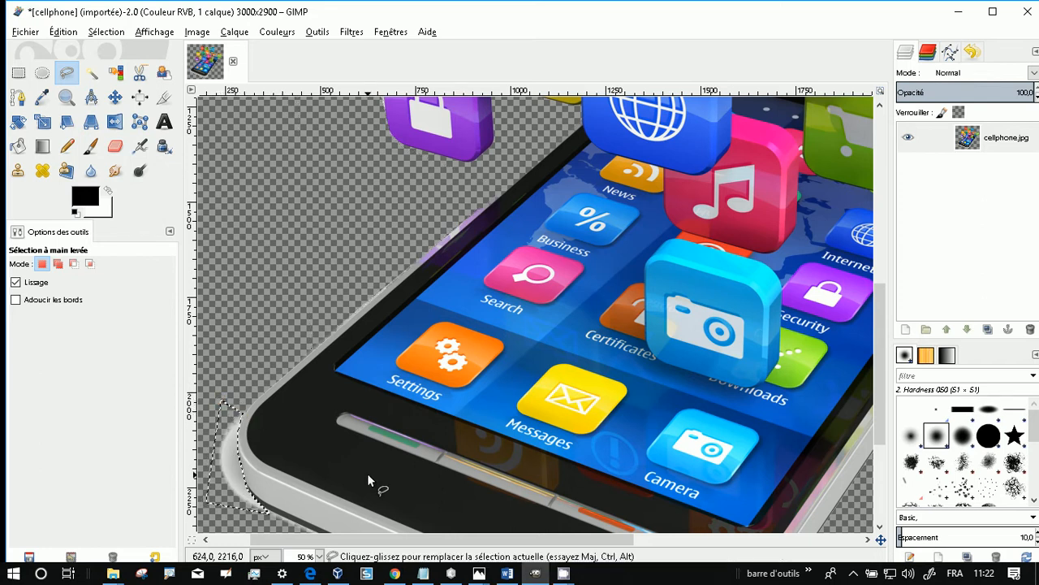
scroll(345, 401, down, 3)
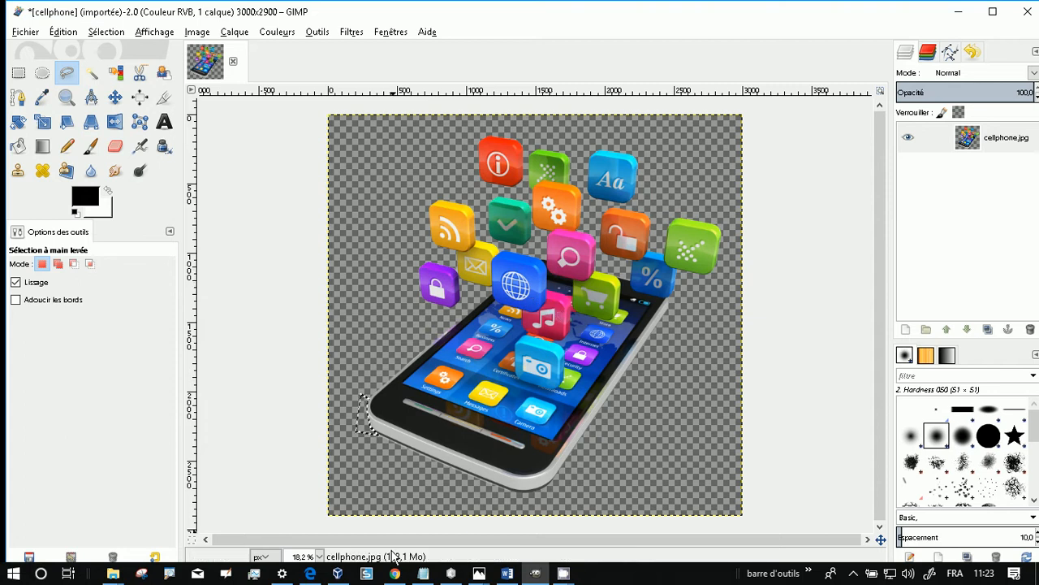
Step: Bring virus1.png from the cellphone folder into the phone image as a new layer
click(114, 575)
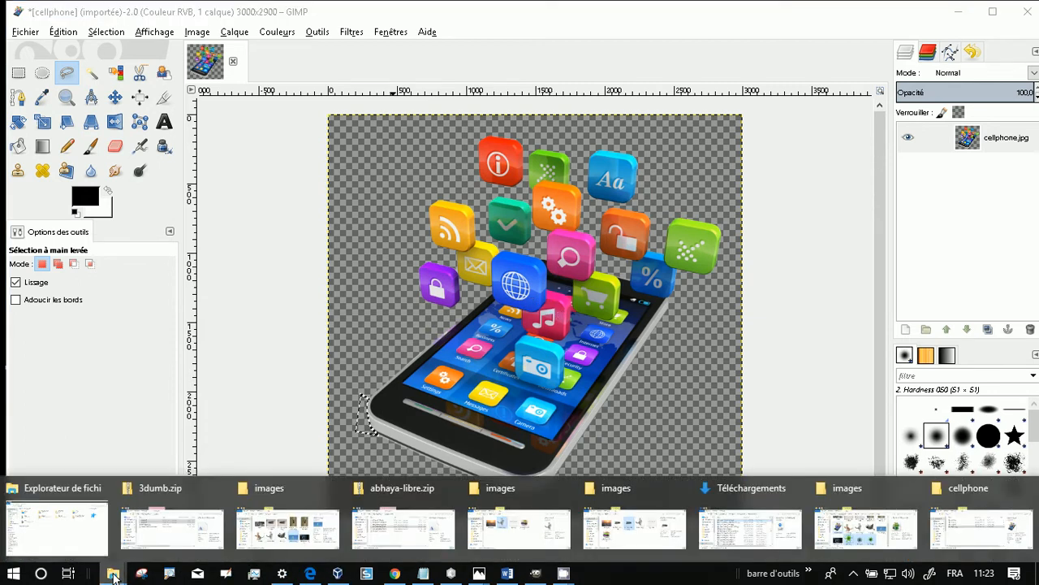
click(966, 532)
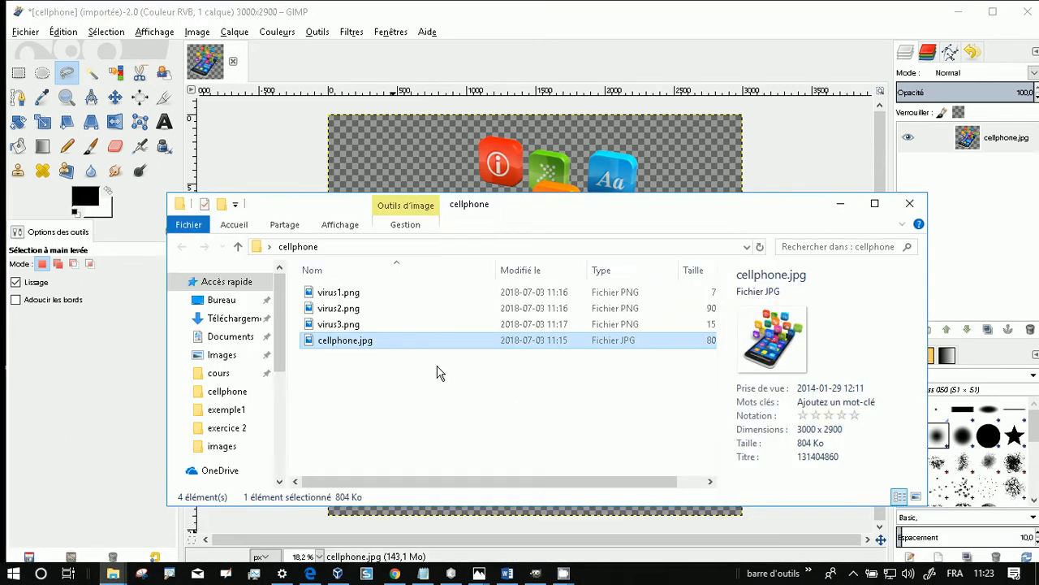
click(326, 297)
drag(326, 297, 458, 172)
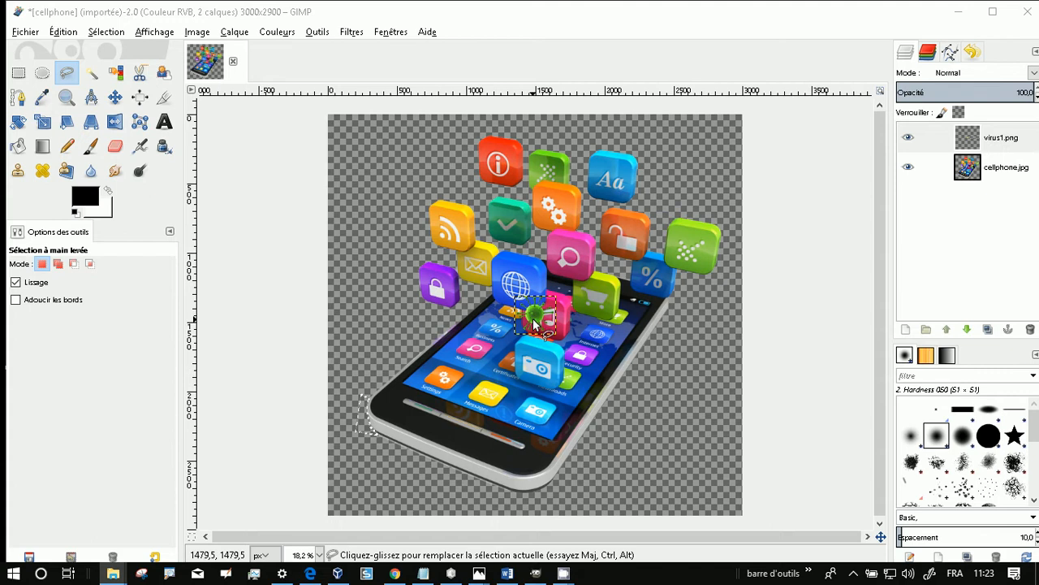
Step: Try to scale the virus1.png layer with the Scale tool, and undo adding that layer
click(42, 122)
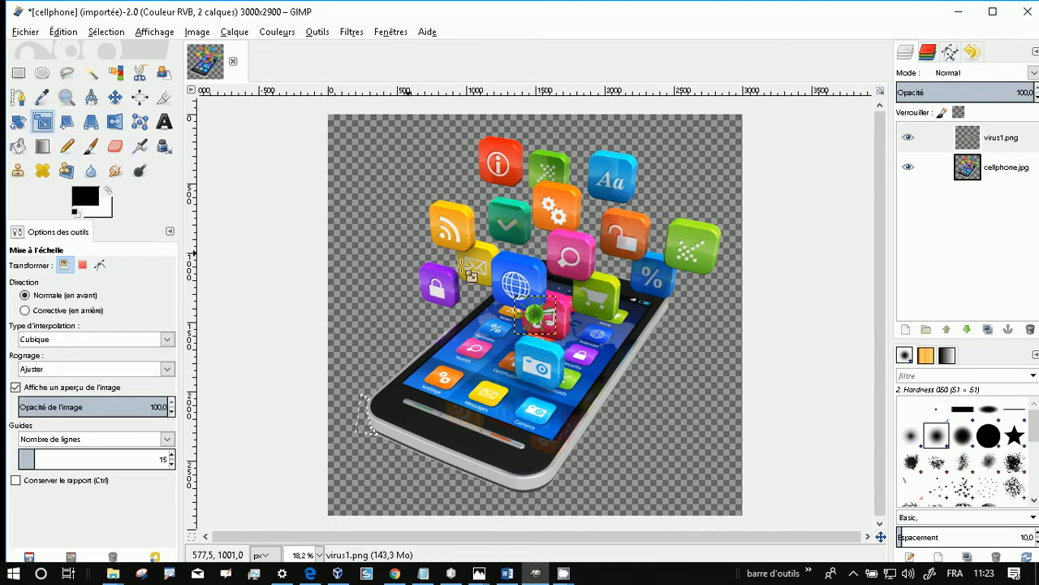
click(536, 317)
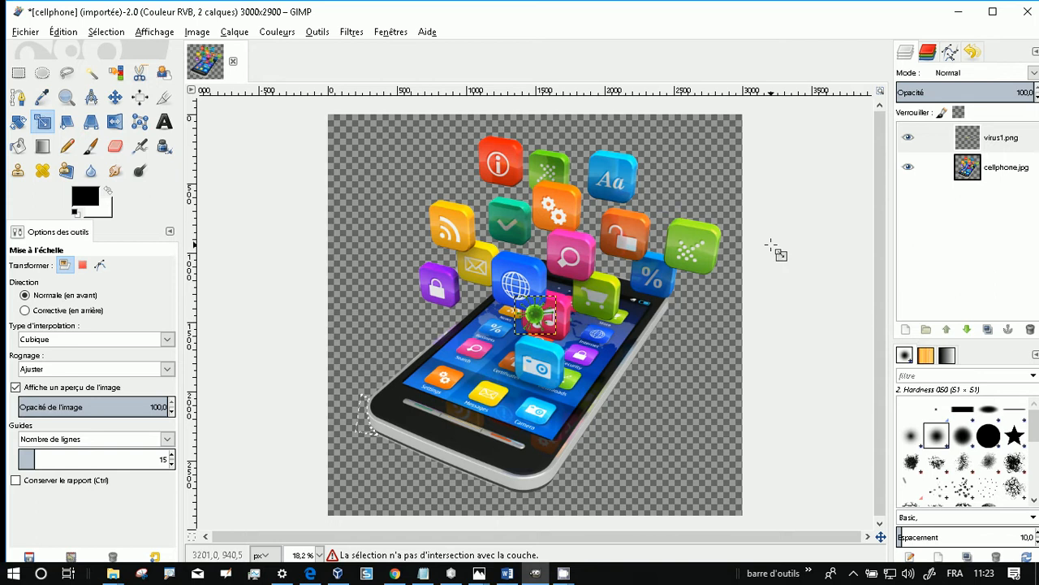
click(951, 139)
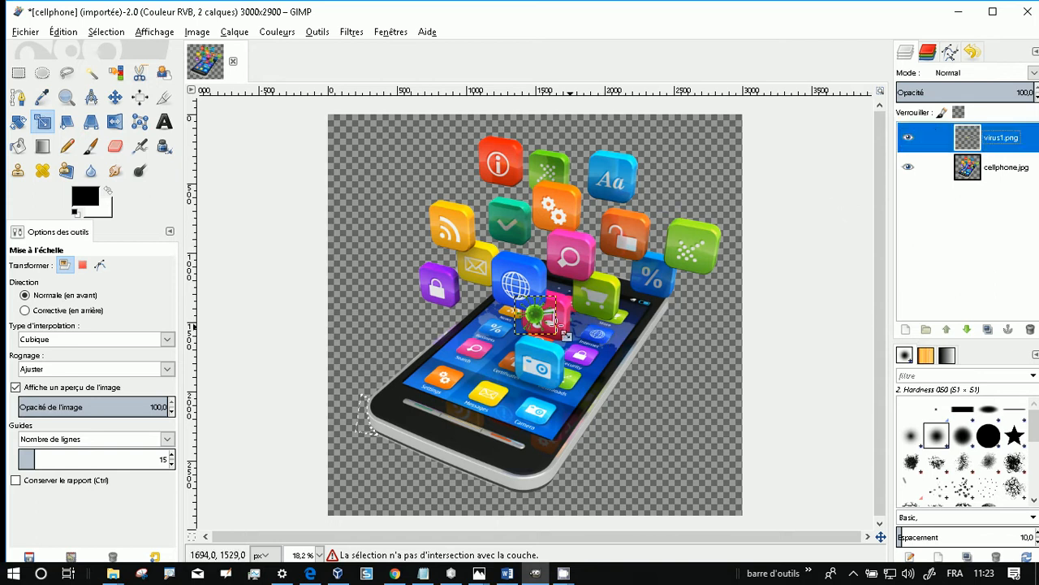
click(533, 316)
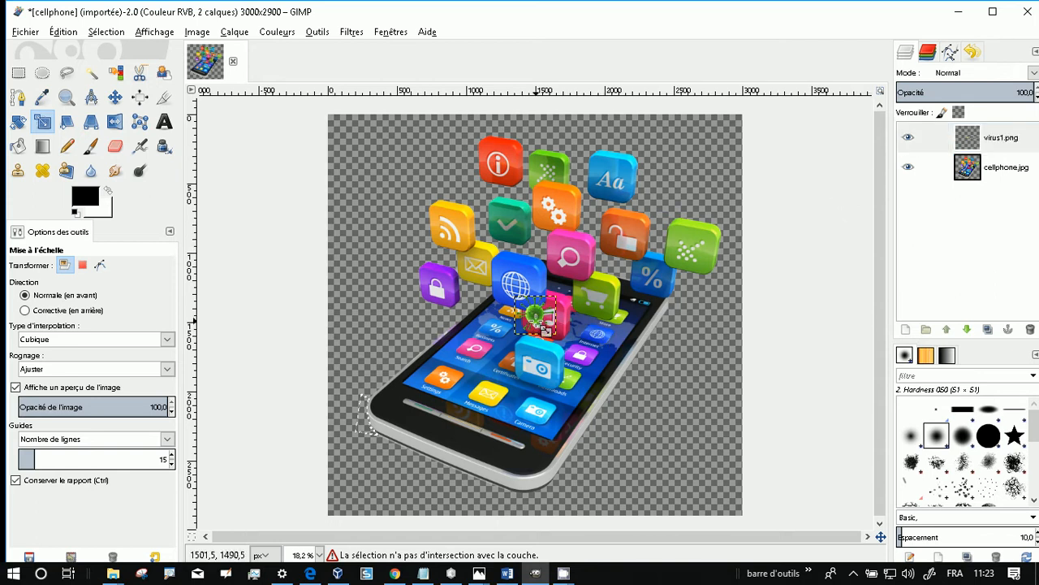
key(ctrl+s)
click(638, 449)
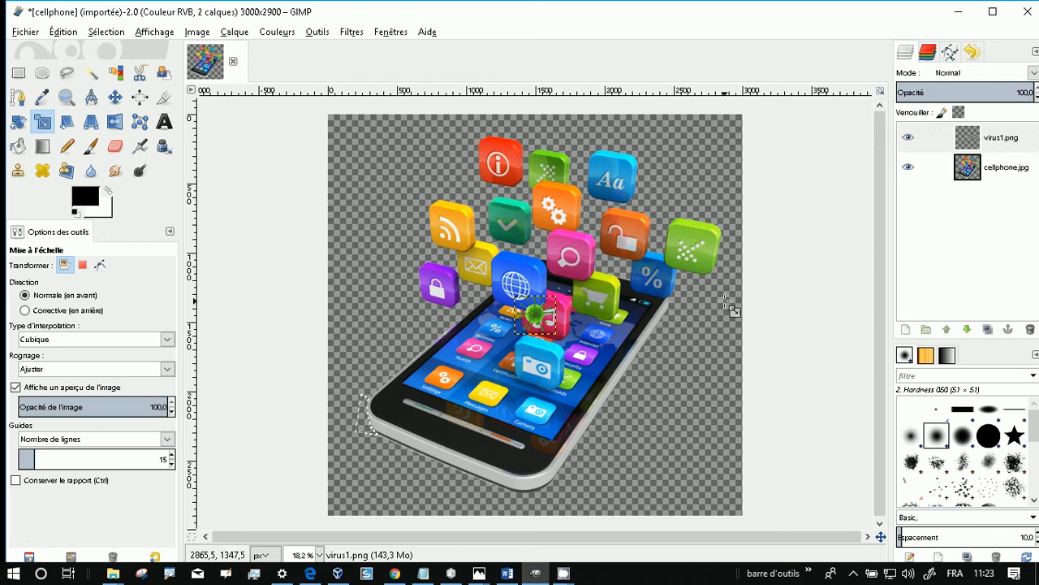
click(537, 321)
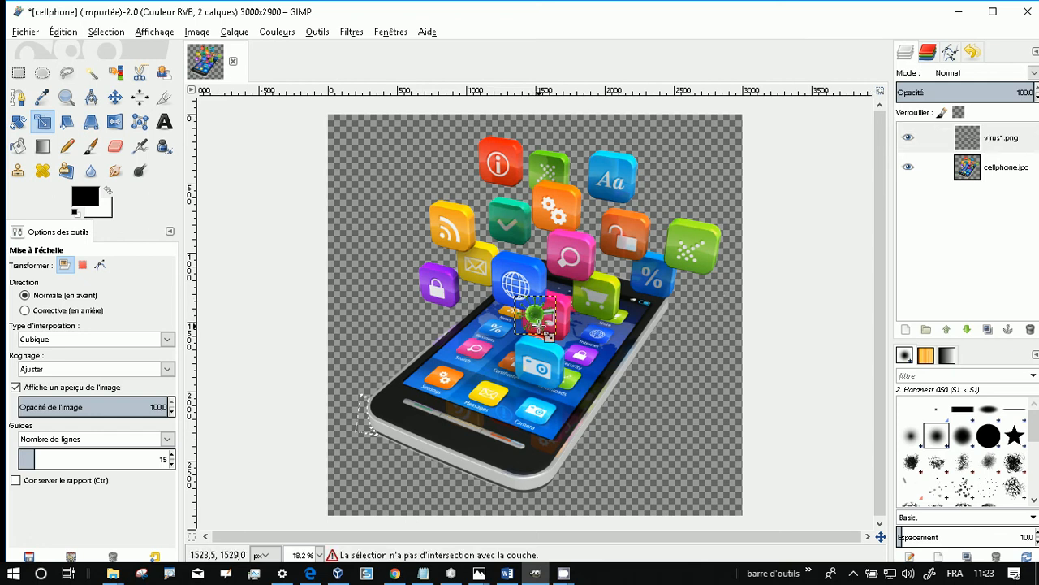
click(984, 142)
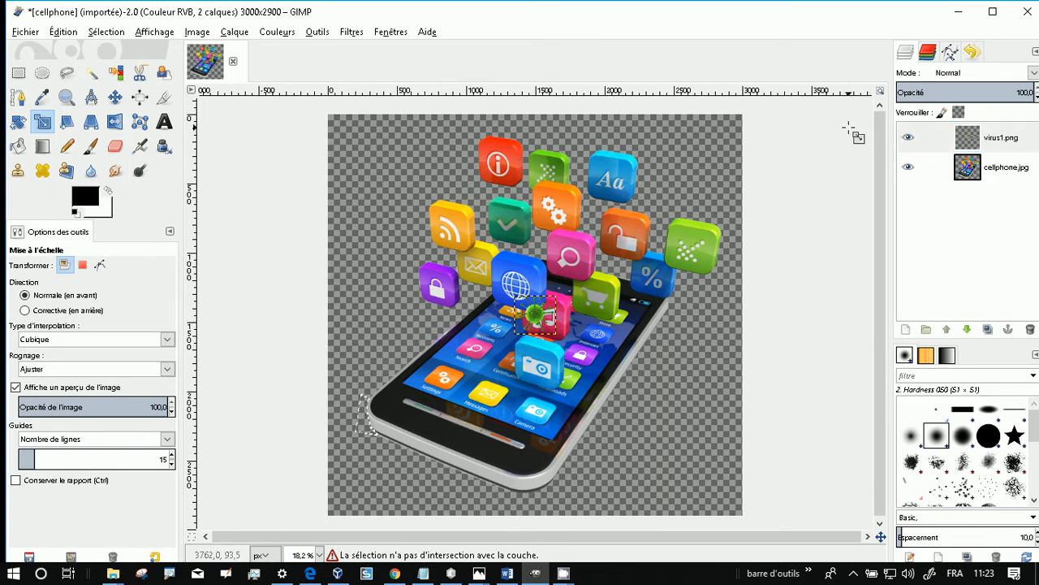
key(ctrl+z)
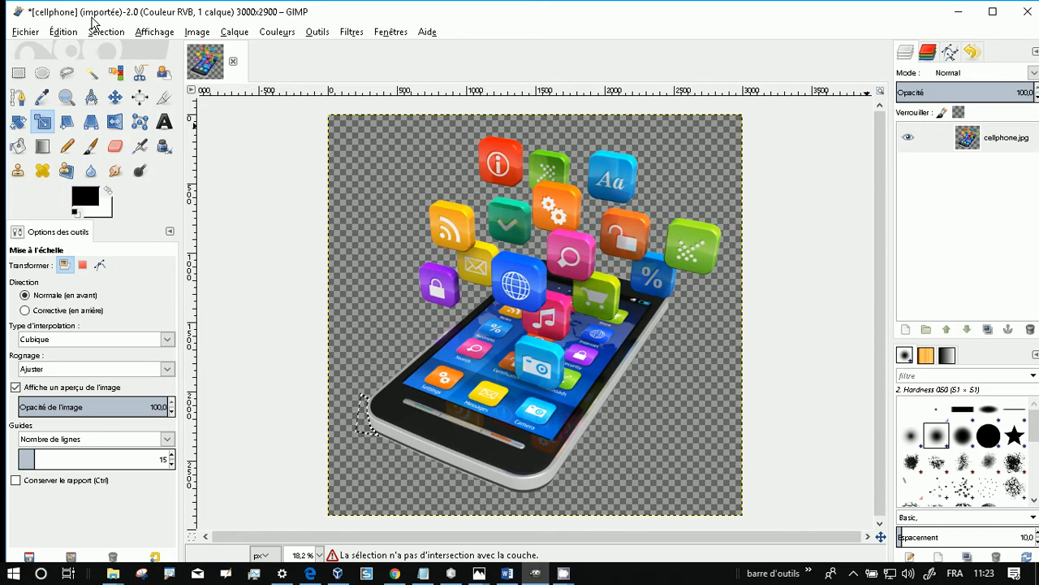
Step: Save the project as cellphone-virus.xcf in the cellphone folder on the desktop
click(26, 32)
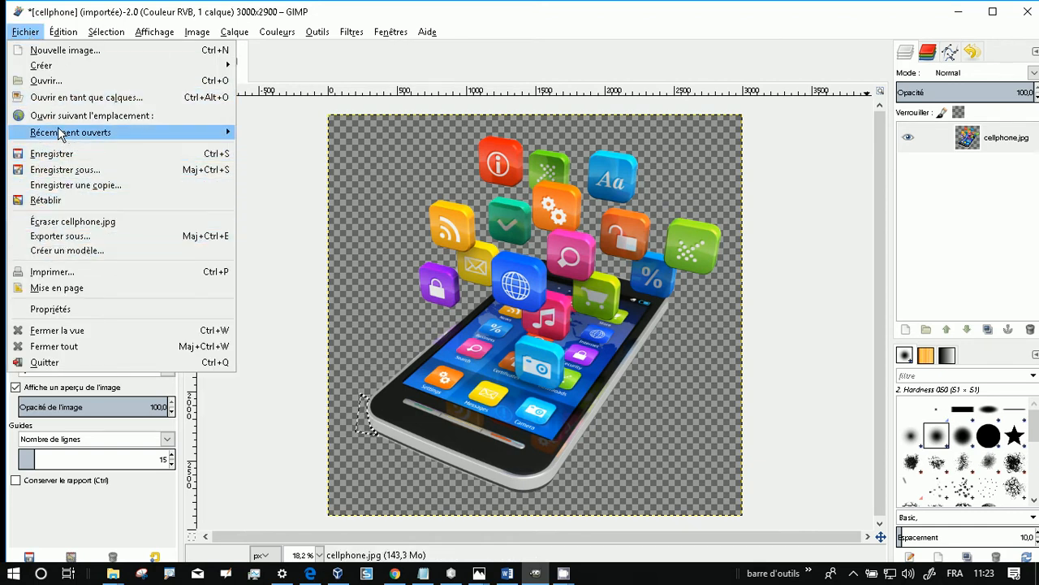
click(59, 174)
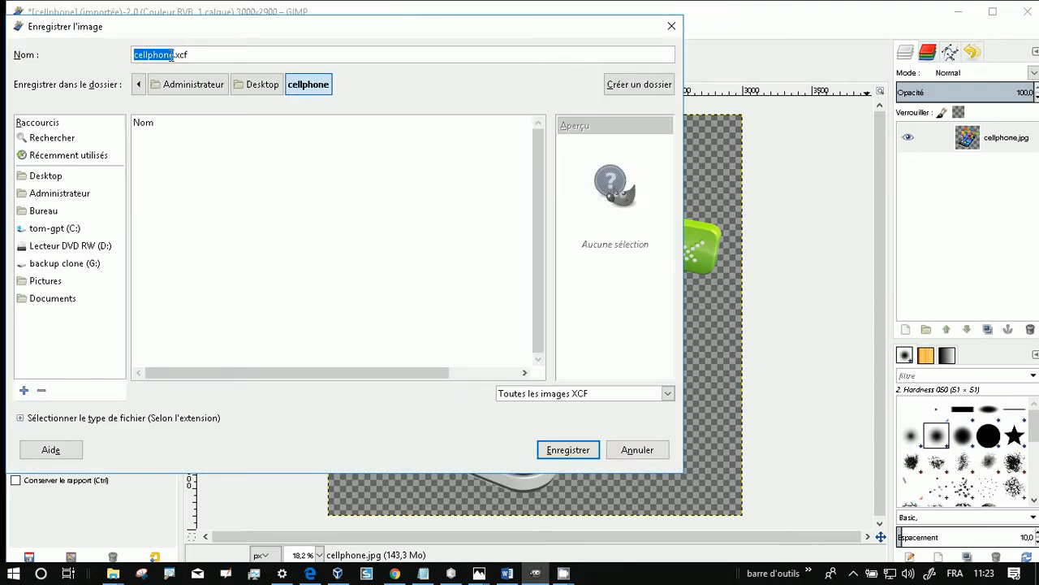
click(172, 54)
text(-)
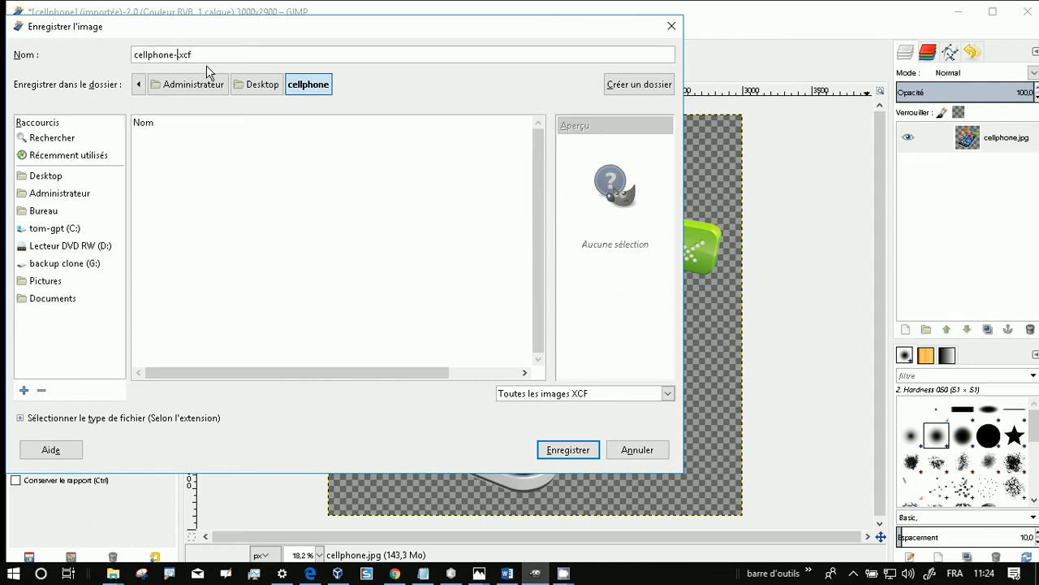
text(virus)
key(Return)
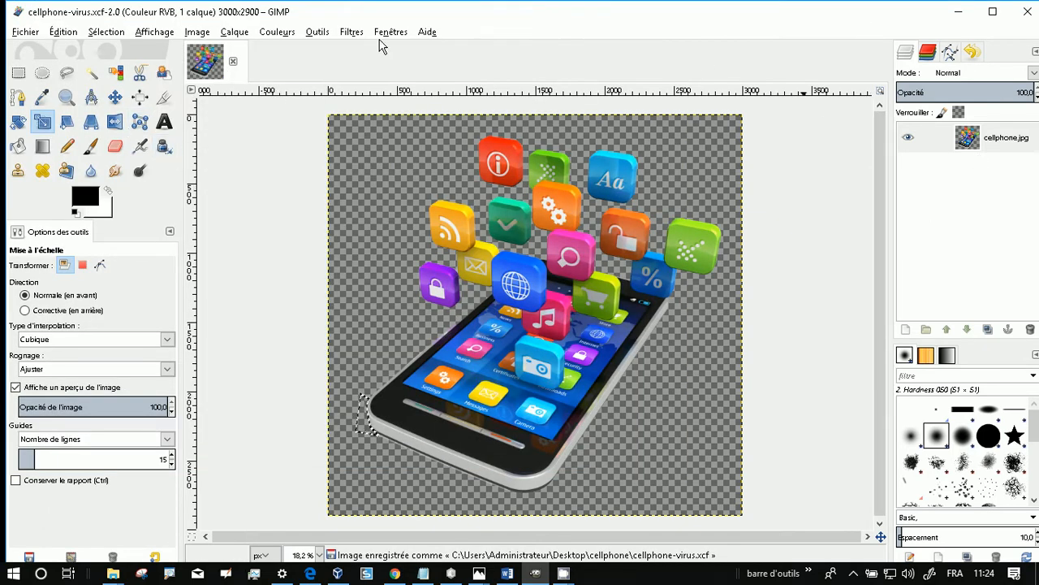
Step: Turn off single-window mode and reposition the separate image window
click(325, 32)
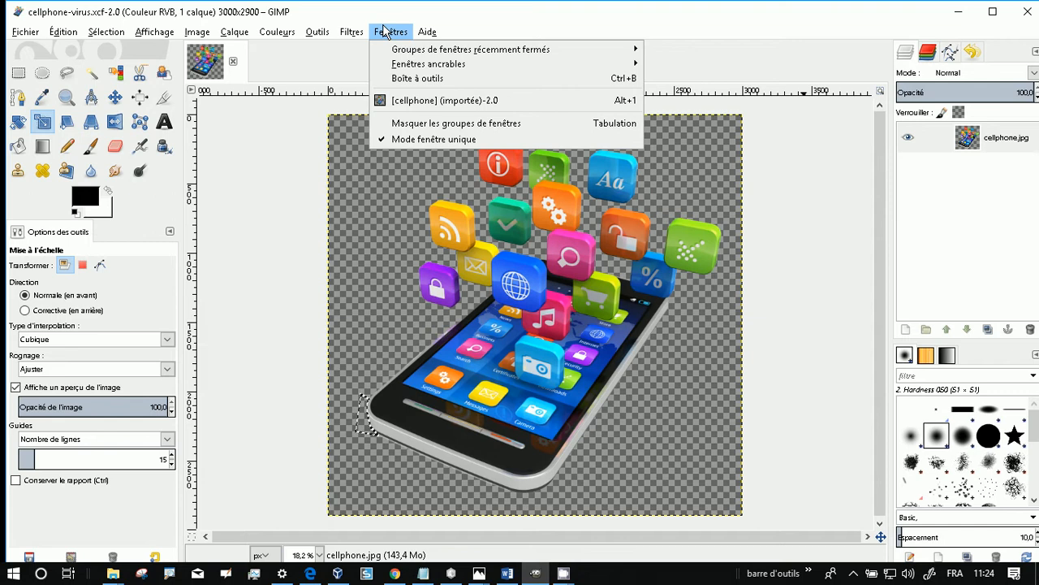
click(383, 139)
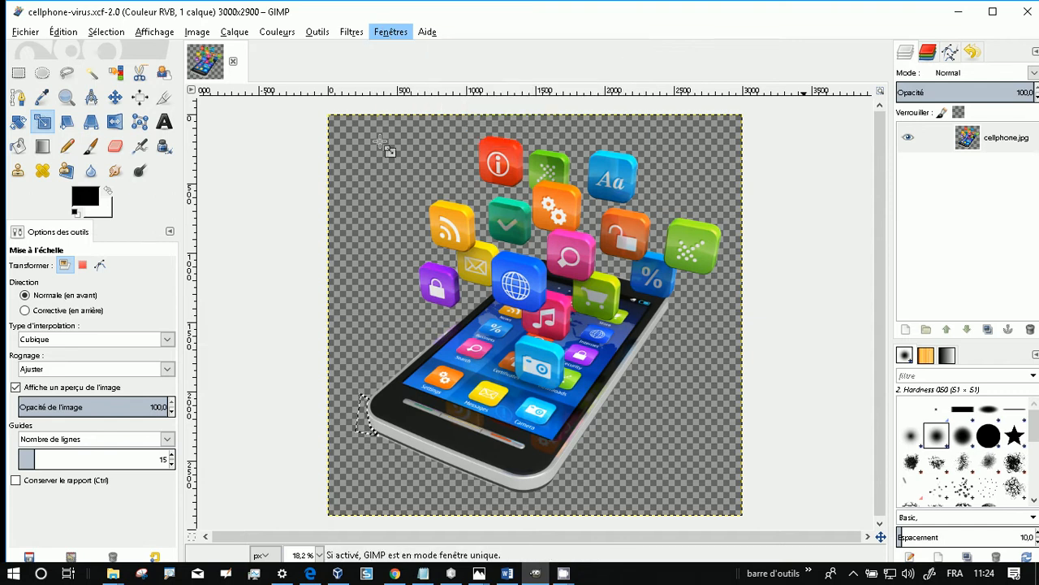
mouse_move(399, 16)
mouse_down()
mouse_move(396, 87)
mouse_move(401, 28)
mouse_up()
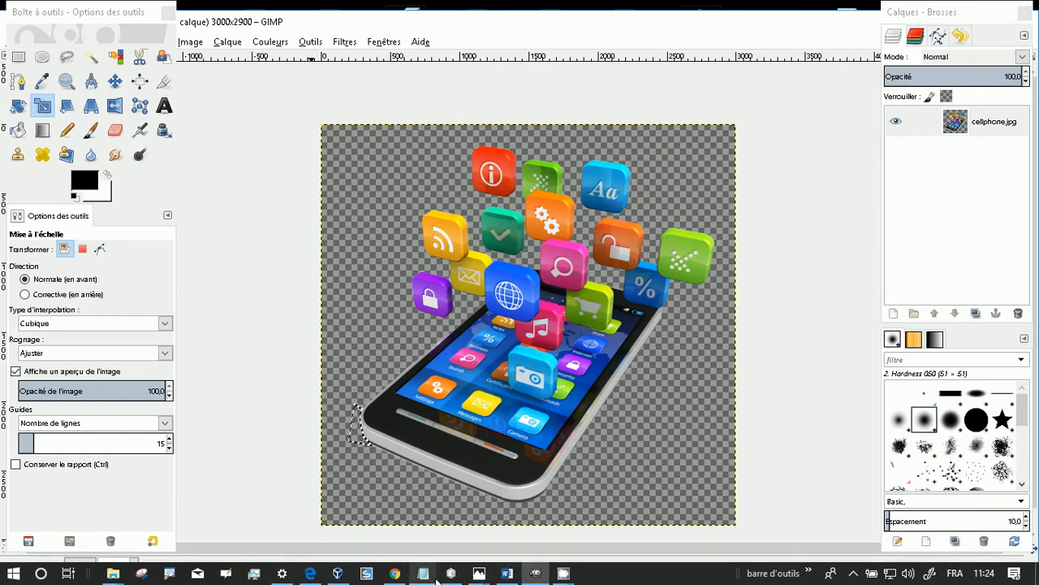
Step: Add virus1.png from the cellphone folder to the phone image as a new layer and save the project
mouse_move(115, 575)
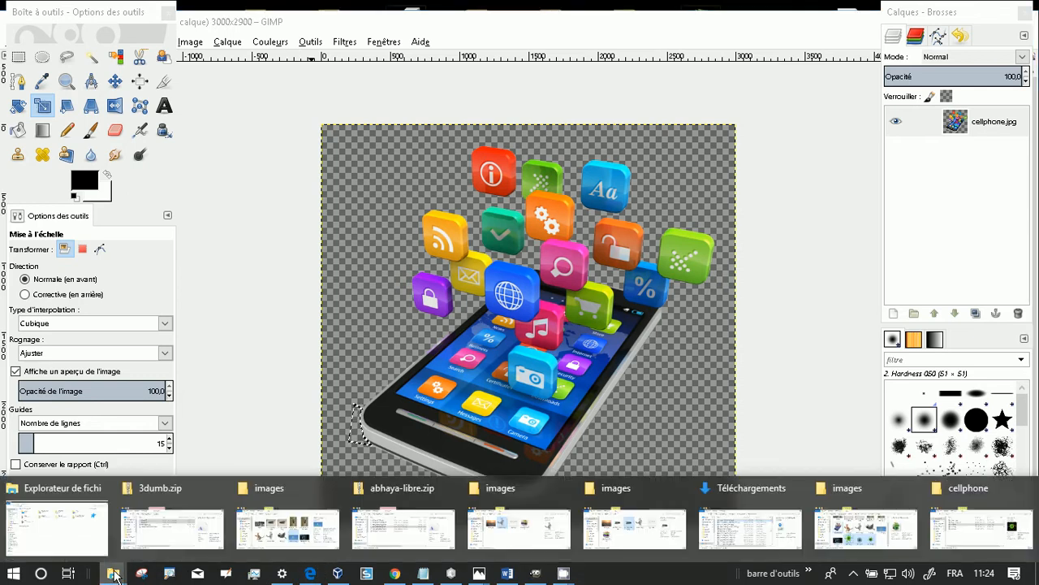
mouse_move(838, 524)
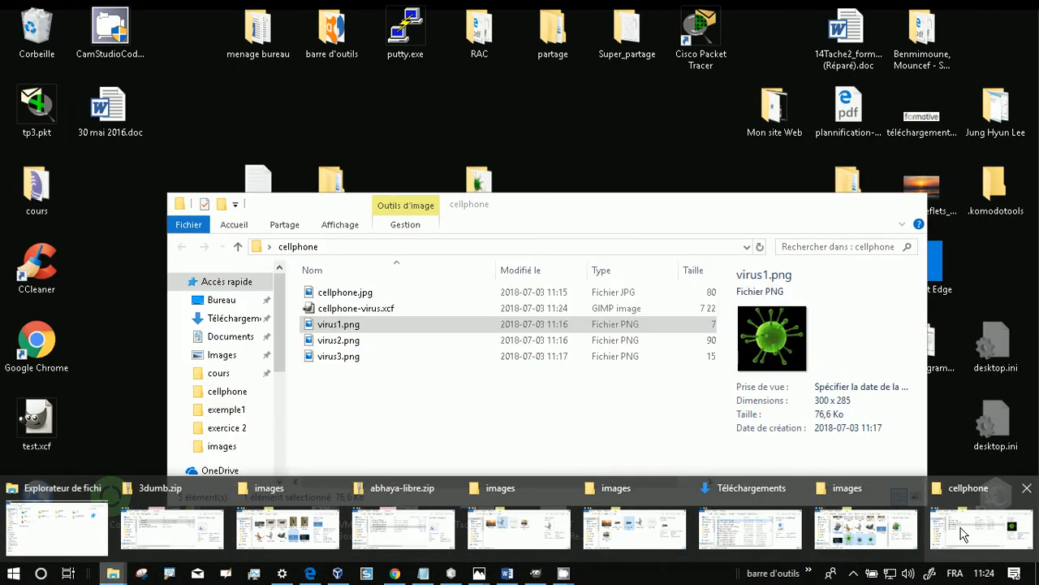
click(981, 529)
drag(373, 333, 614, 167)
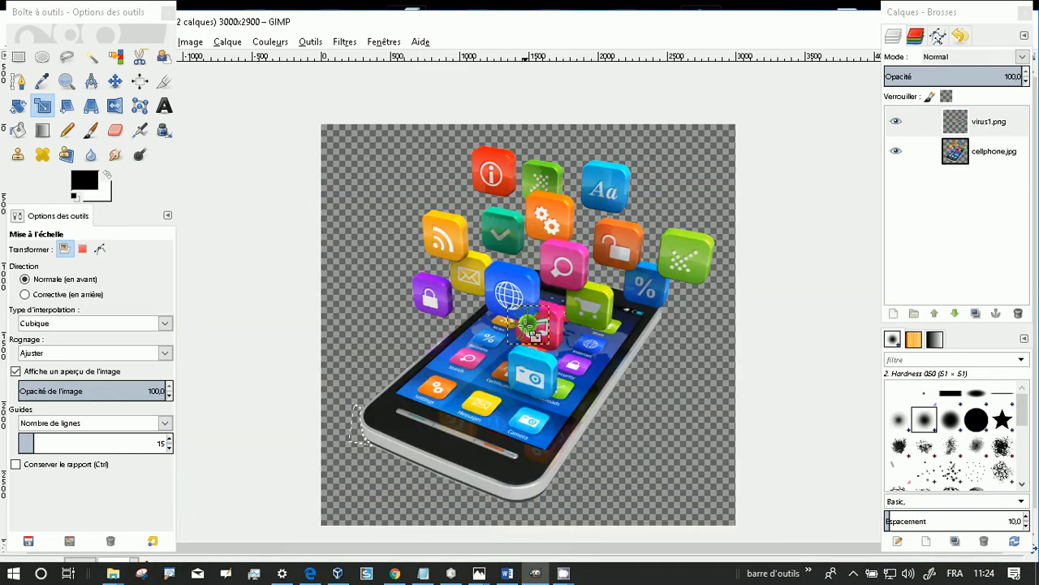
key(ctrl+s)
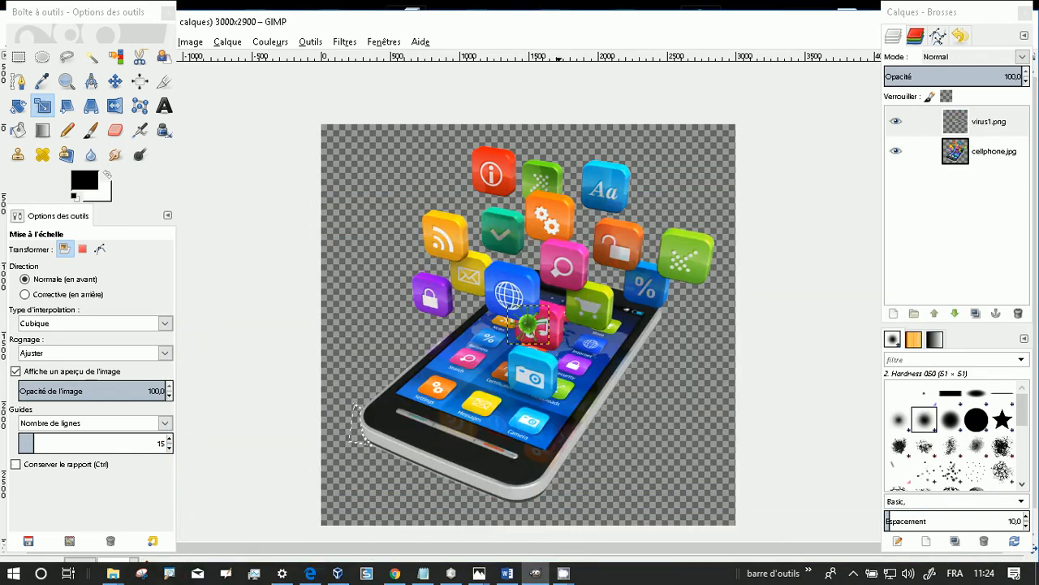
Step: Restore the maximized image window to its smaller size, and close the image and the empty main window
double_click(740, 30)
click(869, 97)
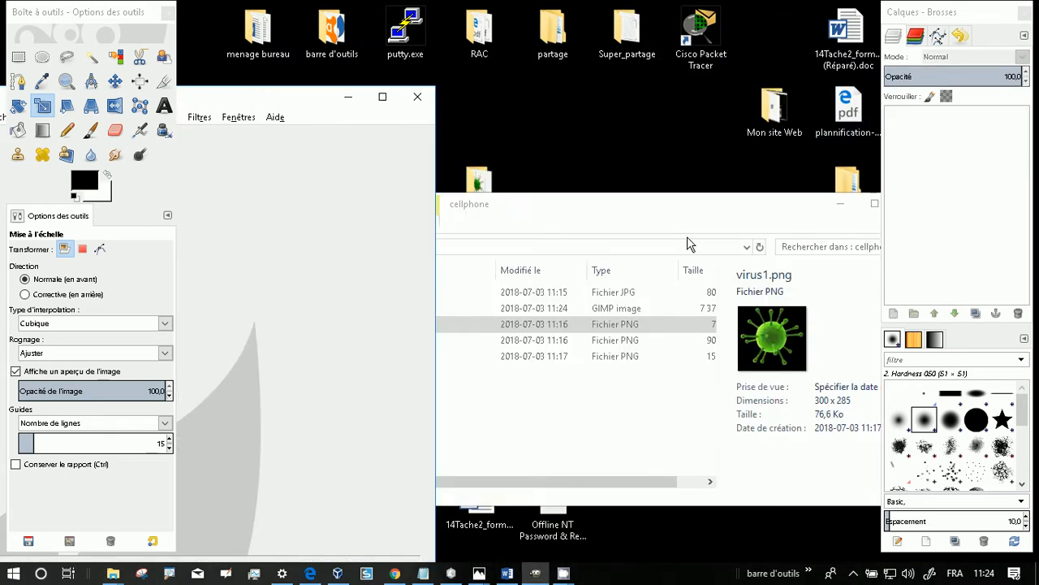
click(418, 99)
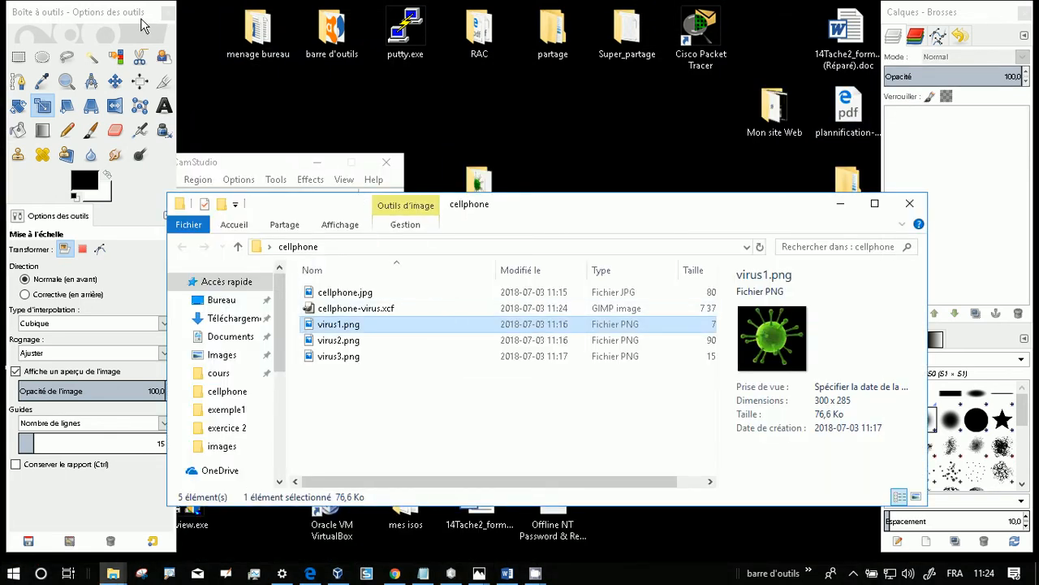
drag(268, 165, 444, 85)
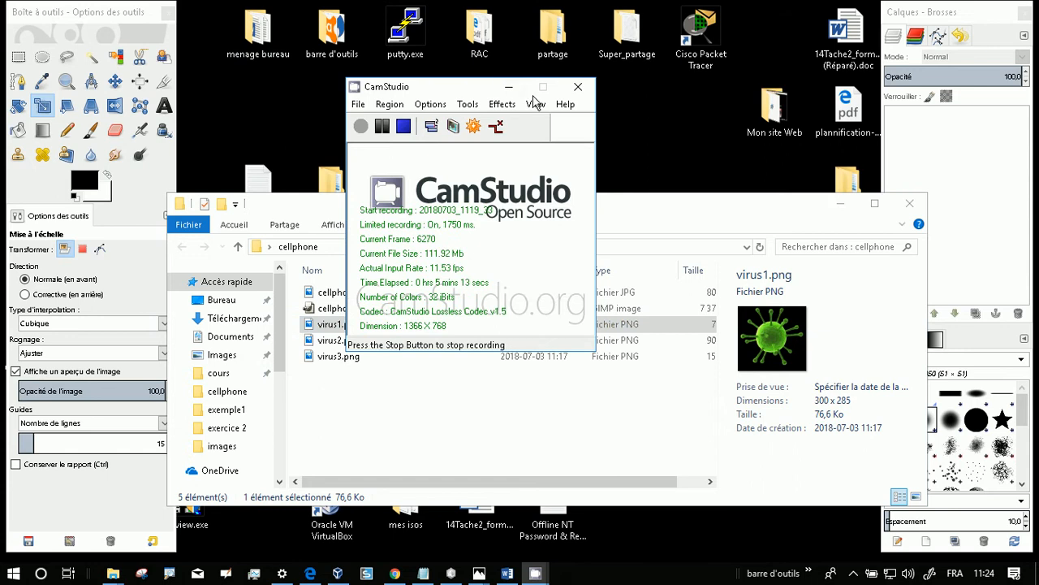
click(510, 87)
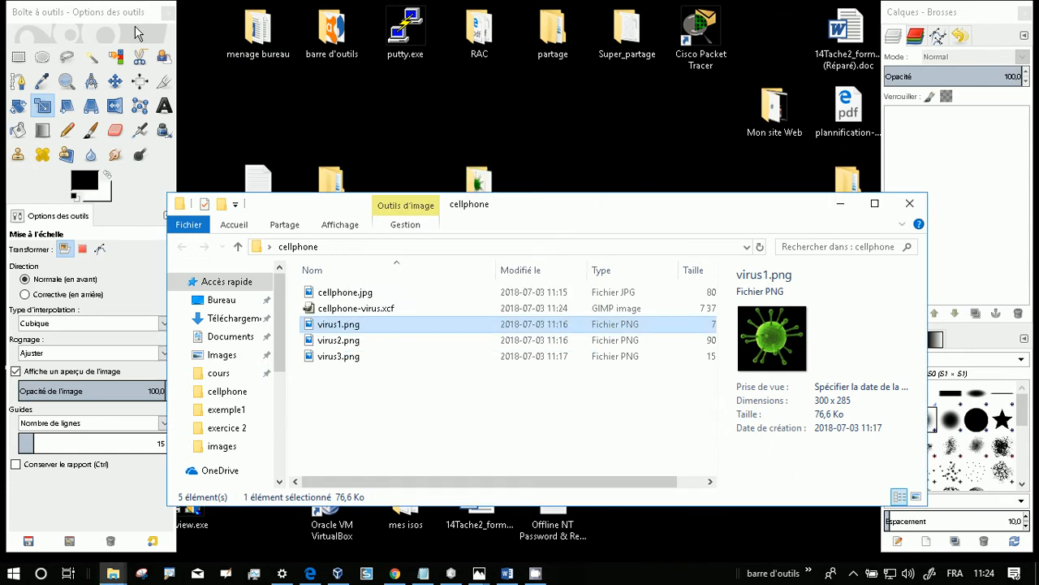
click(528, 575)
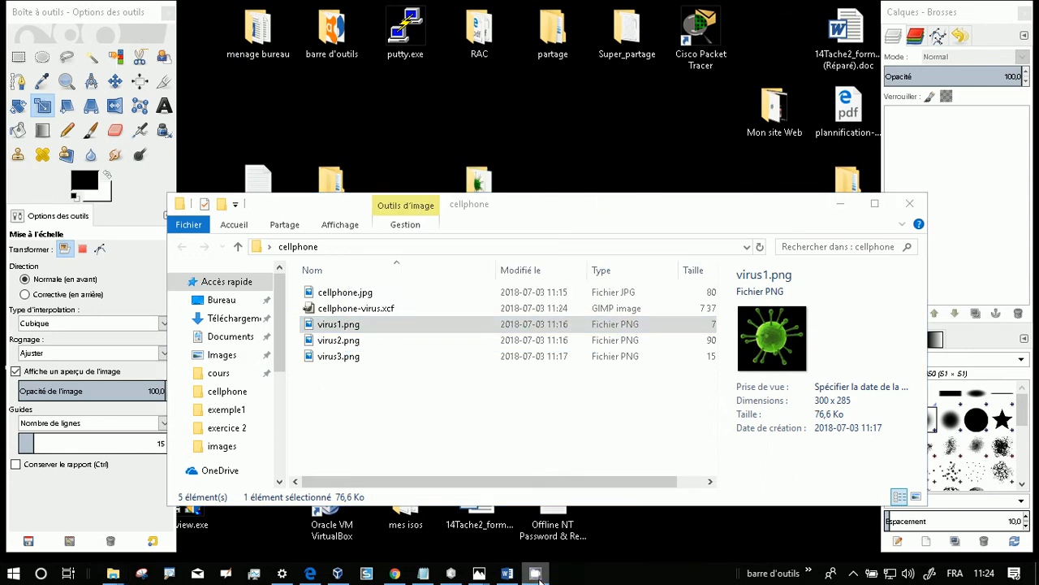
right_click(538, 576)
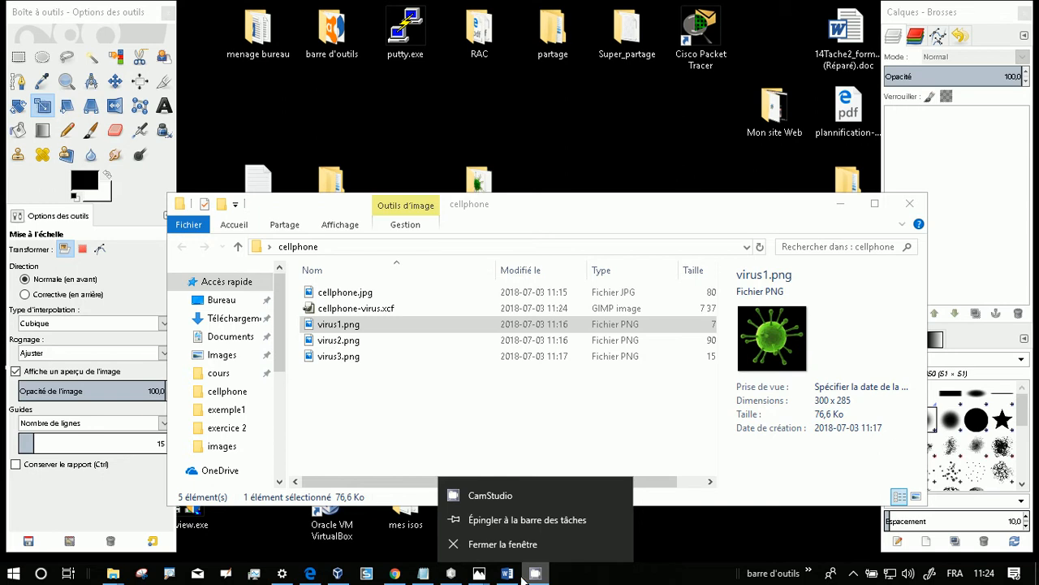
click(338, 575)
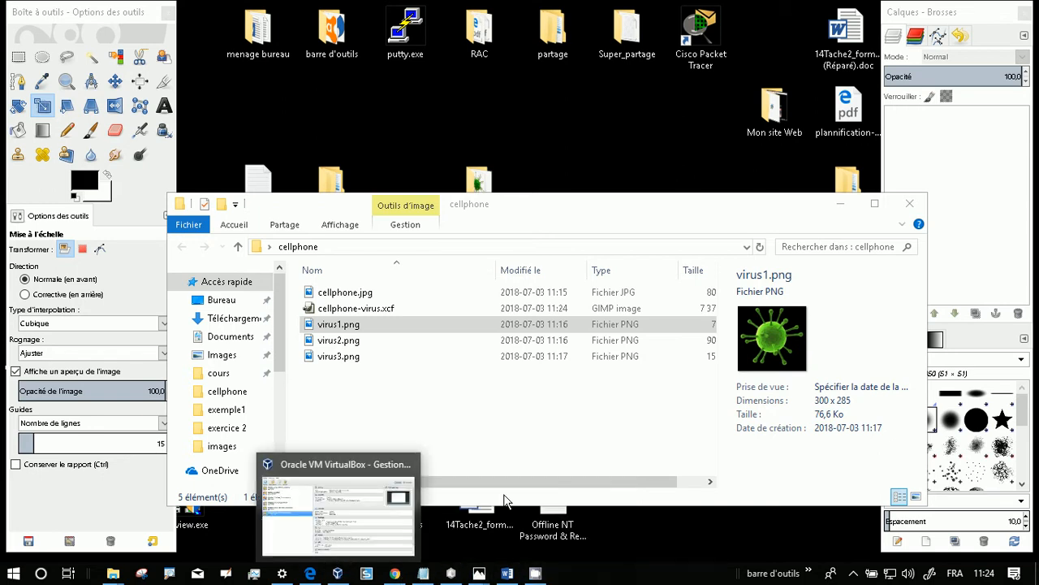
Step: Reopen cellphone-virus.xcf from the cellphone folder and select the virus1.png layer
click(455, 411)
double_click(374, 309)
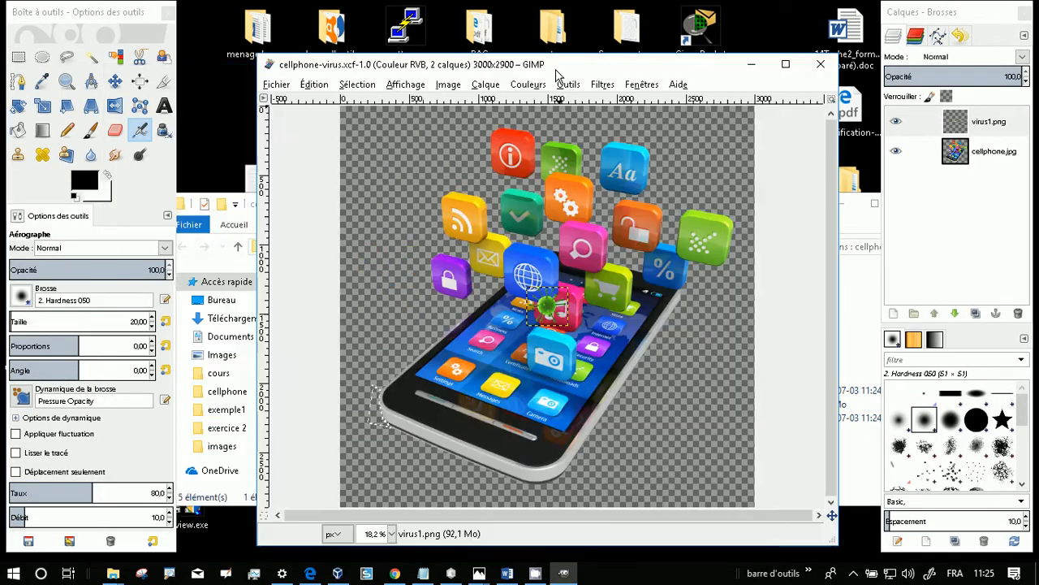
click(987, 122)
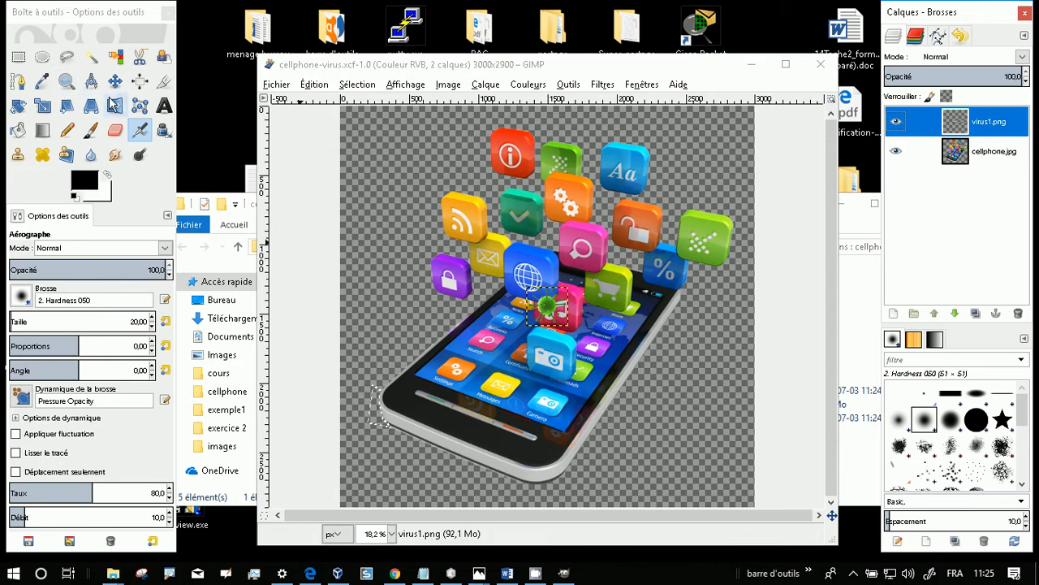
Step: Clear the leftover selection and scale the virus1.png layer up to about 680 × 626 pixels
click(42, 105)
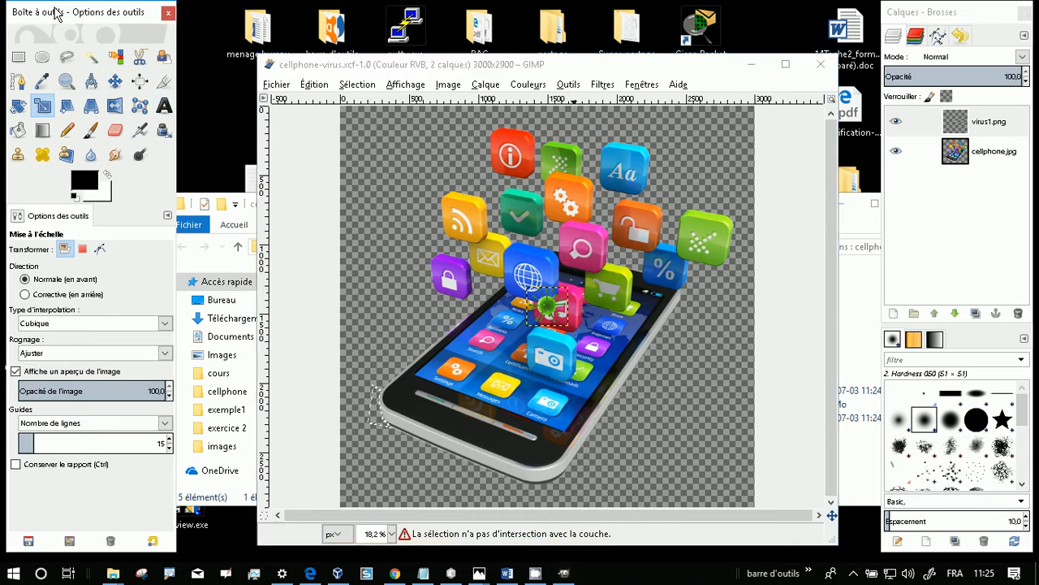
drag(52, 8, 86, 12)
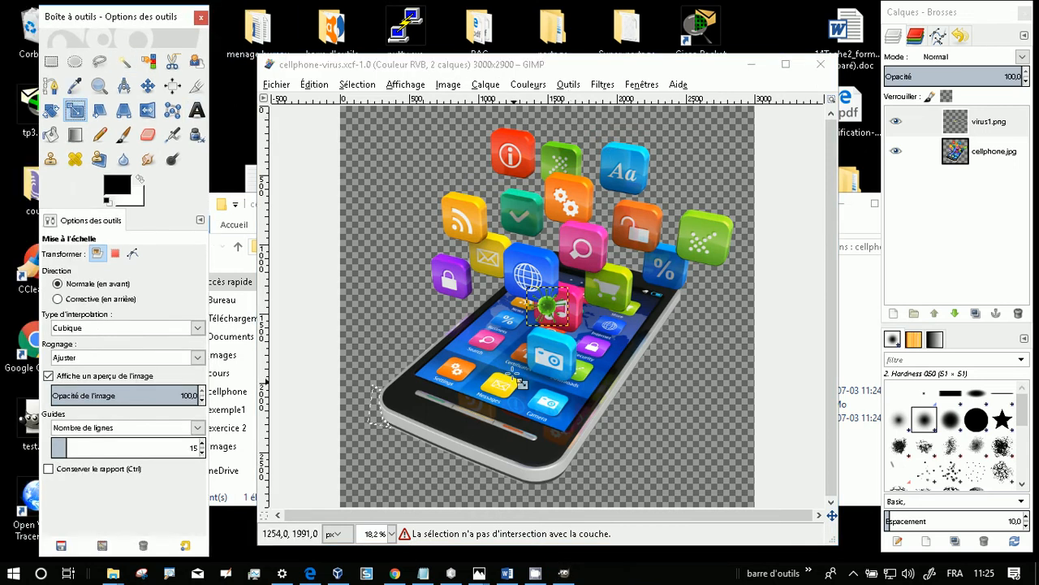
key(ctrl+shift+a)
click(558, 325)
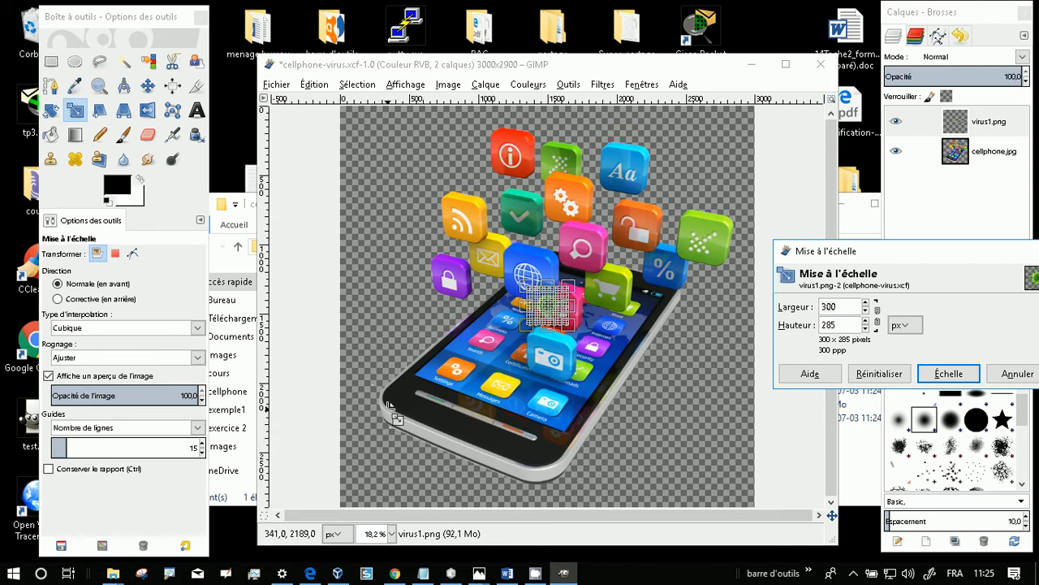
click(360, 86)
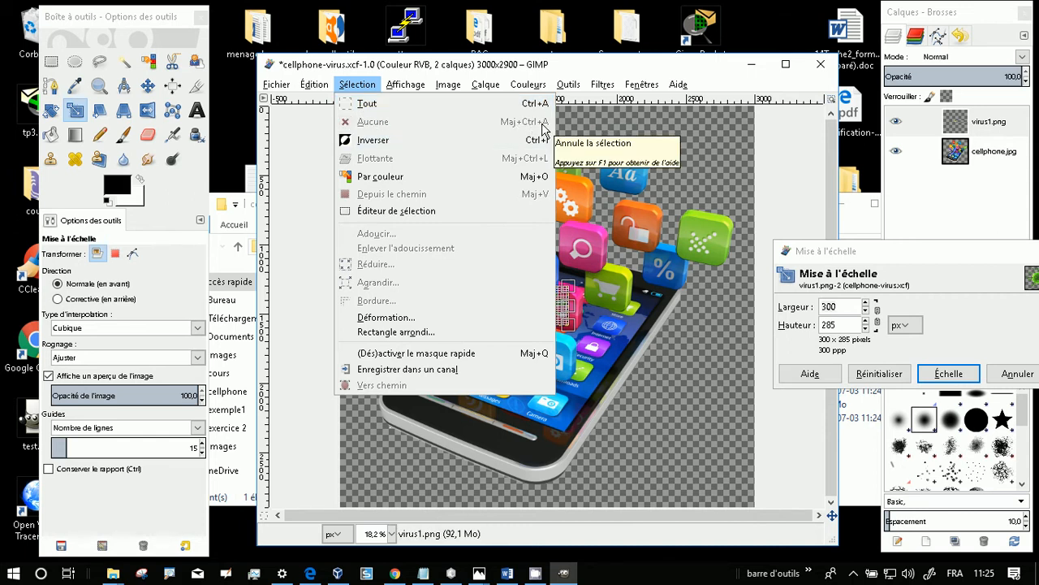
key(Escape)
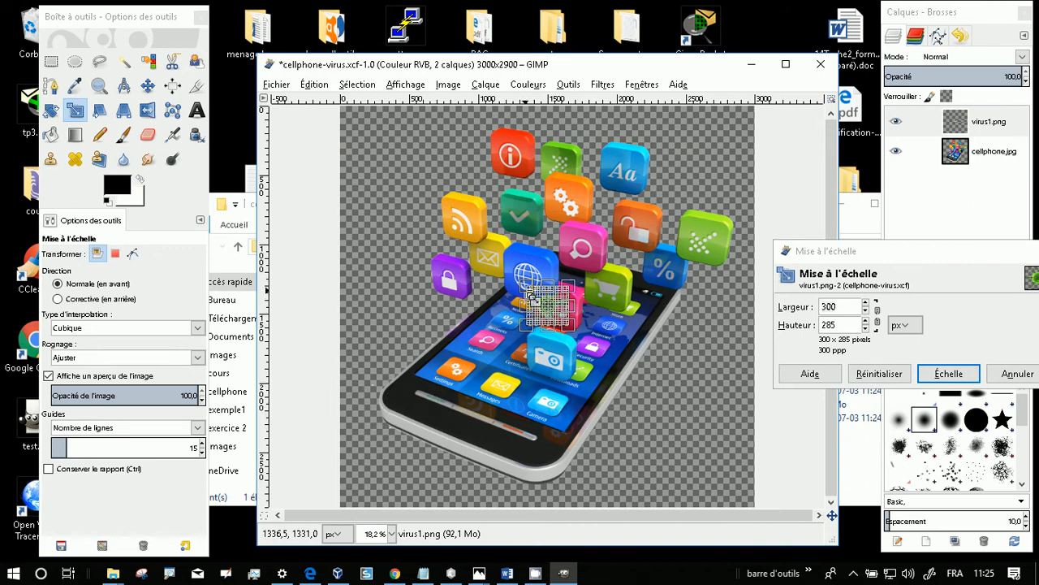
drag(533, 294, 479, 246)
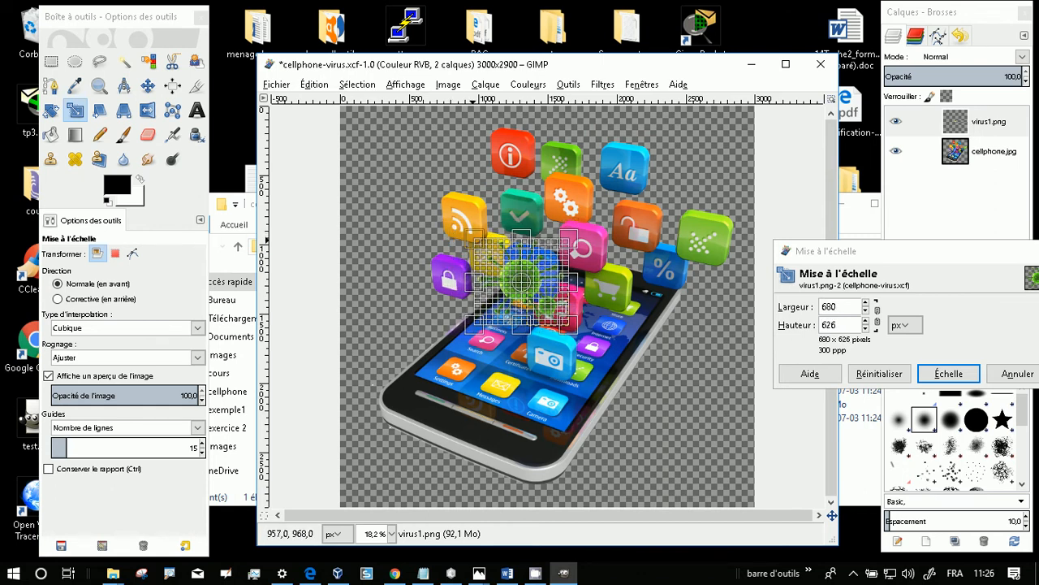
click(930, 372)
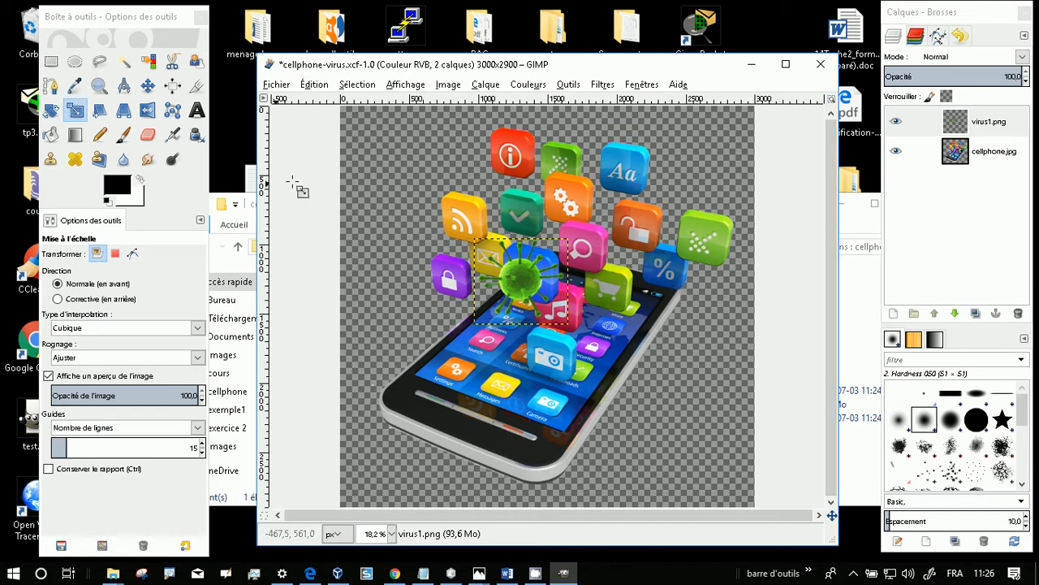
Step: Add virus2.png, virus3.png and a second copy of virus2.png from the cellphone folder to the image as new layers
drag(541, 98, 578, 320)
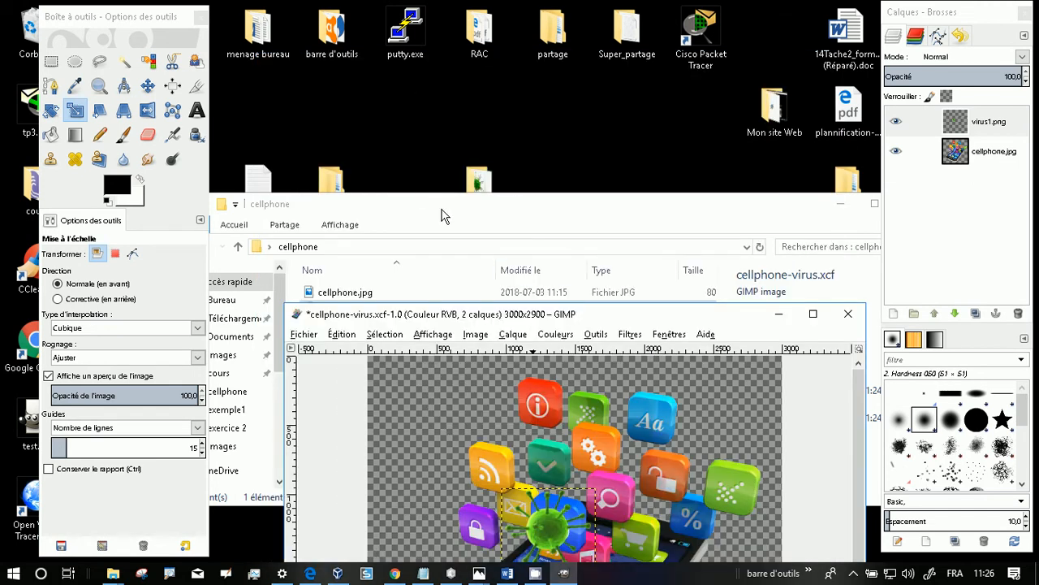
drag(476, 174, 471, 76)
click(375, 214)
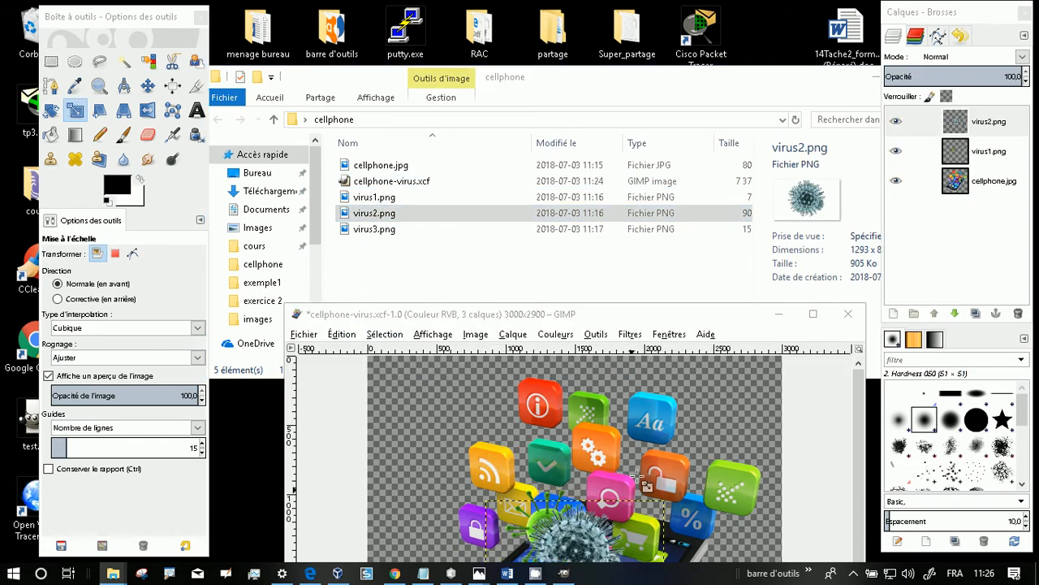
drag(371, 230, 516, 462)
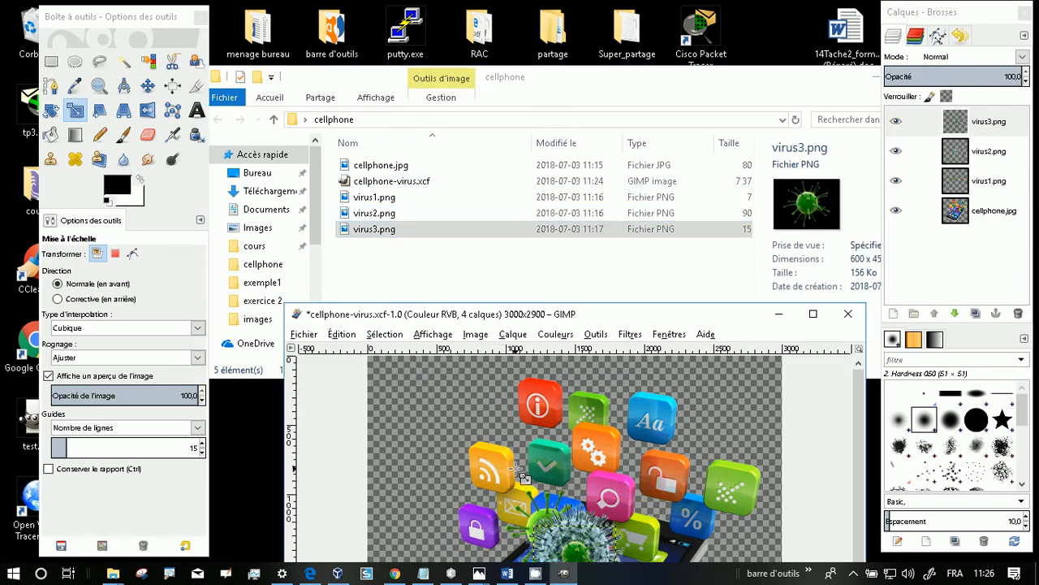
drag(366, 214, 639, 453)
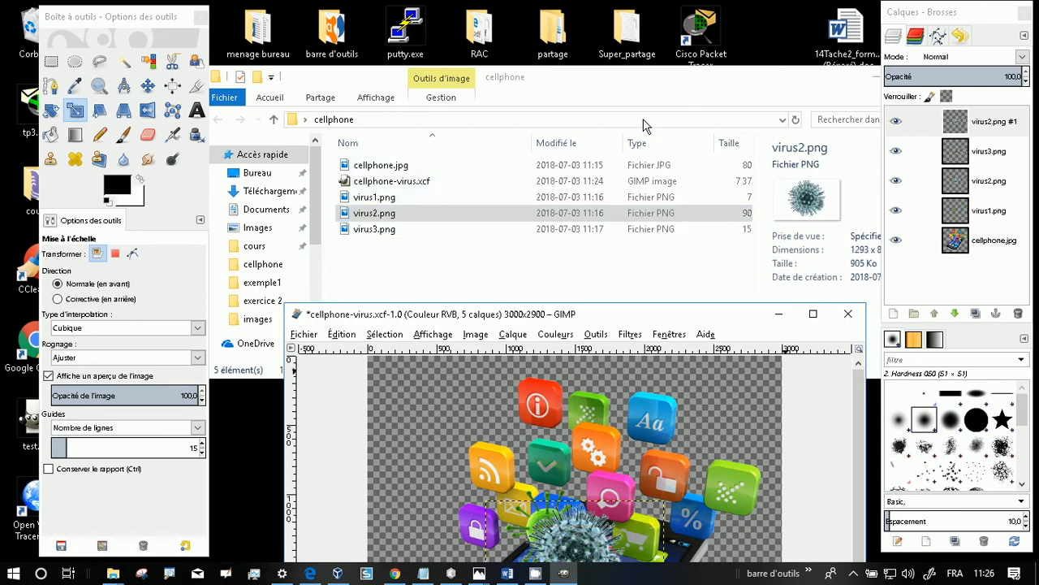
drag(722, 318, 632, 96)
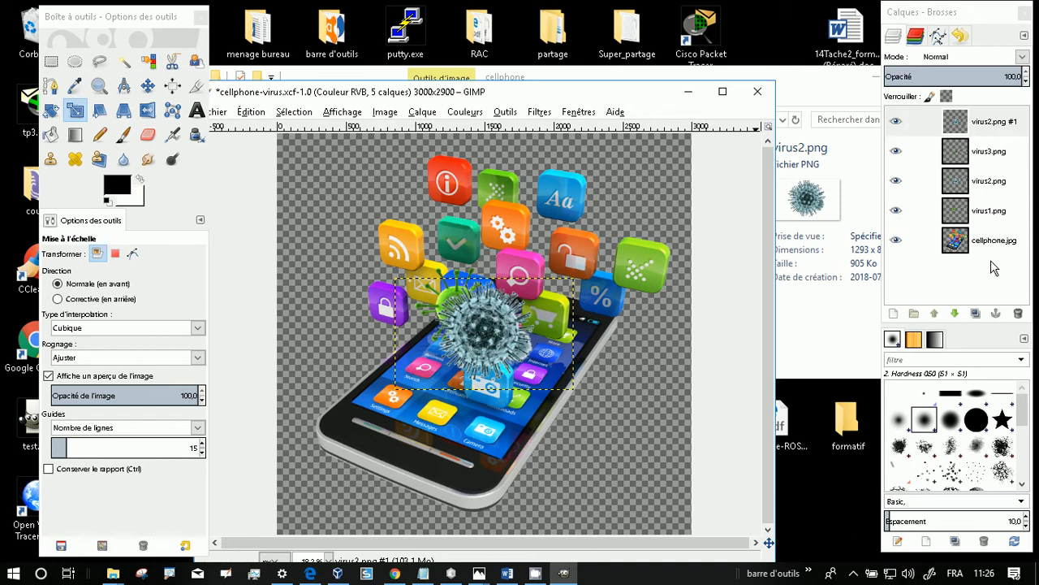
Step: Spread the viruses around the phone: virus3 beside its left edge, virus1 over the upper icons, both virus2 copies at its right edge
click(147, 87)
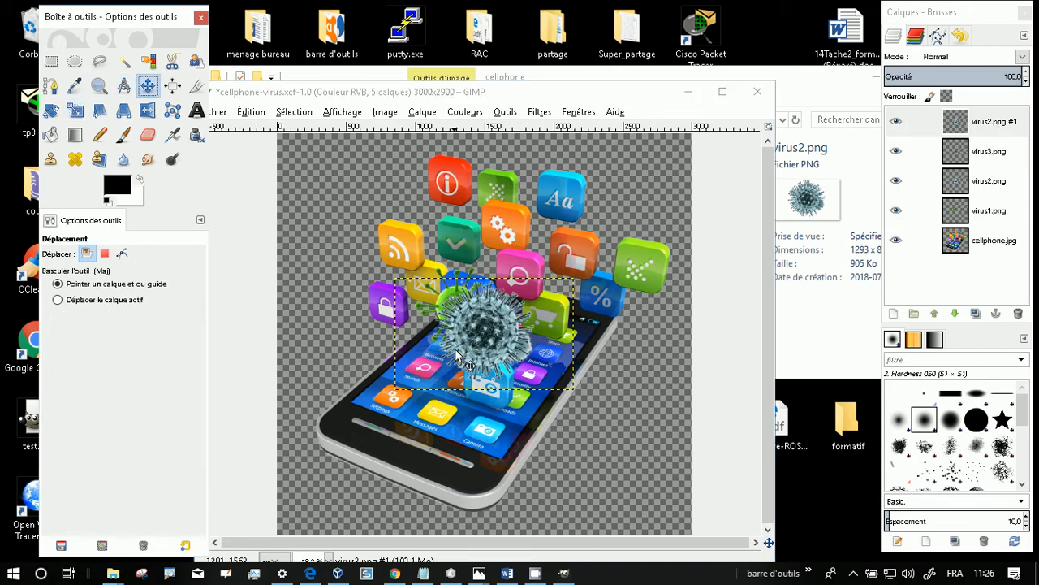
drag(459, 351, 350, 231)
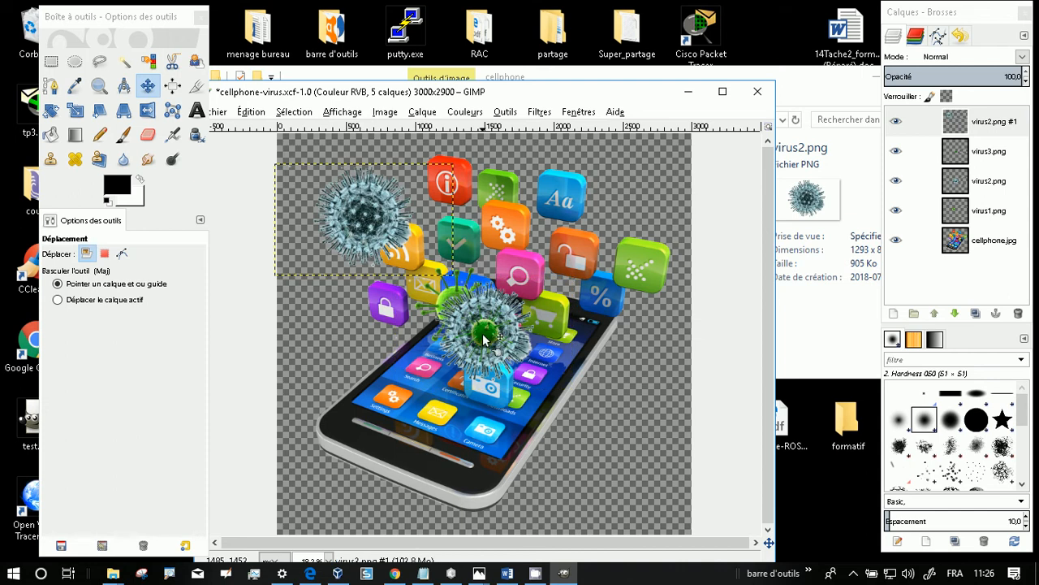
drag(485, 337, 333, 374)
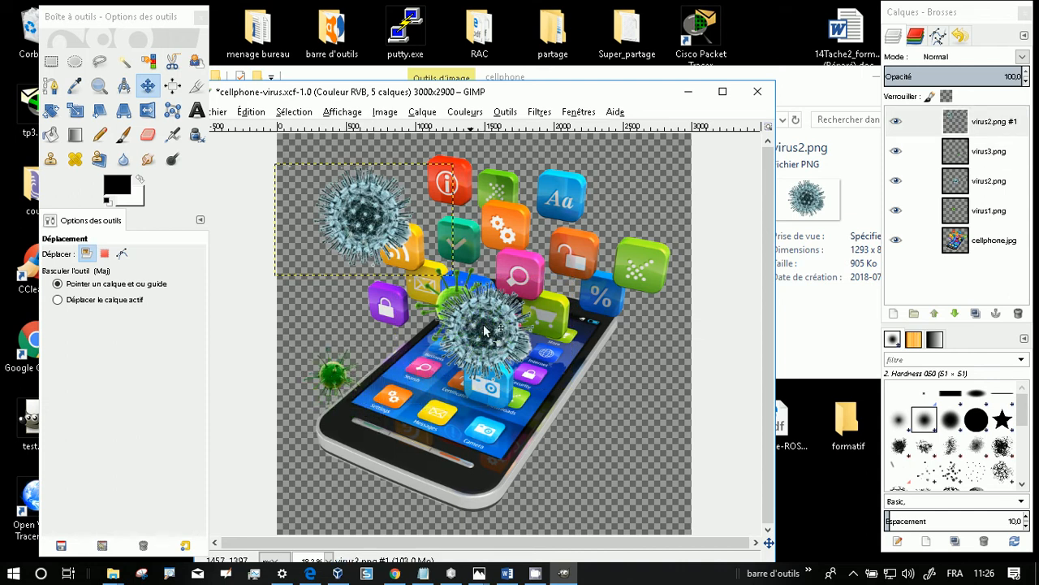
click(601, 369)
drag(601, 370, 609, 366)
drag(457, 305, 532, 275)
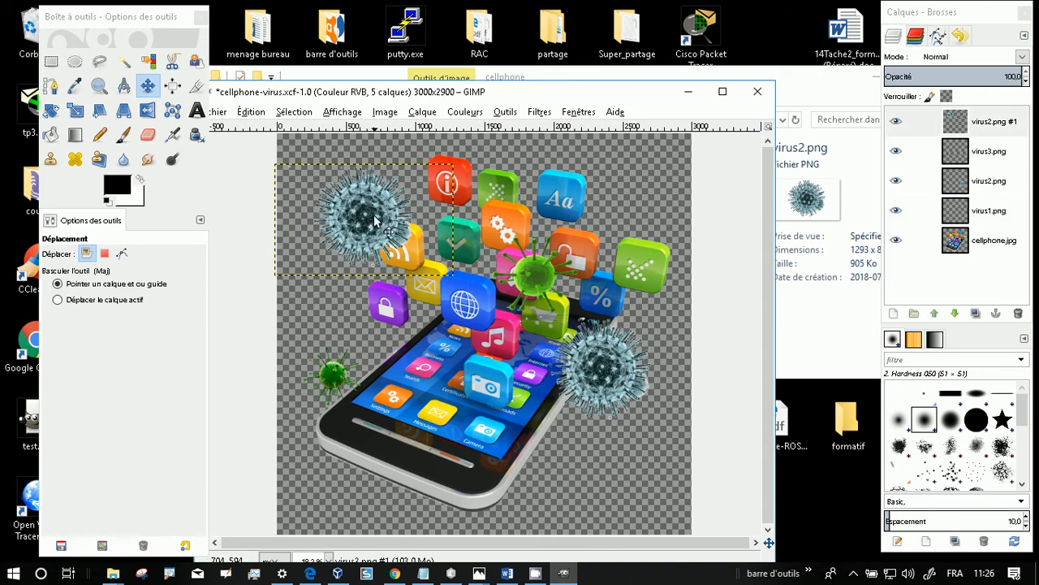
drag(386, 228, 581, 300)
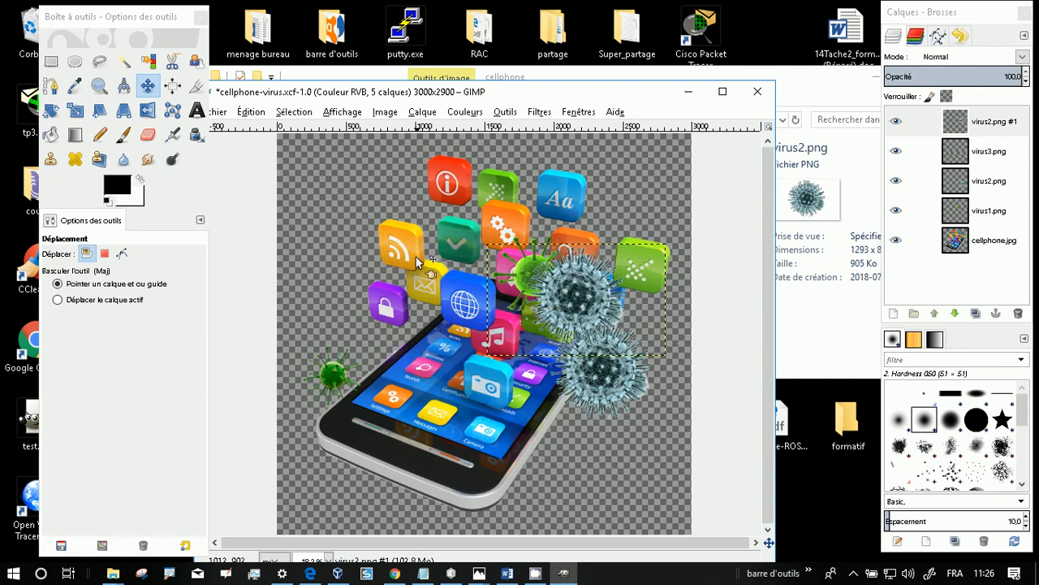
drag(578, 302, 595, 351)
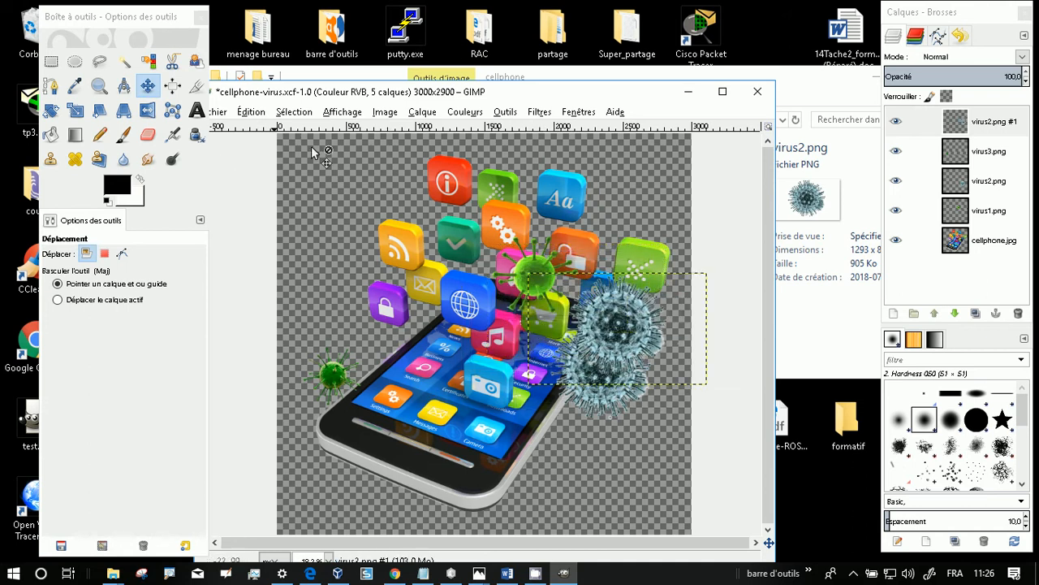
Step: On the cellphone.jpg layer, outline the blue globe app icon with a closed free selection
click(975, 242)
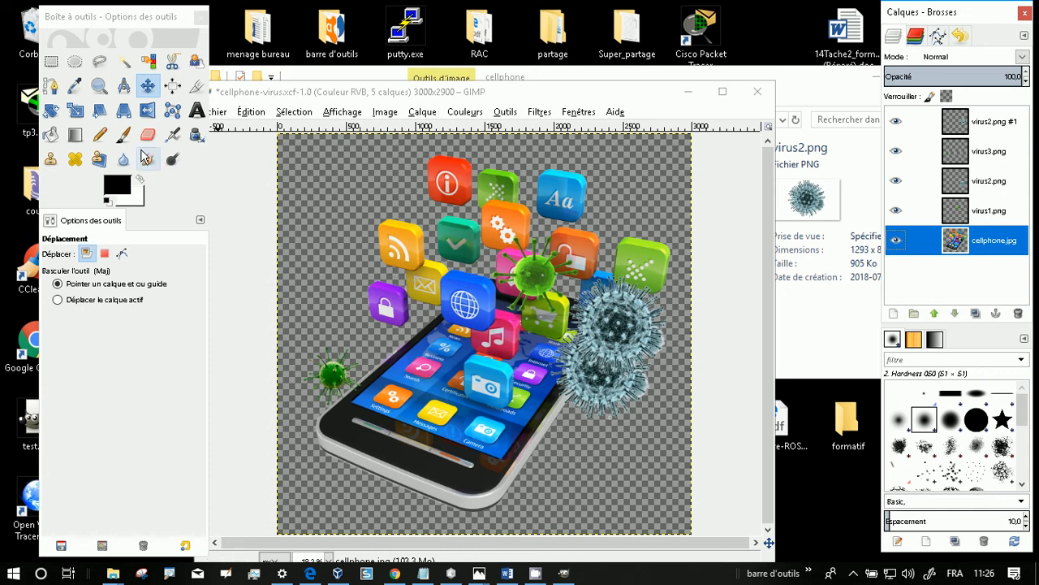
click(99, 61)
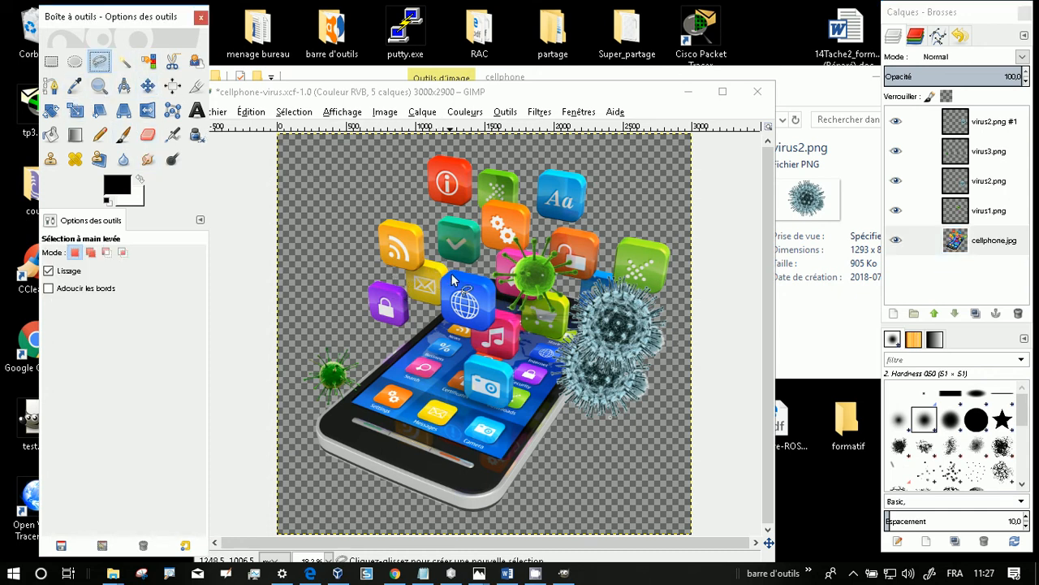
scroll(460, 302, up, 4)
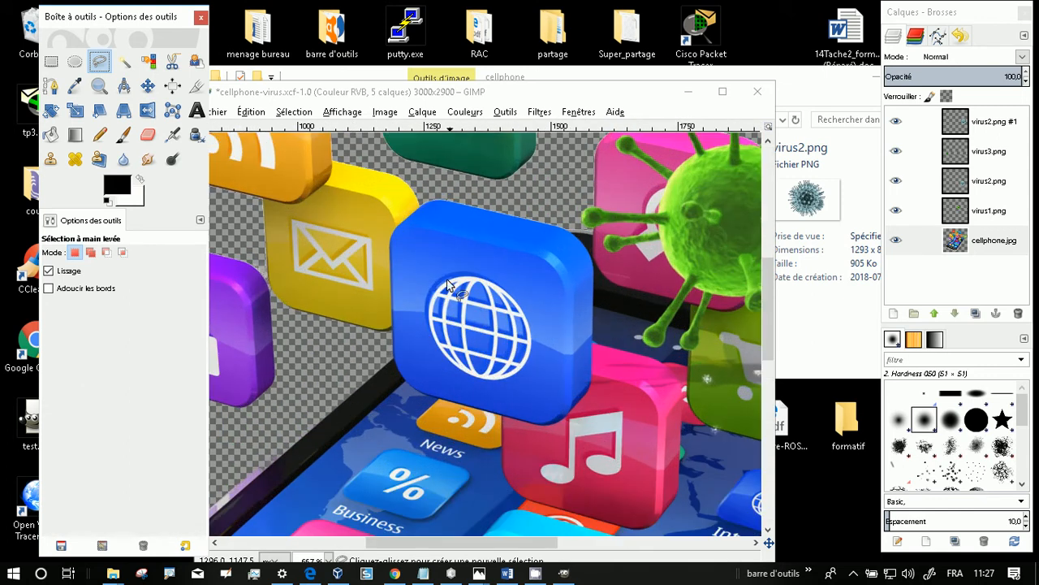
click(391, 234)
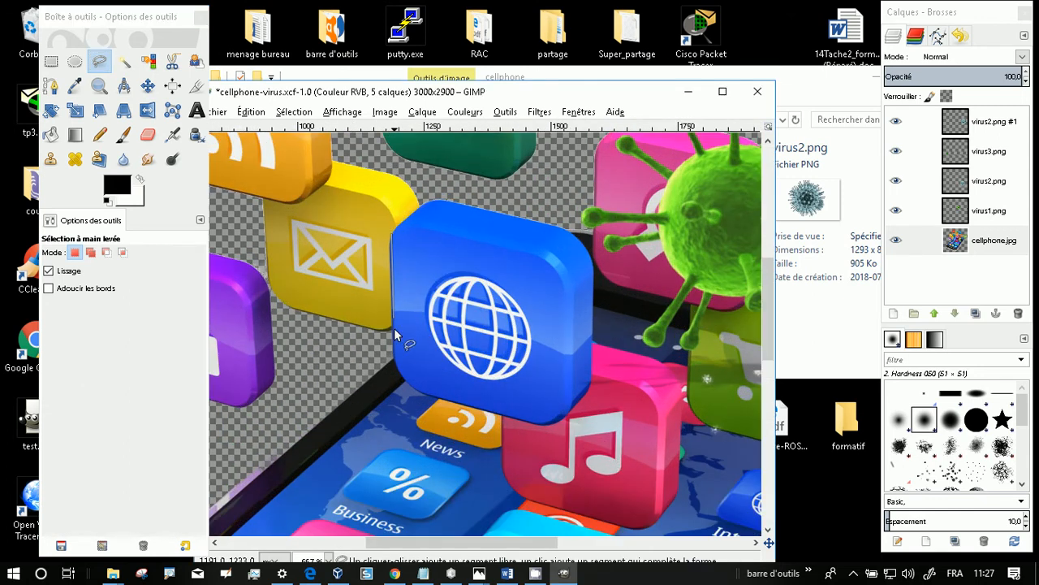
click(394, 363)
click(401, 376)
click(412, 387)
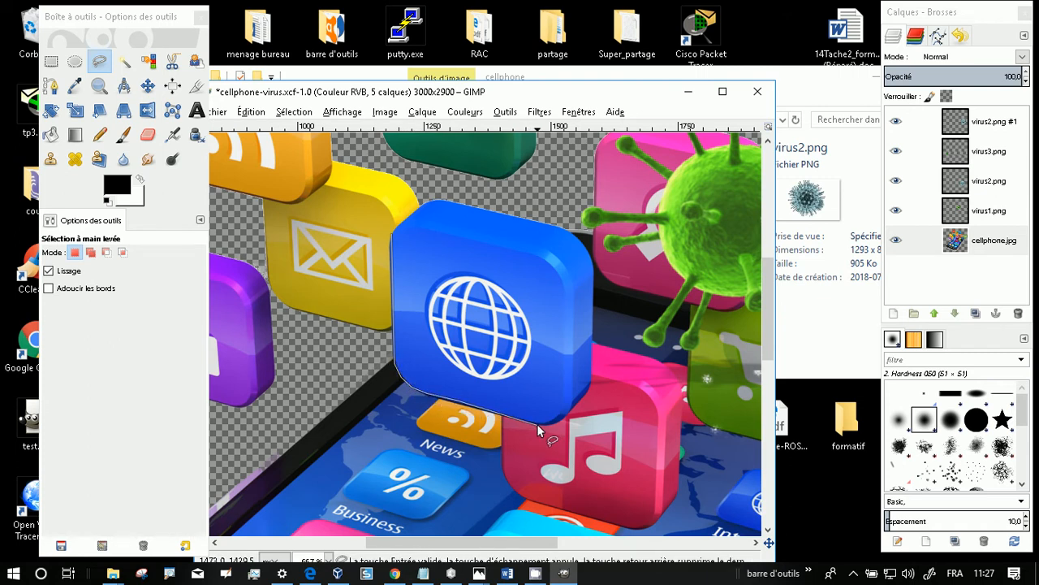
click(561, 422)
mouse_move(593, 390)
mouse_down()
mouse_move(587, 245)
mouse_move(596, 268)
mouse_up()
click(588, 242)
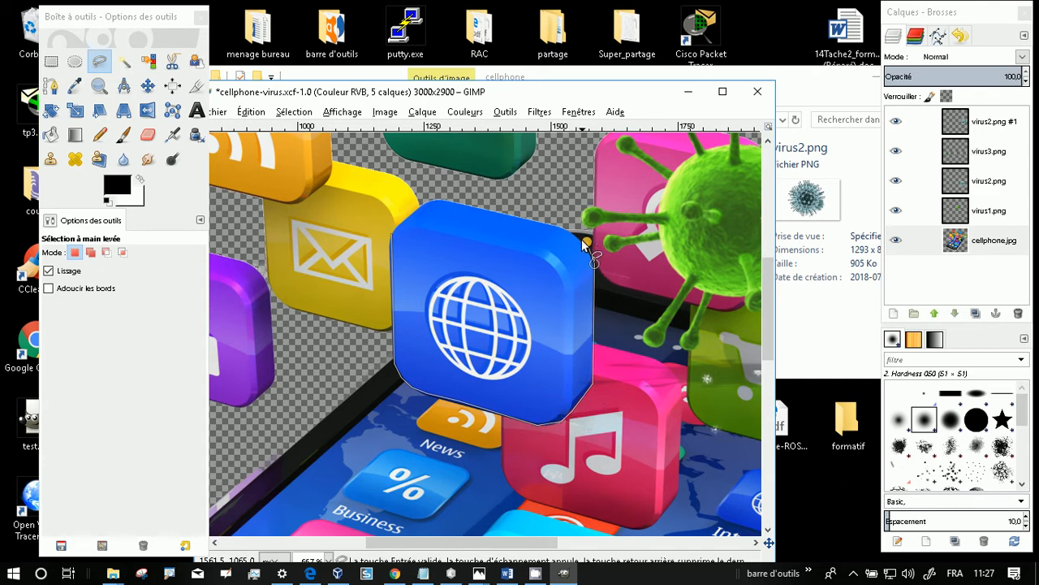
click(574, 232)
click(532, 218)
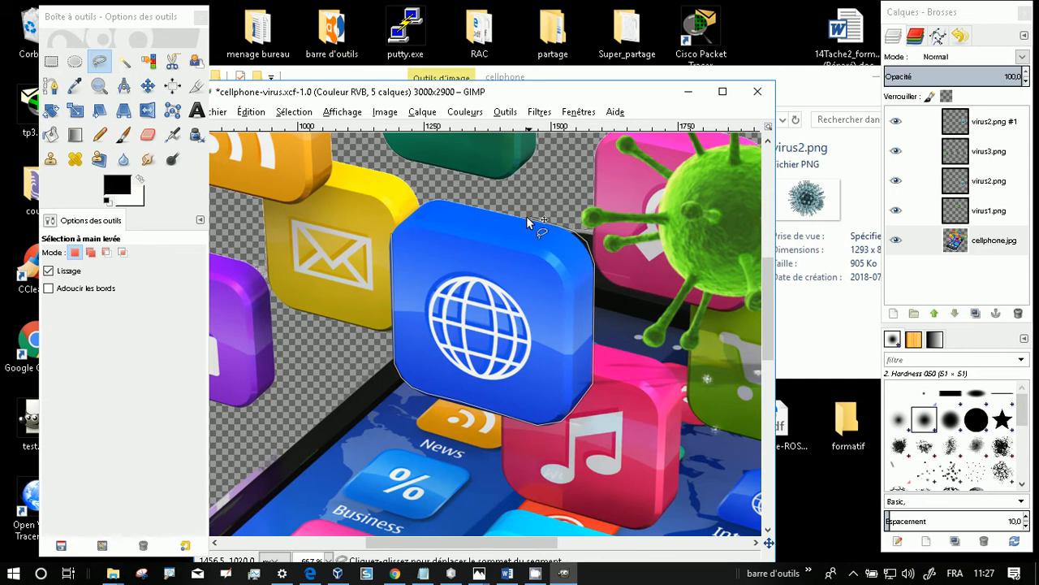
click(440, 197)
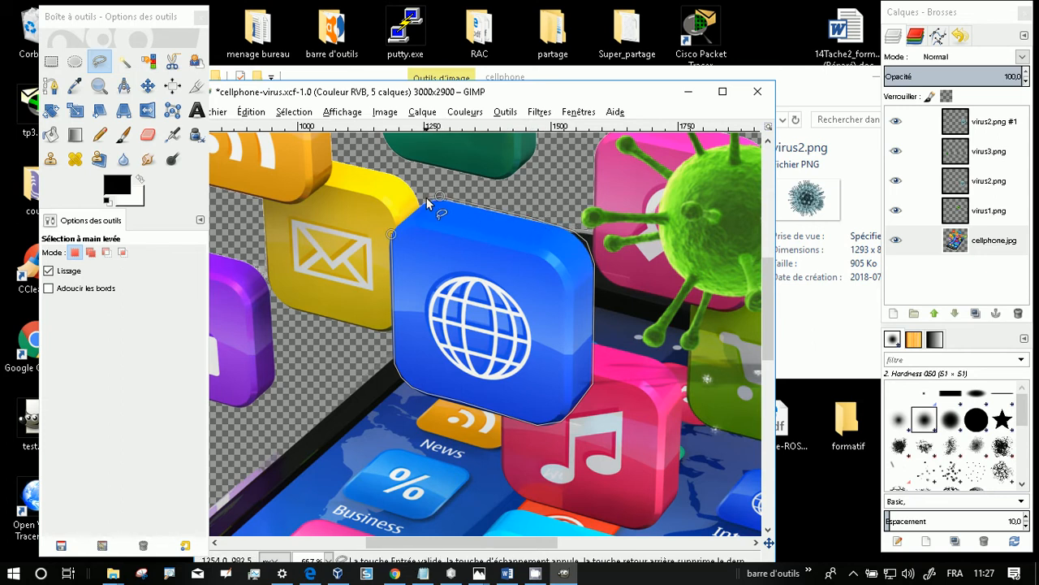
click(426, 199)
double_click(393, 229)
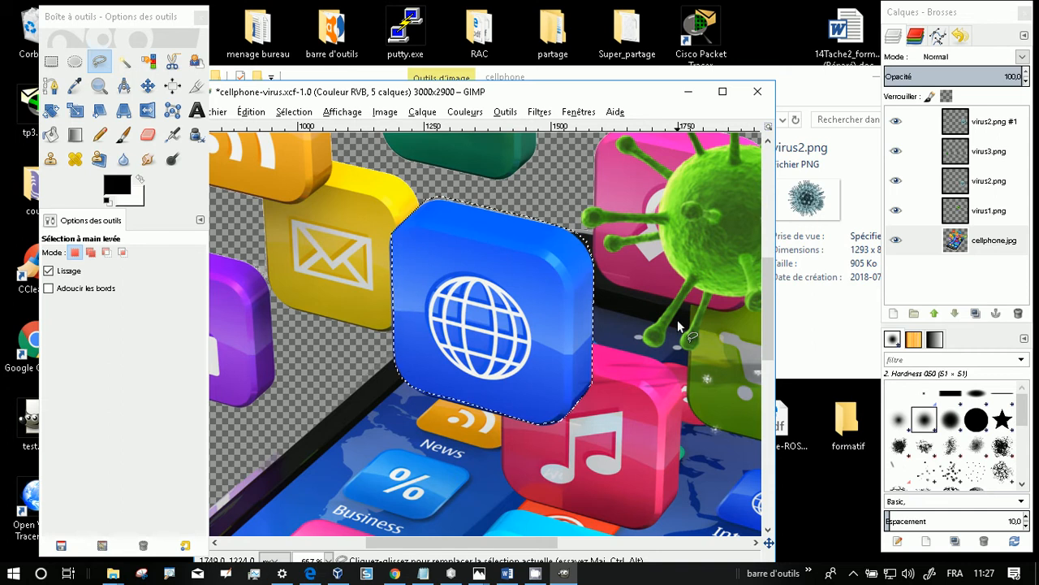
Step: Copy the selected globe icon and paste it as a new layer above the virus layers
key(ctrl)
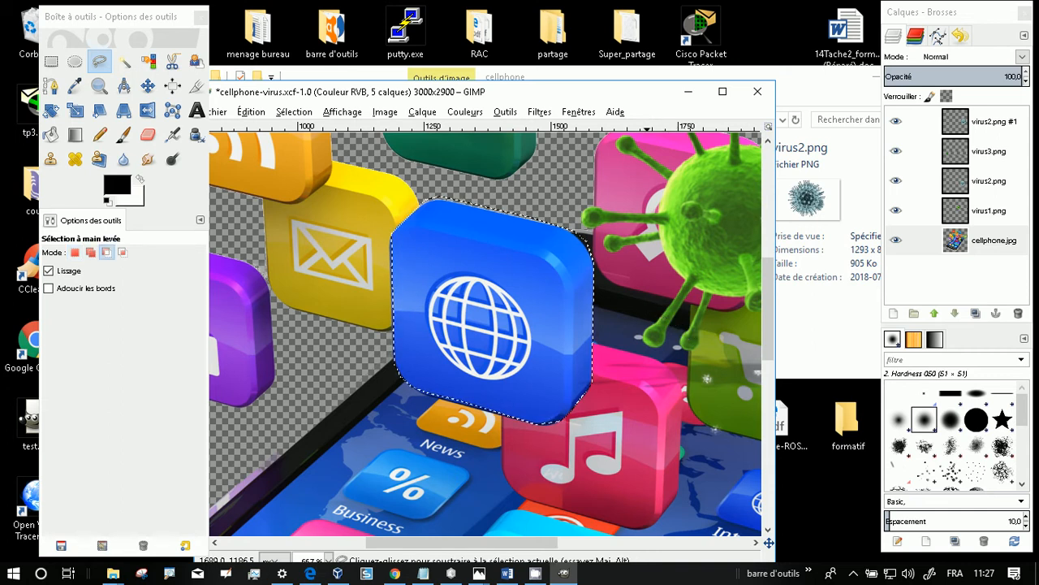
key(ctrl+c)
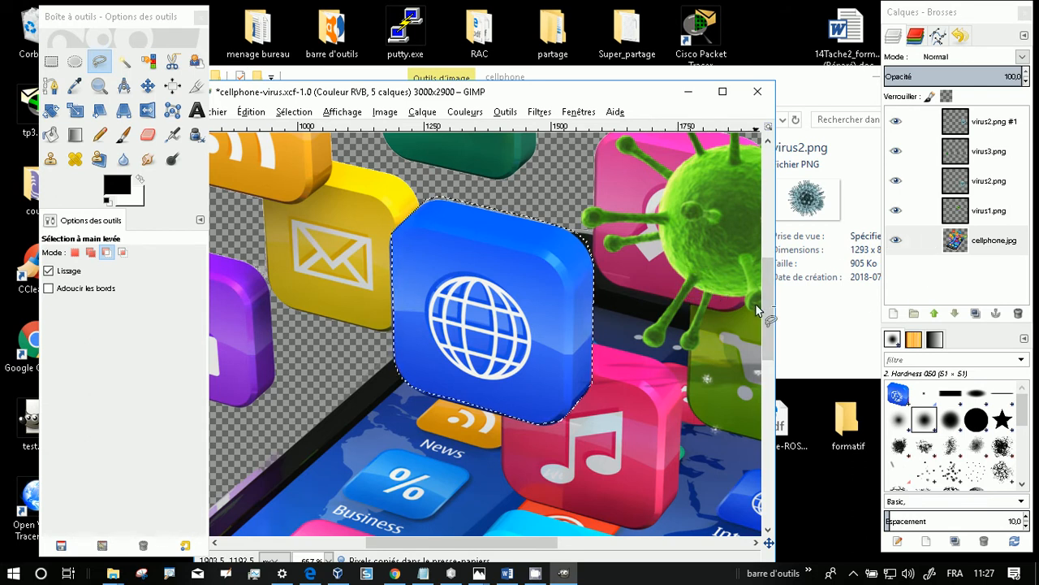
key(ctrl+v)
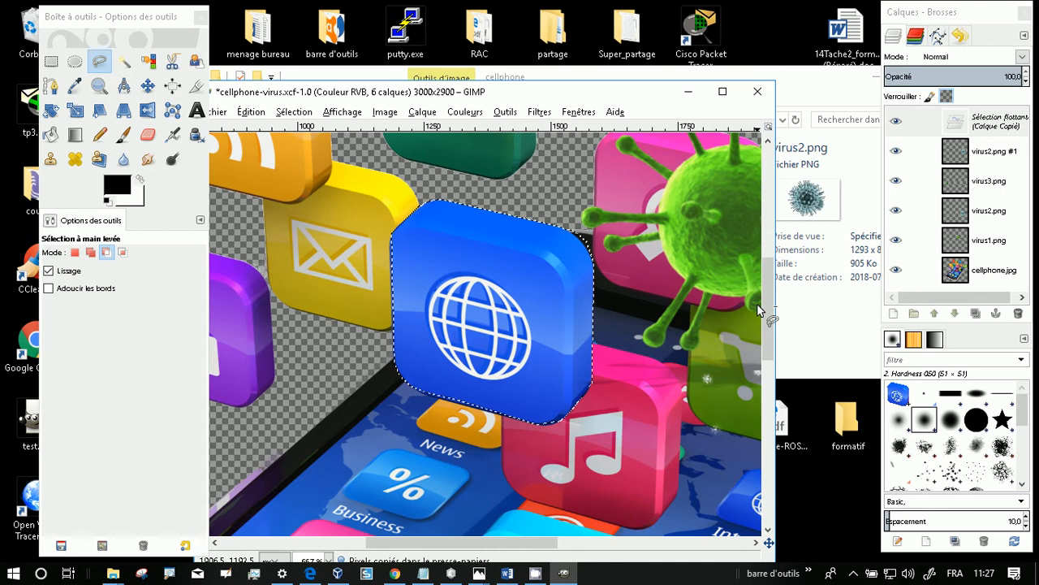
right_click(974, 124)
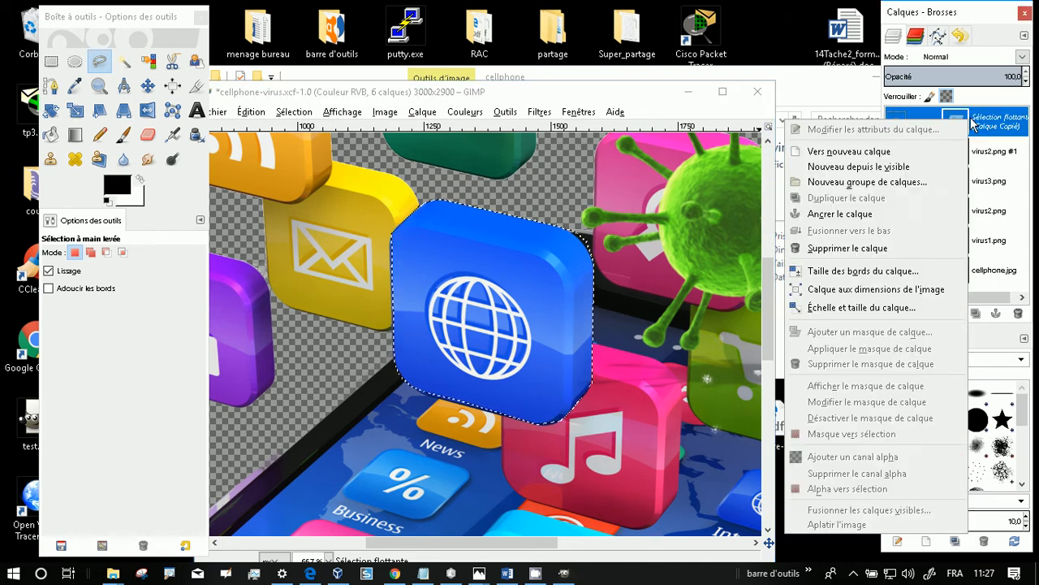
click(867, 157)
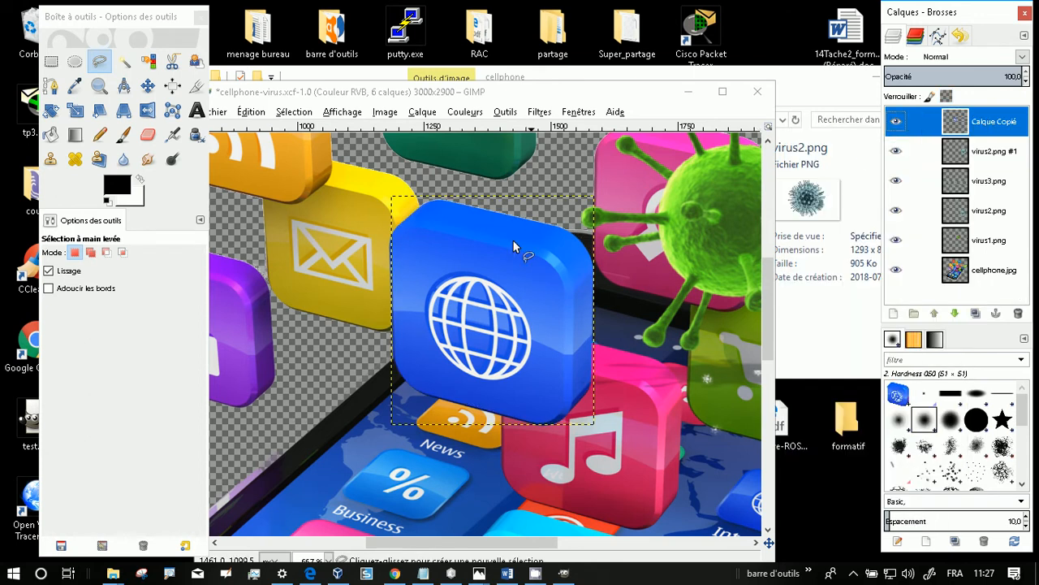
Step: Use the Move tool to shift the copied globe icon layer slightly over its original
click(147, 86)
click(467, 306)
mouse_move(468, 305)
mouse_down()
mouse_move(375, 307)
mouse_move(468, 313)
mouse_up()
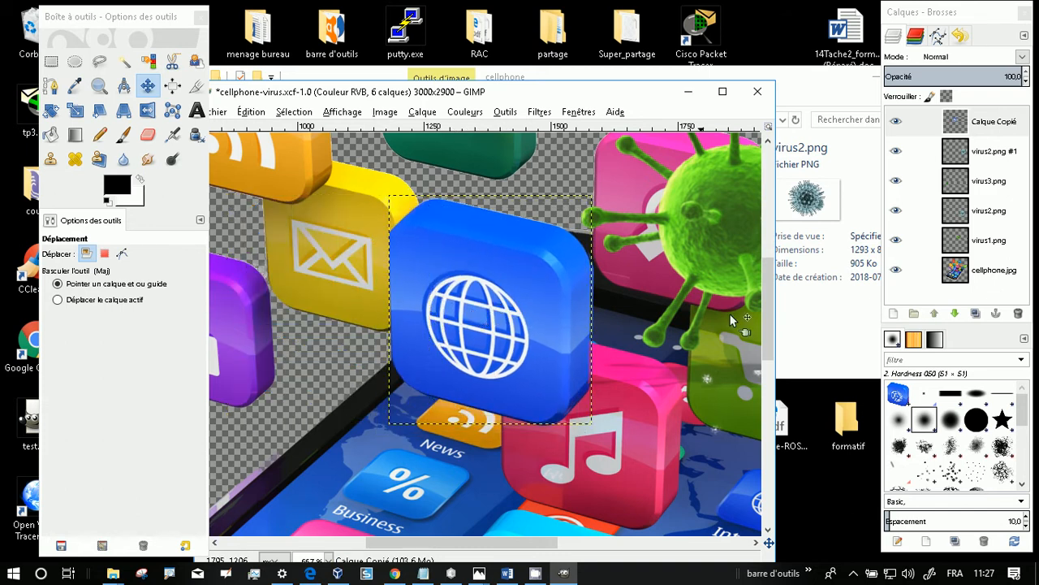
Step: Place virus2 #1 over the original blue globe icon with the copied globe in front, and move virus1 beside the phone's lower right edge
scroll(541, 278, down, 4)
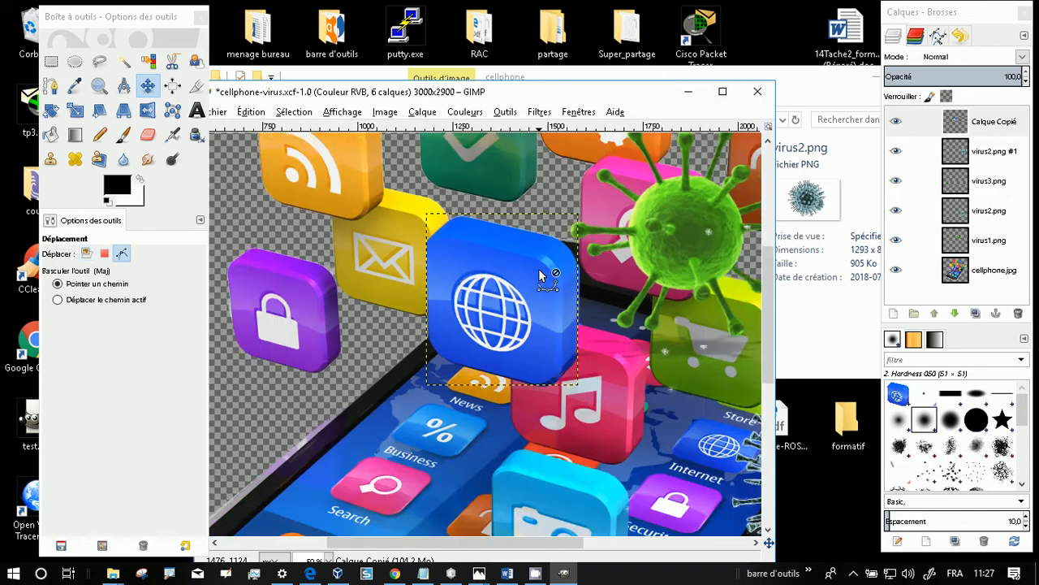
click(149, 88)
mouse_move(605, 326)
mouse_down()
mouse_move(461, 305)
mouse_move(597, 329)
mouse_up()
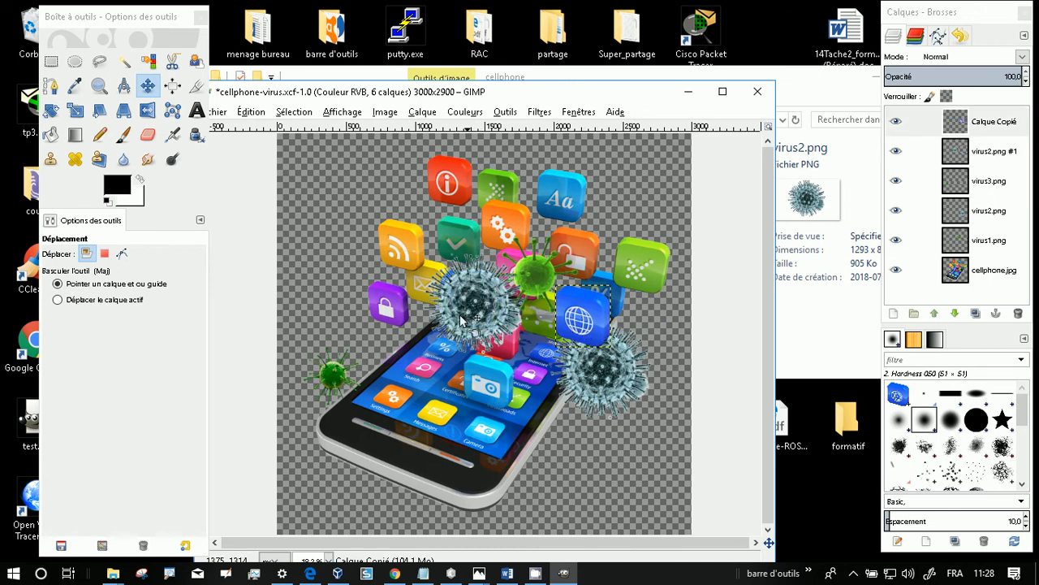
mouse_move(462, 302)
mouse_down()
mouse_move(501, 368)
mouse_move(470, 301)
mouse_up()
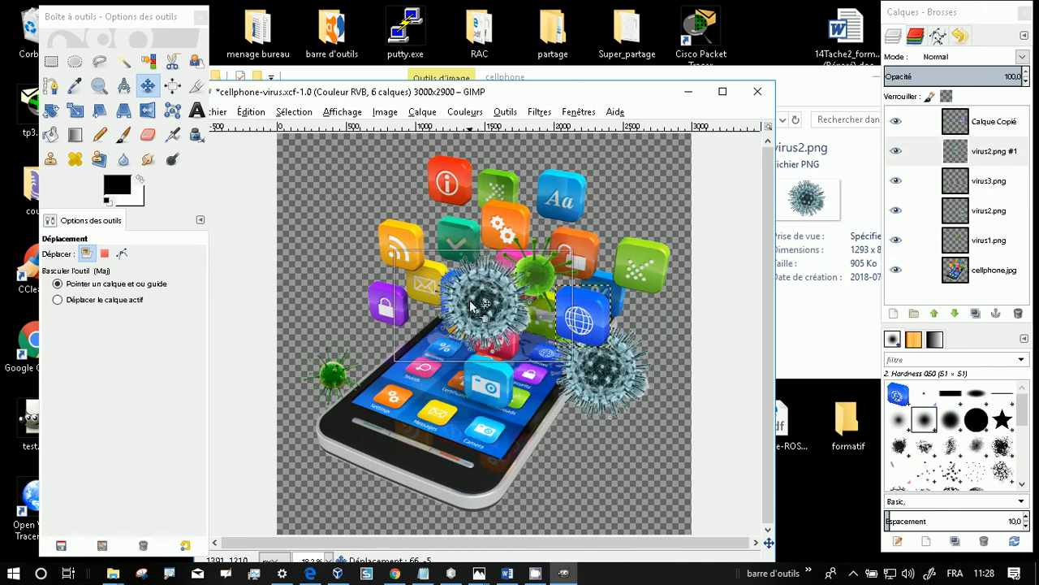
drag(606, 317, 474, 310)
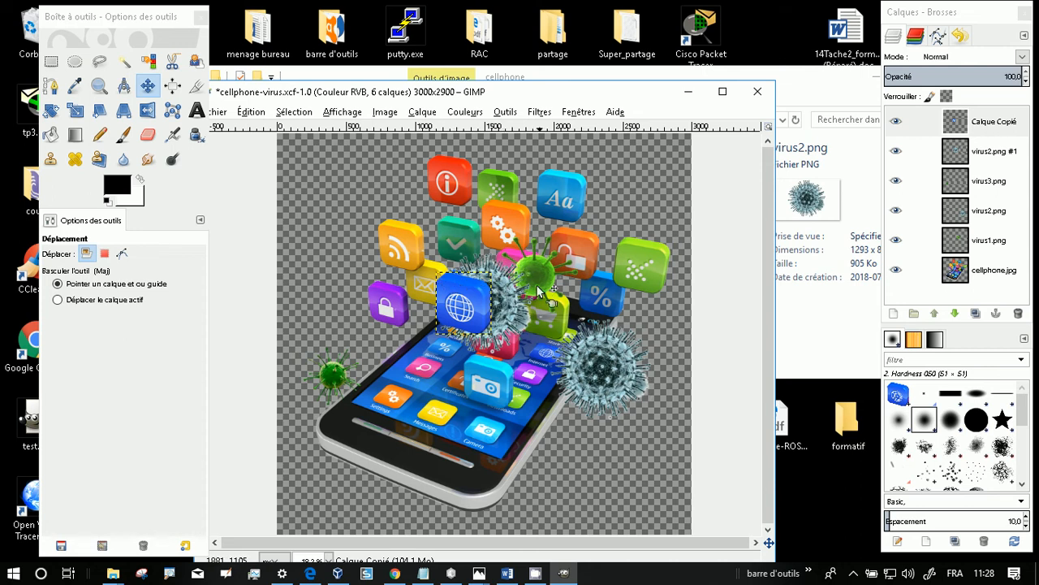
drag(544, 284, 670, 410)
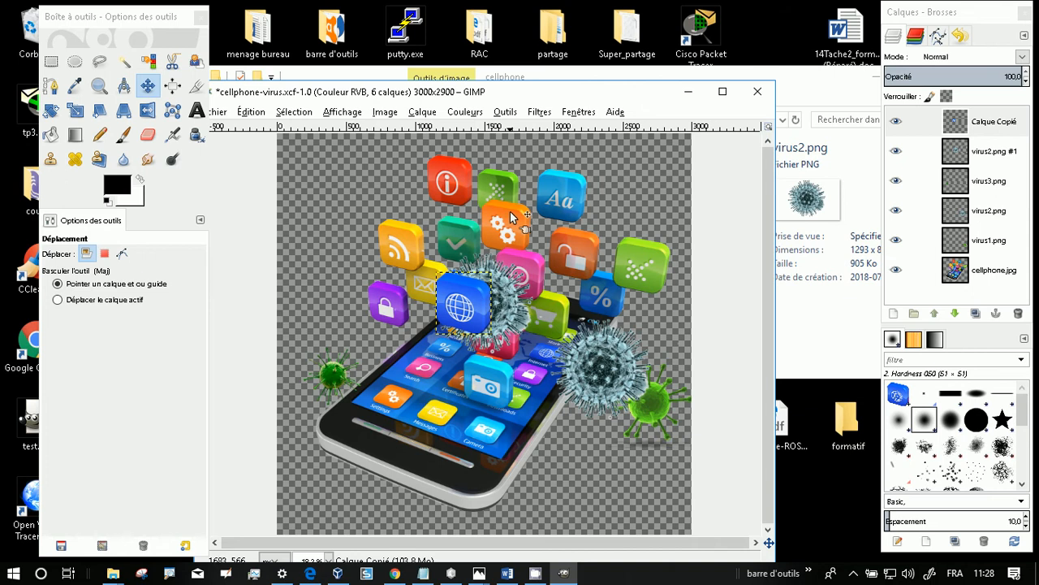
Step: Hide the copied globe layer and all virus layers, keeping only the cellphone.jpg layer visible
click(897, 122)
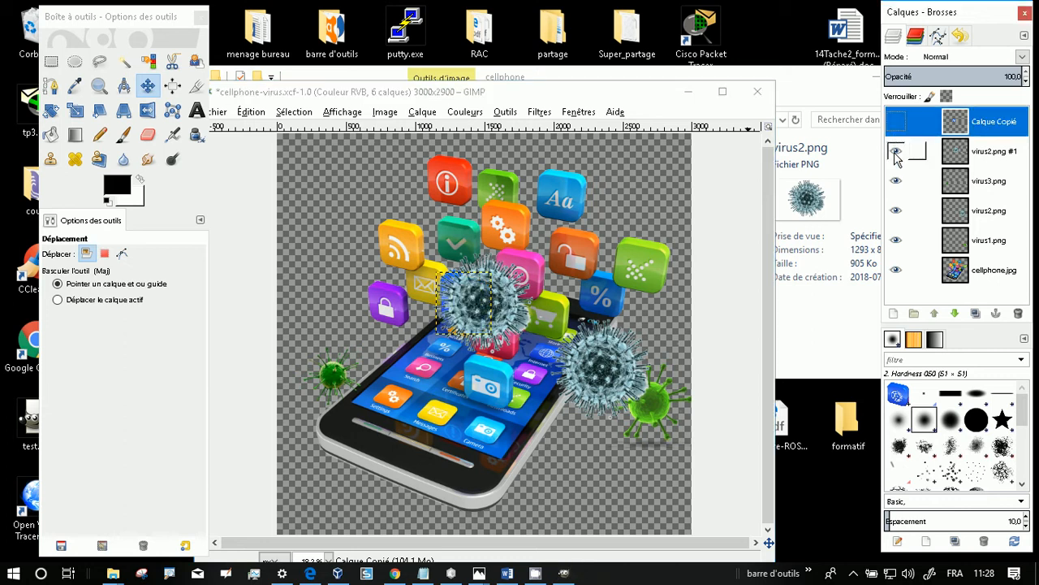
click(897, 152)
click(897, 181)
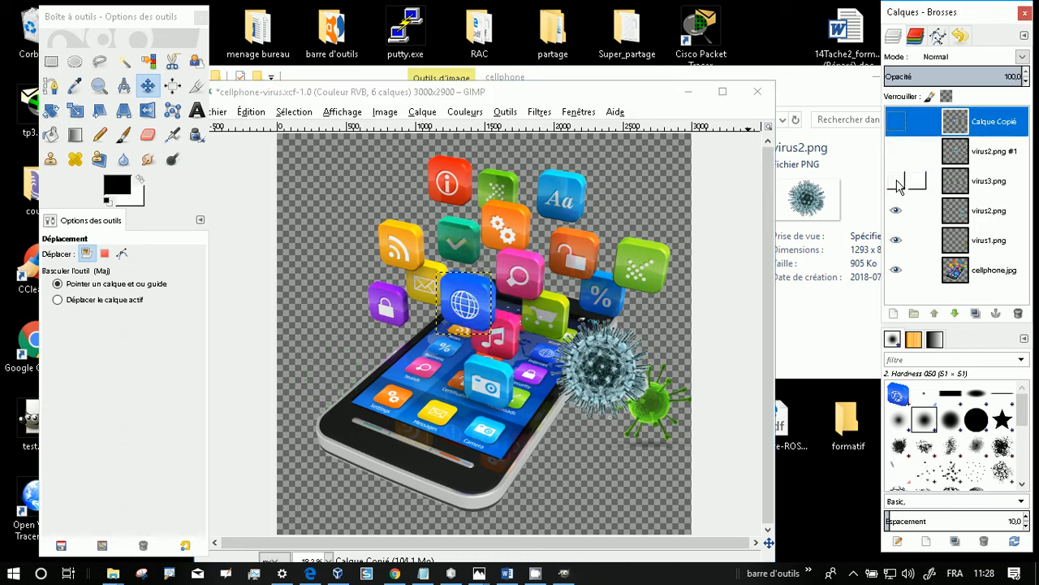
click(897, 211)
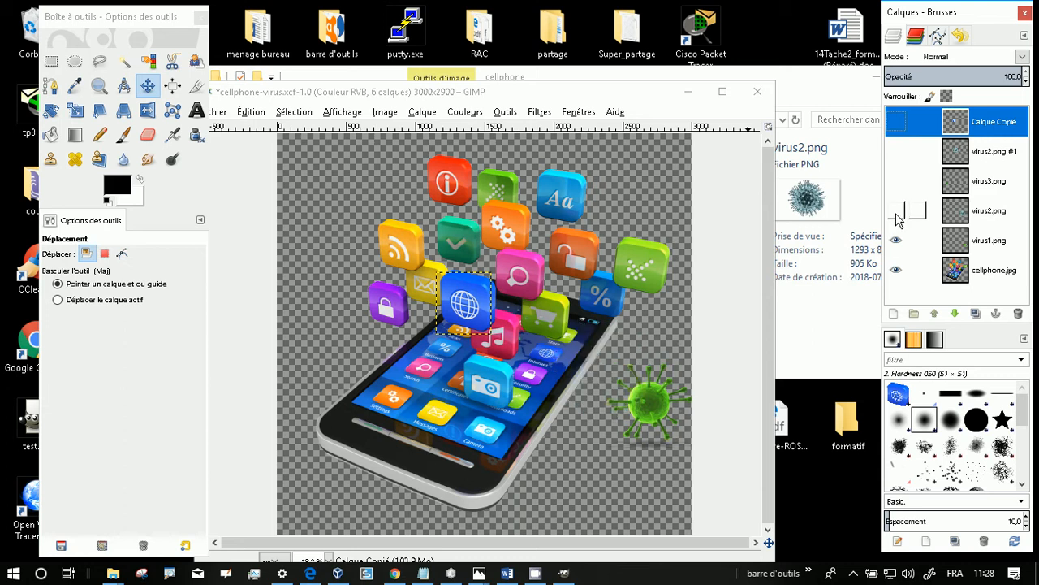
click(897, 240)
click(897, 271)
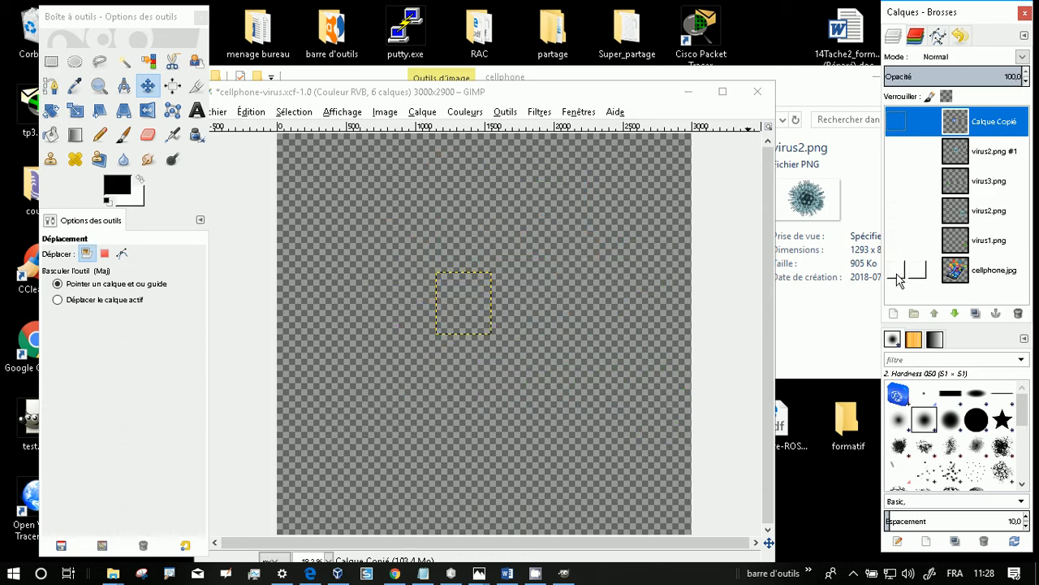
click(898, 273)
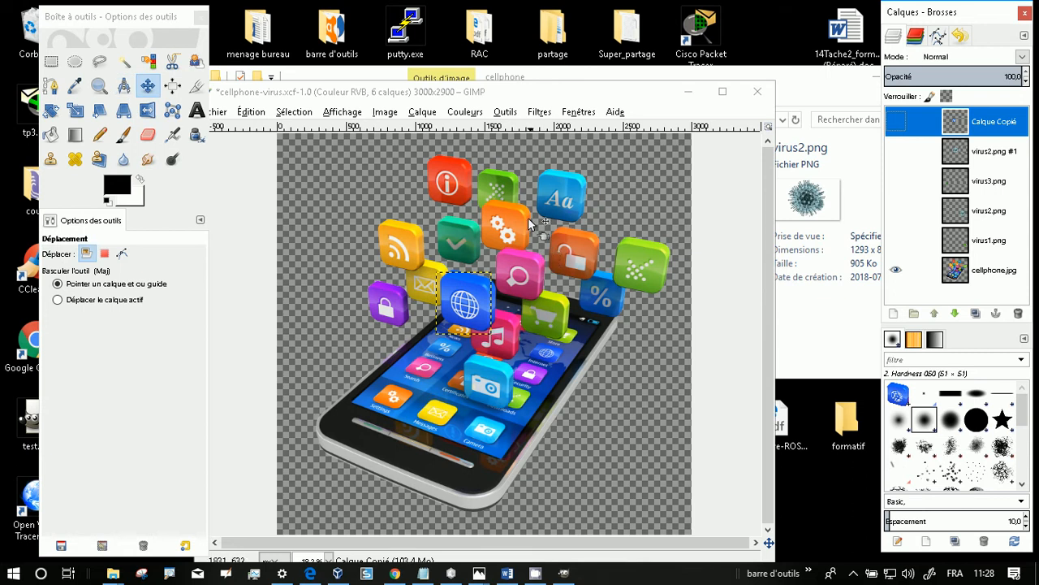
scroll(546, 279, up, 2)
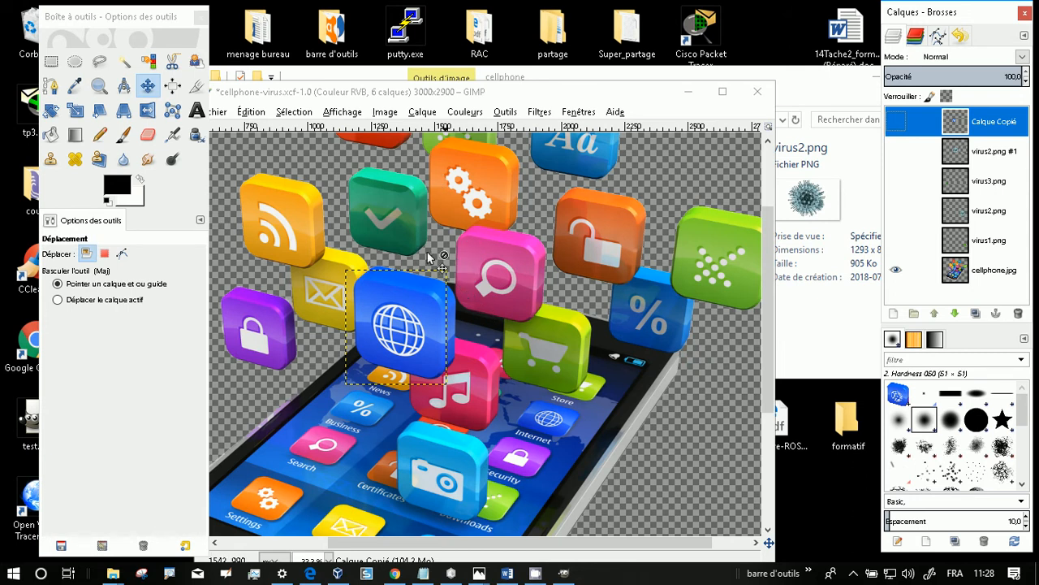
click(92, 65)
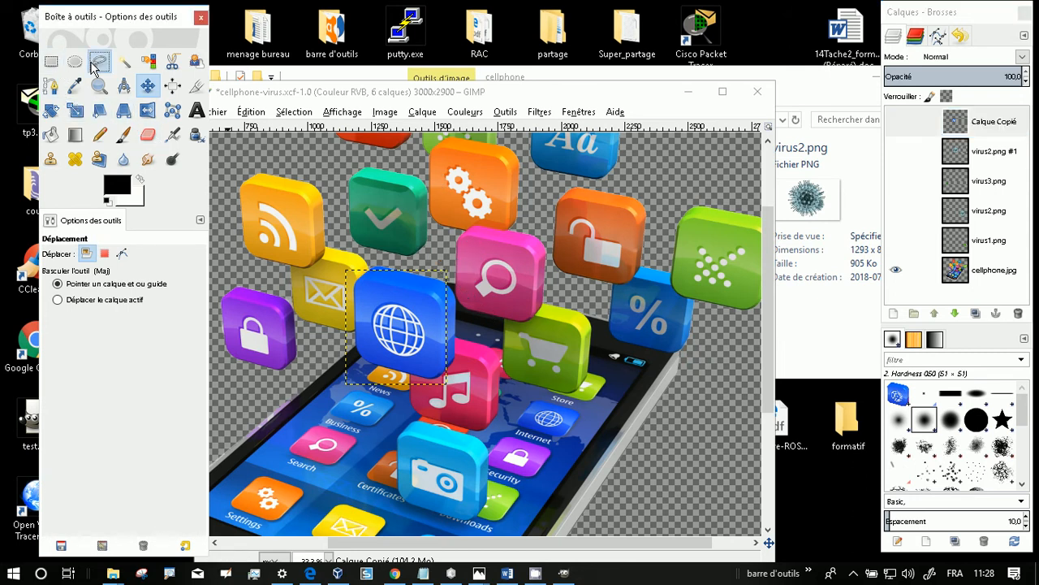
click(450, 139)
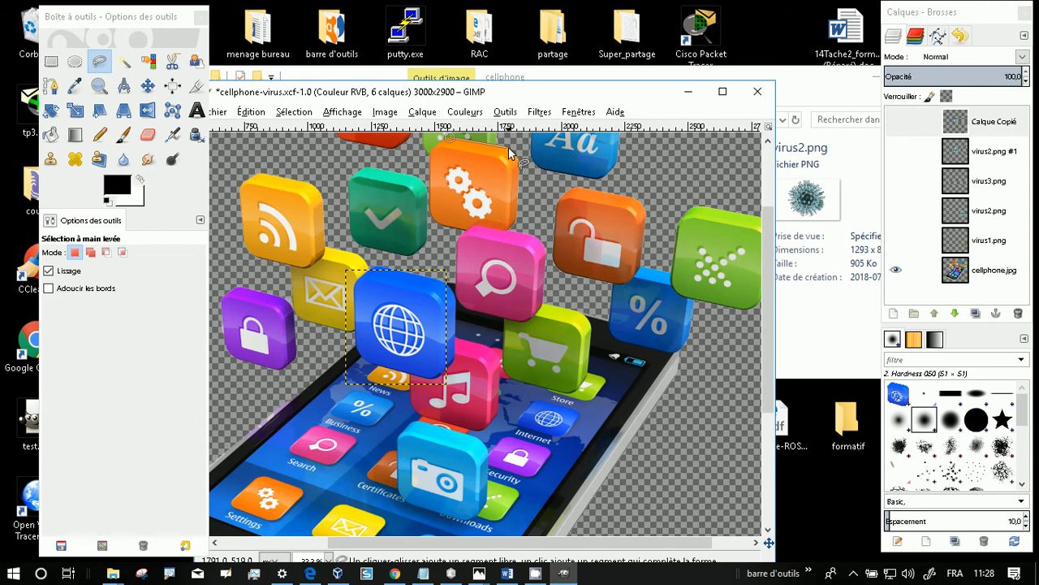
mouse_move(520, 159)
mouse_down()
mouse_move(520, 223)
mouse_move(509, 234)
mouse_up()
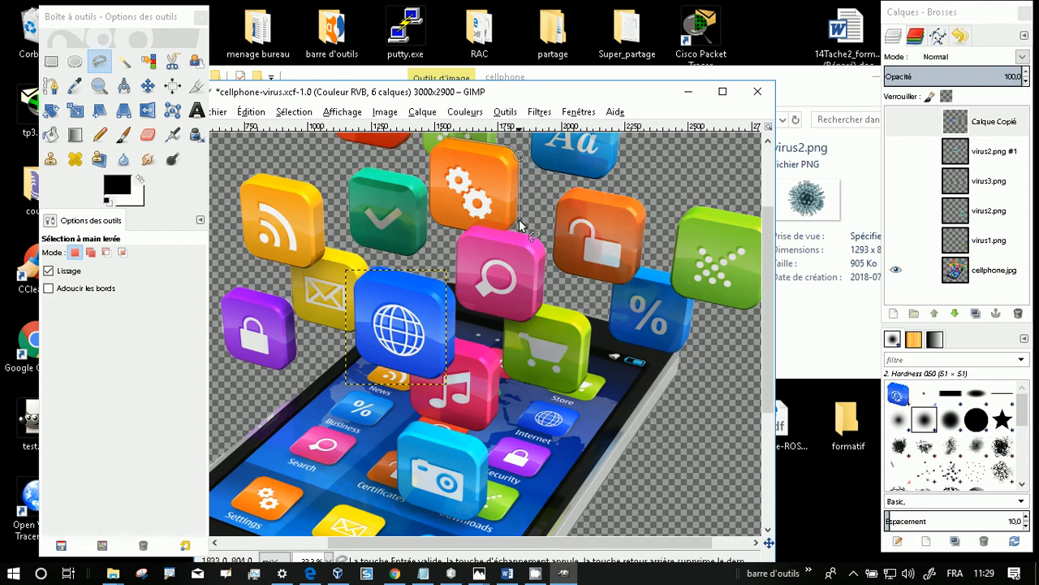
click(510, 229)
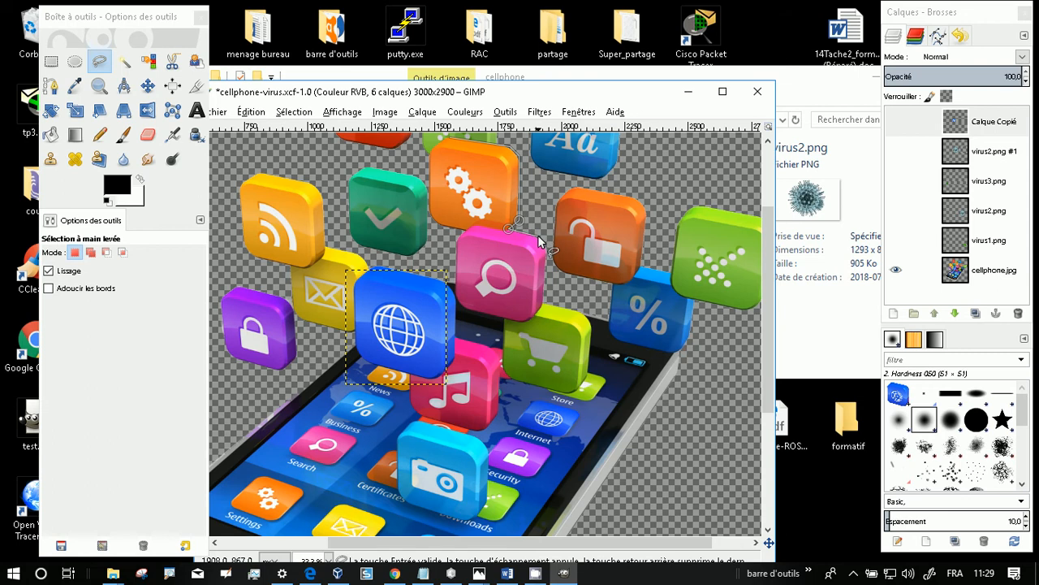
click(539, 236)
click(547, 248)
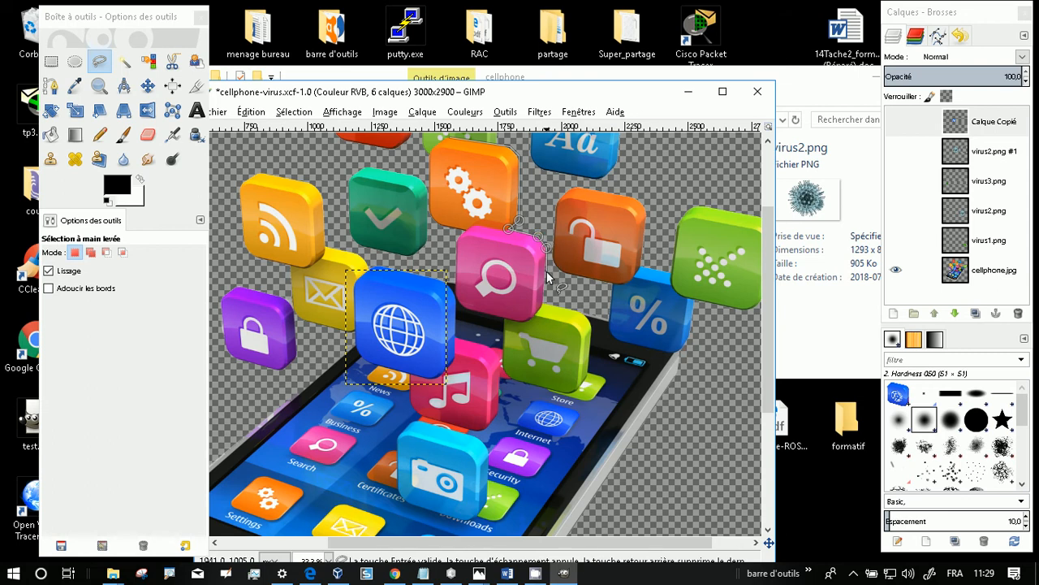
click(545, 288)
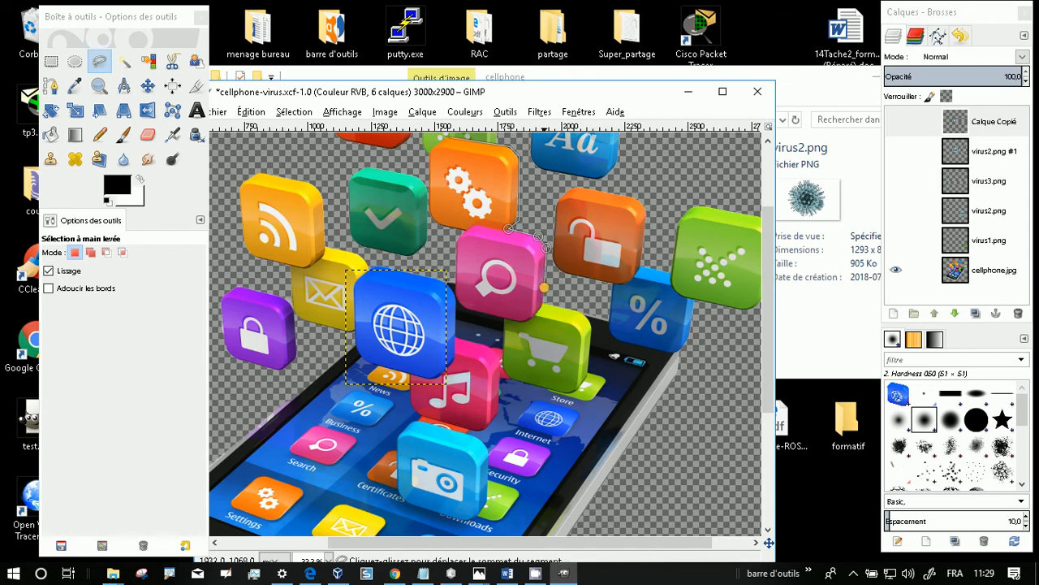
click(544, 299)
click(588, 315)
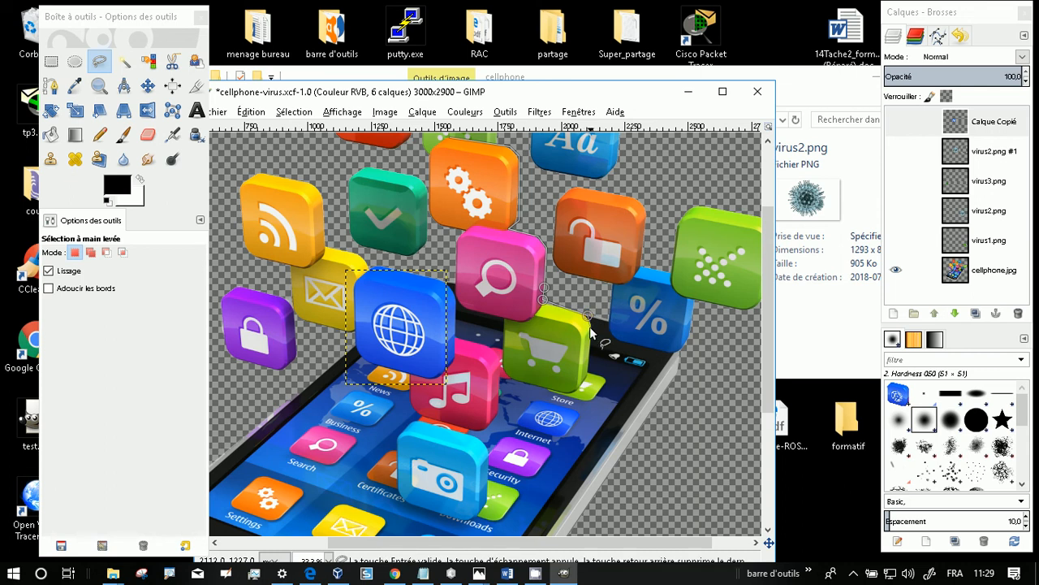
click(591, 333)
key(Escape)
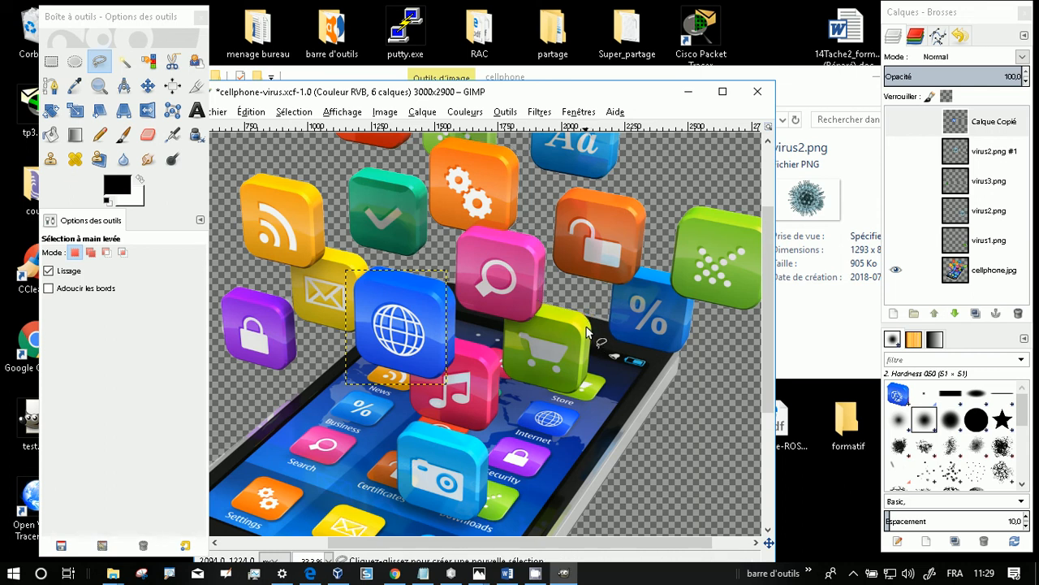
Step: On the cellphone.jpg layer, outline the orange gears, pink magnifier and green cart icons together with one closed free selection
click(996, 272)
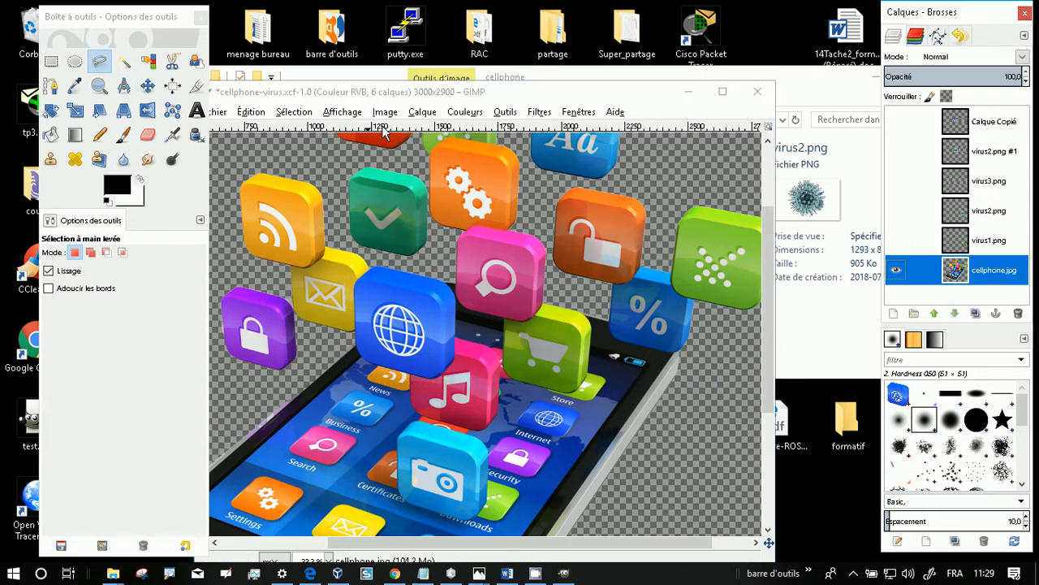
click(452, 138)
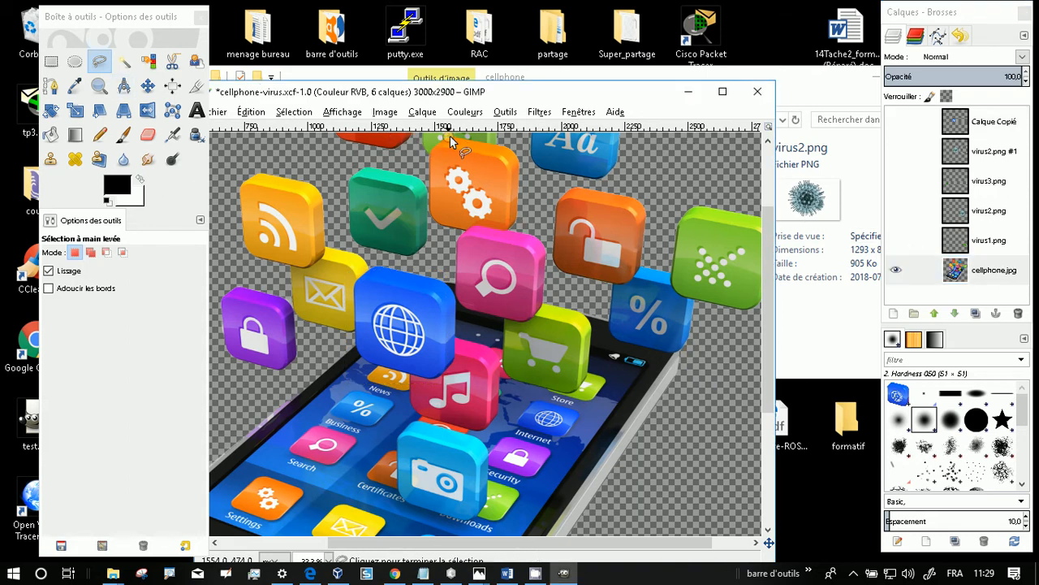
click(516, 151)
click(520, 168)
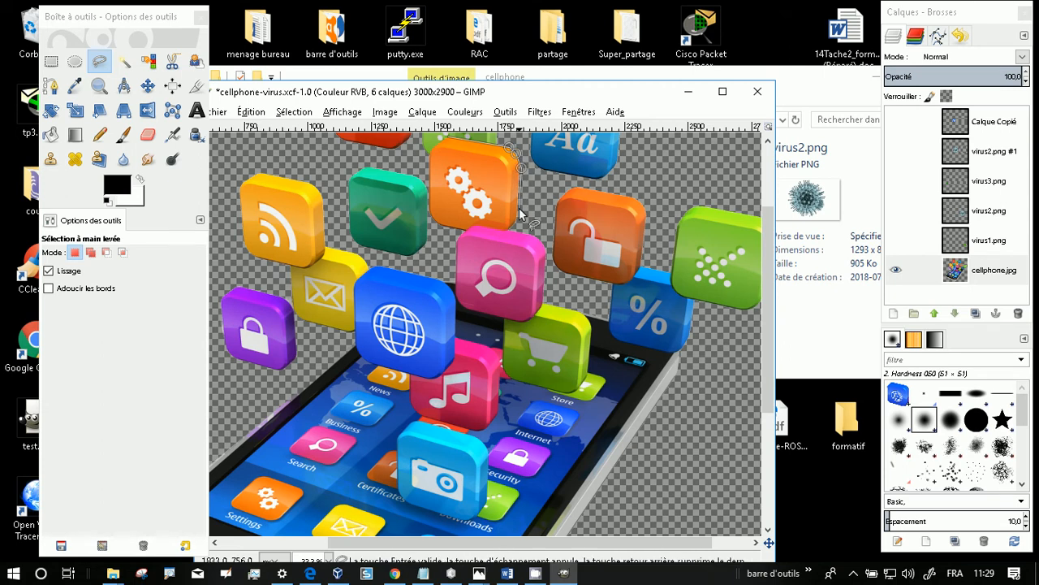
click(517, 221)
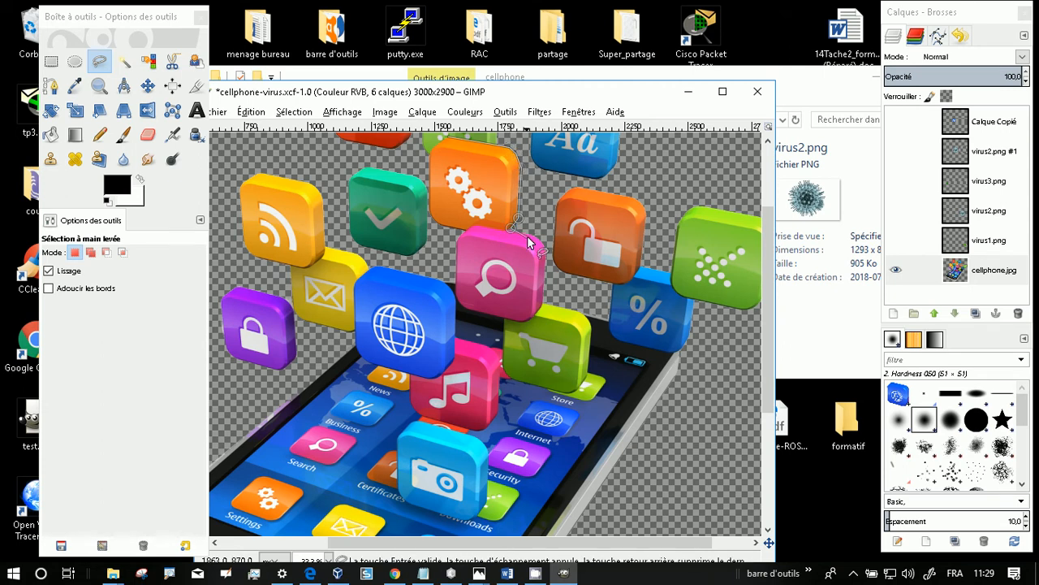
click(533, 235)
click(544, 240)
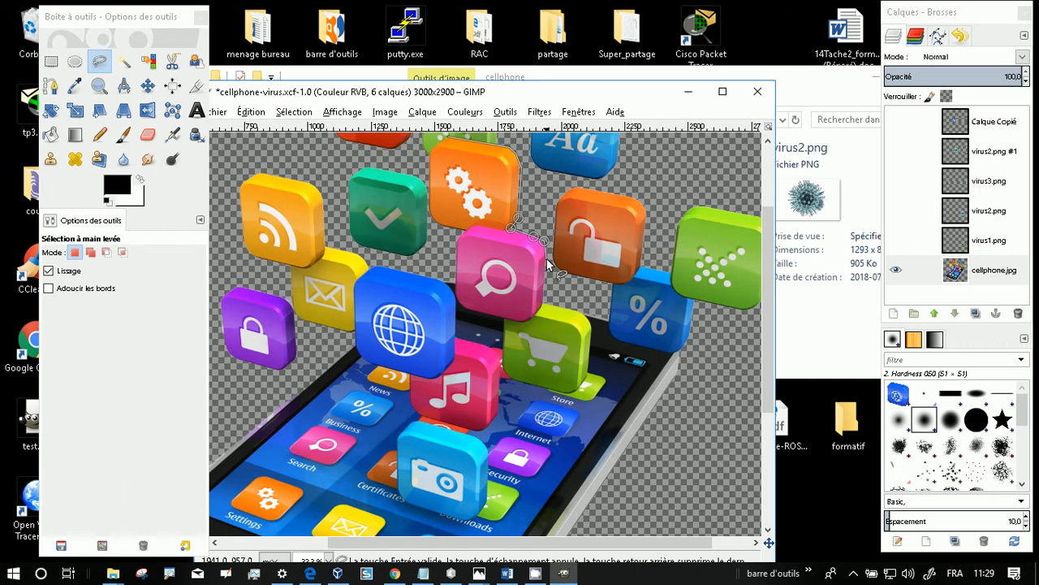
click(545, 259)
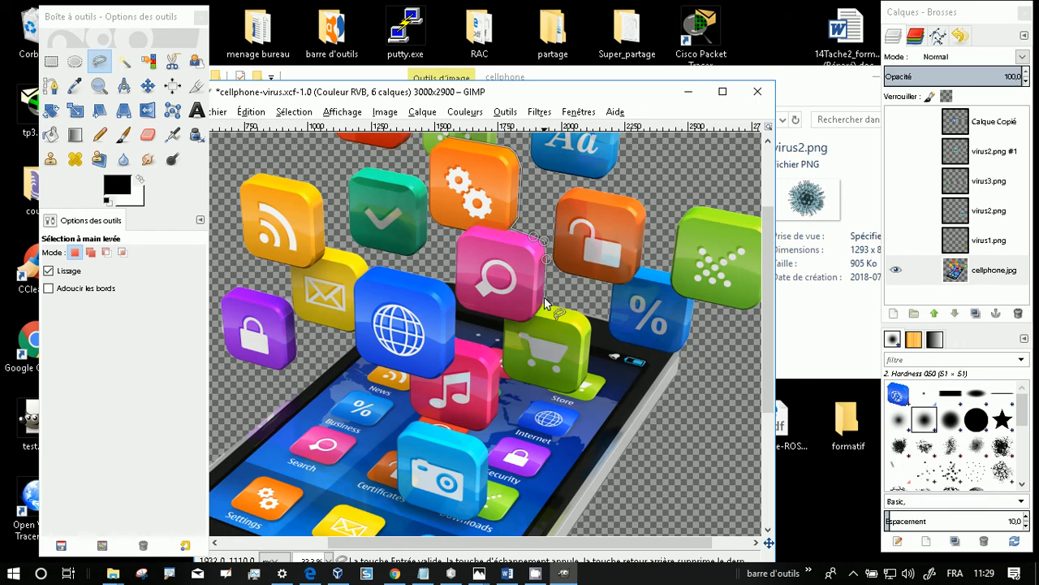
click(545, 298)
click(587, 315)
click(587, 375)
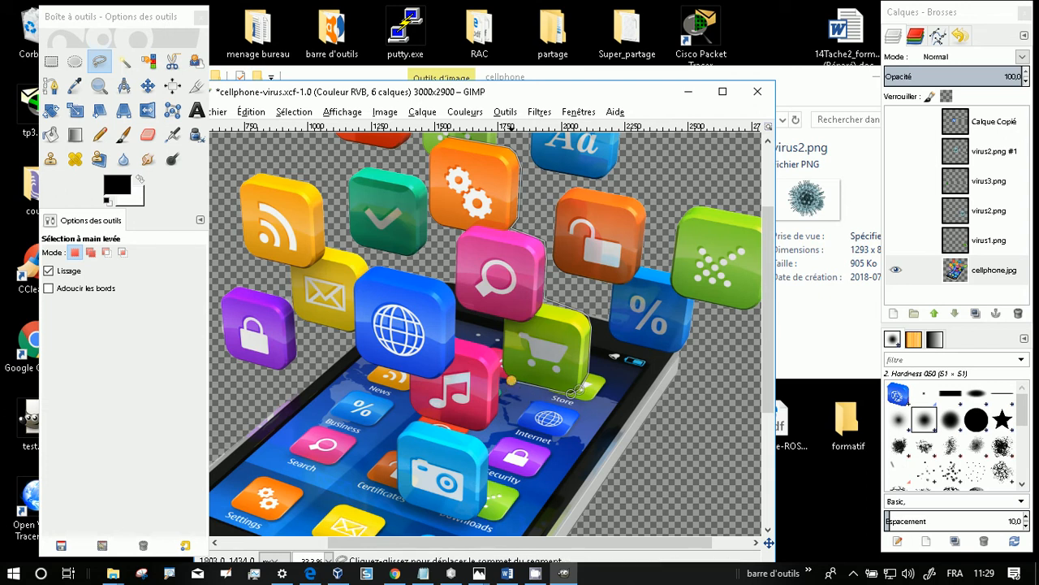
click(502, 367)
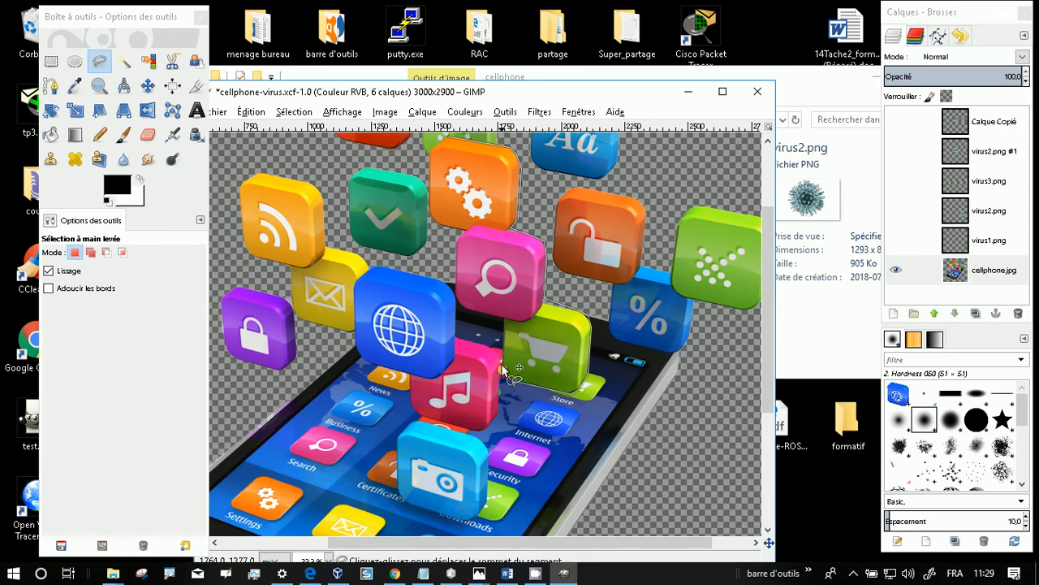
click(502, 317)
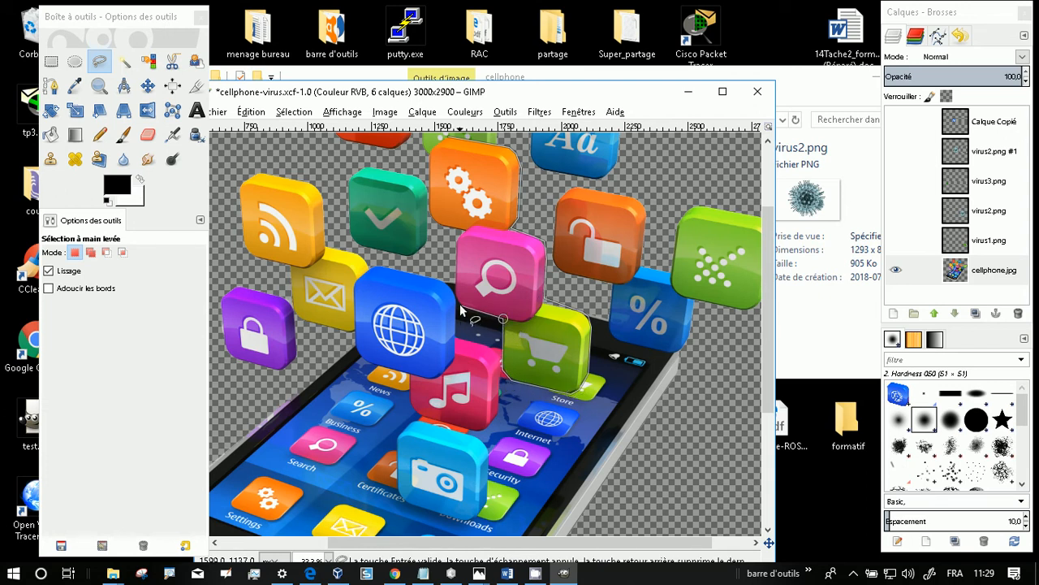
click(457, 236)
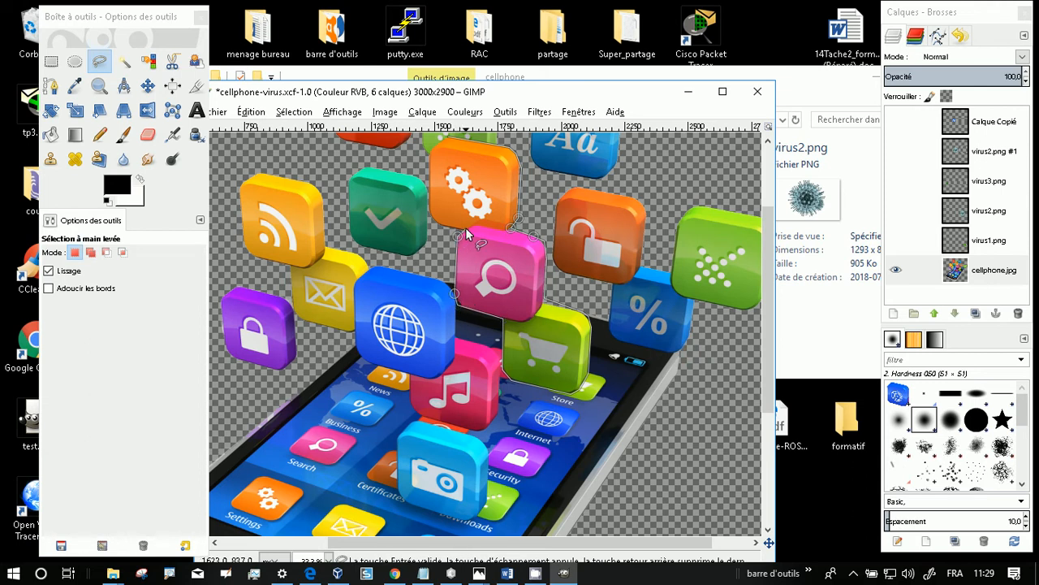
click(433, 220)
click(428, 207)
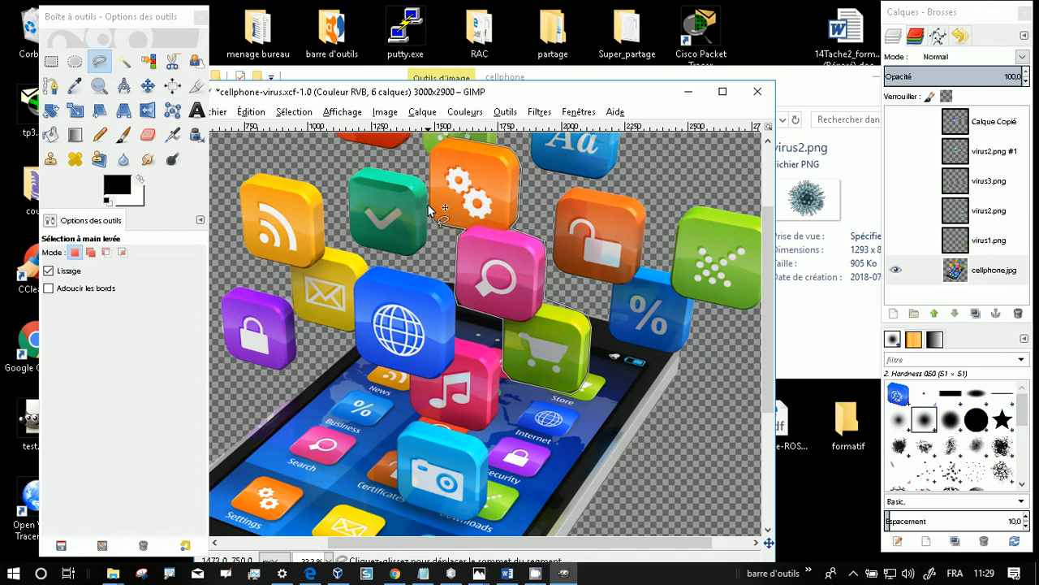
click(430, 150)
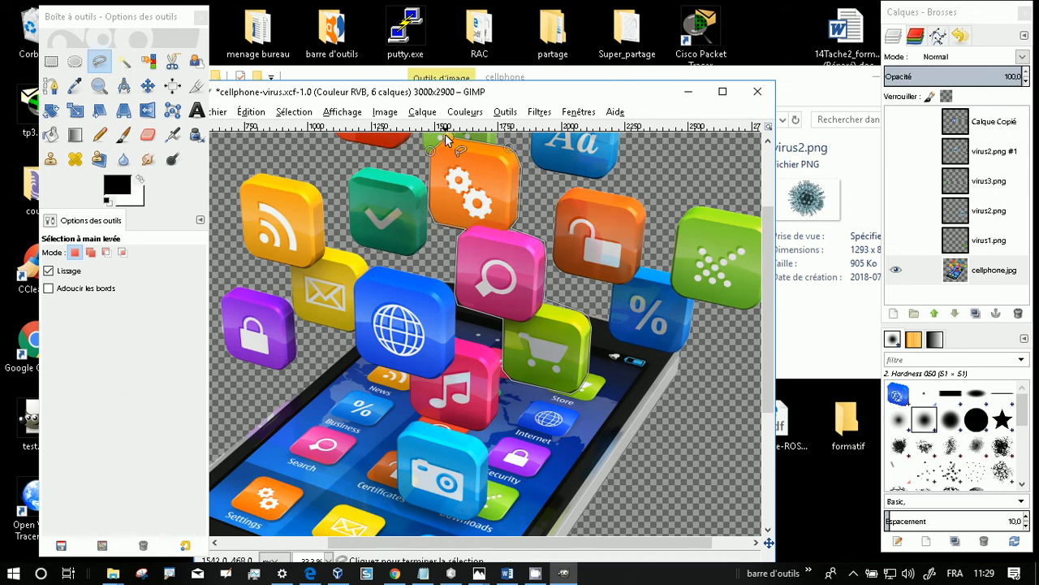
click(447, 137)
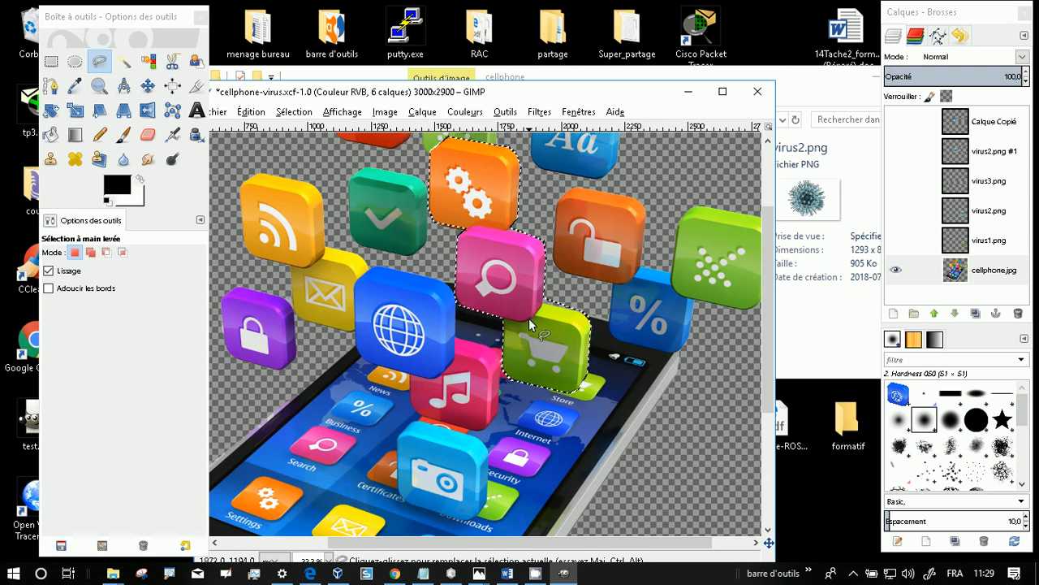
Step: Copy the selected gears, magnifier and cart icons and paste them as a new layer at the top of the layer stack
key(ctrl)
key(ctrl+c)
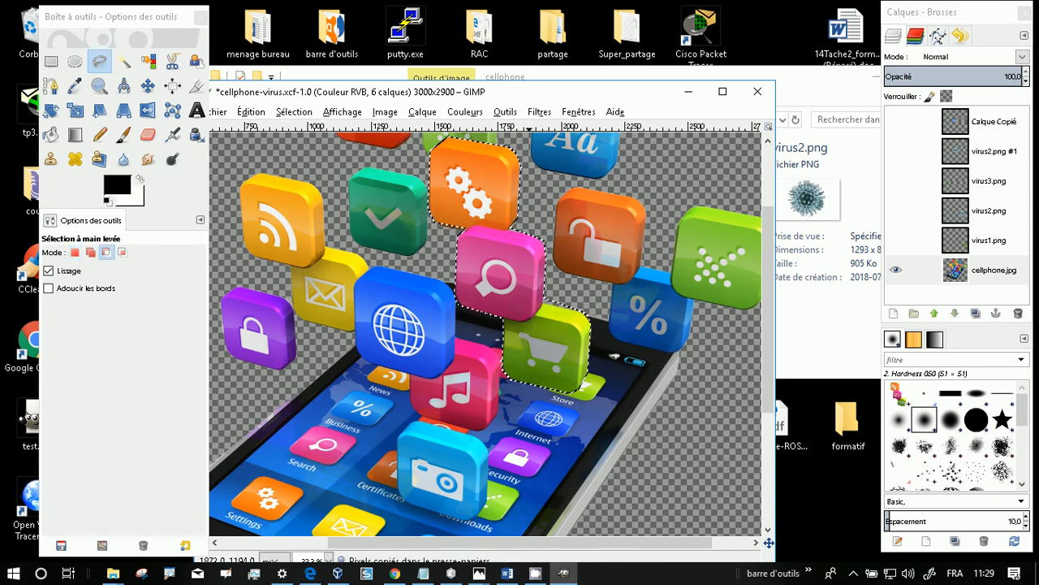
key(ctrl+v)
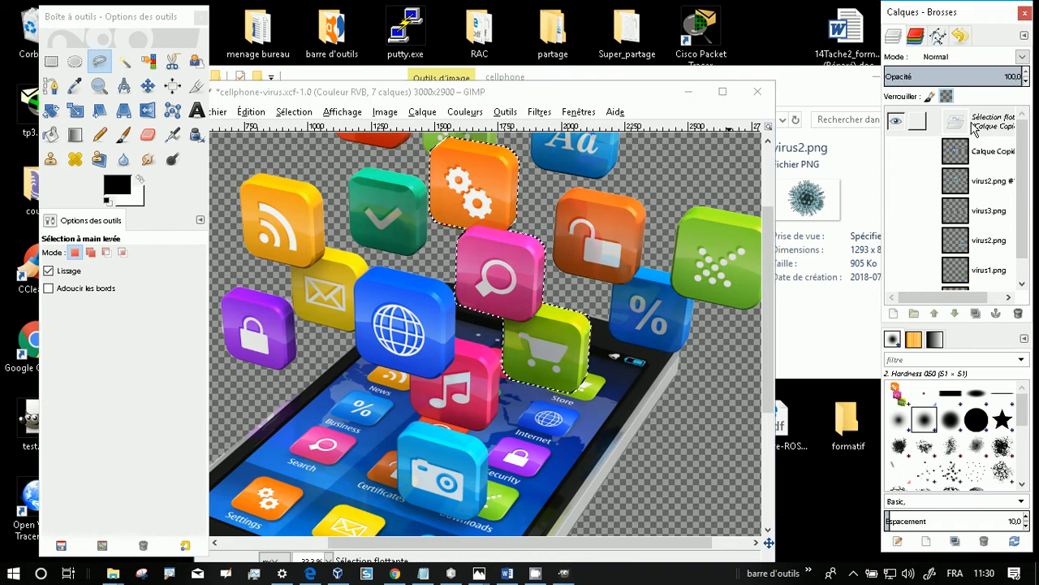
right_click(973, 129)
click(875, 157)
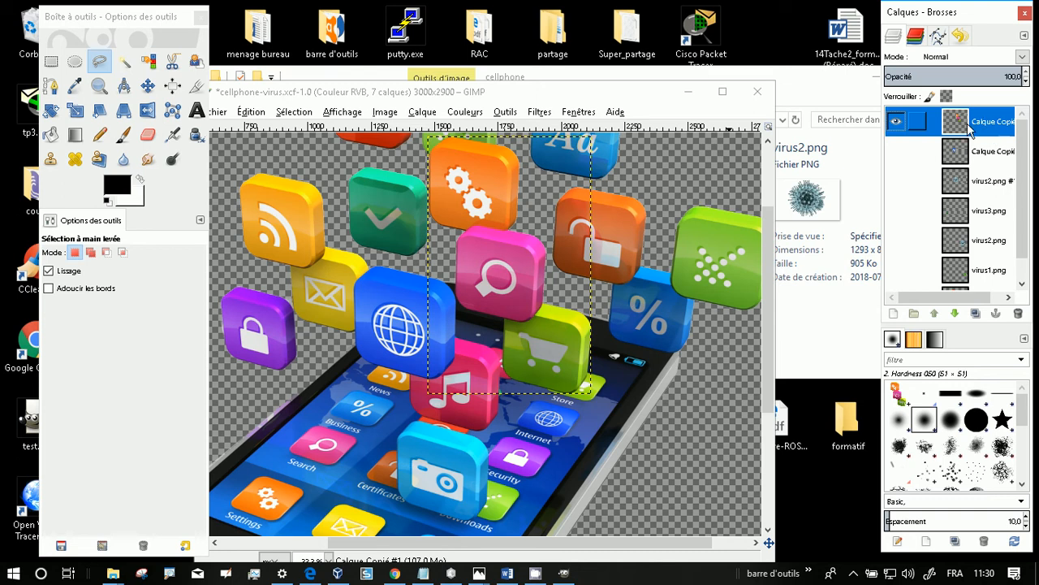
Step: Nudge the pasted gears, magnifier and cart icons over the originals, and show the copied globe, virus2 #1 and virus3 layers
click(147, 85)
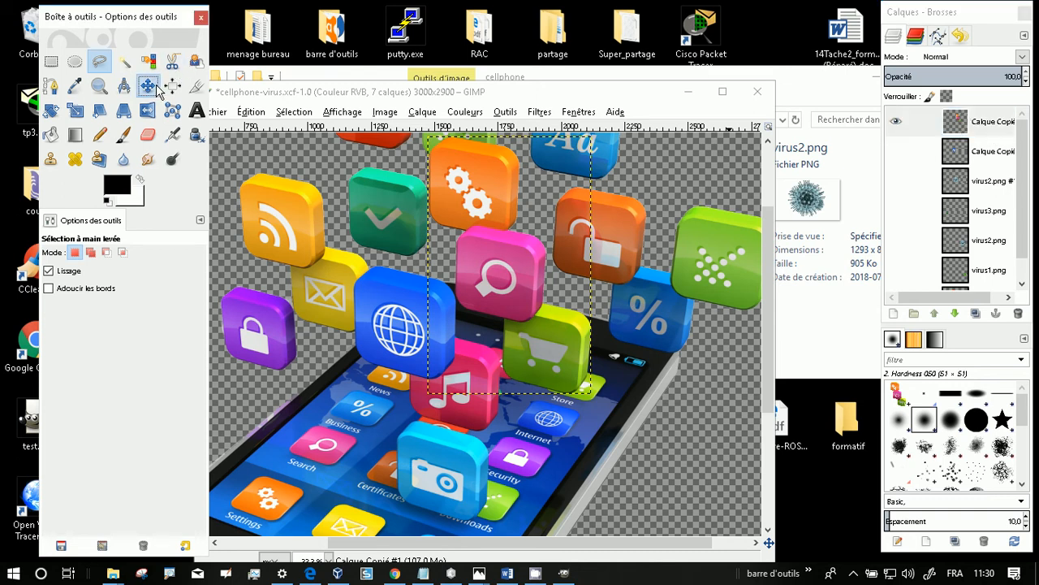
mouse_move(517, 261)
mouse_down()
mouse_move(437, 280)
mouse_move(464, 272)
mouse_move(457, 266)
mouse_move(475, 245)
mouse_move(471, 268)
mouse_move(511, 260)
mouse_up()
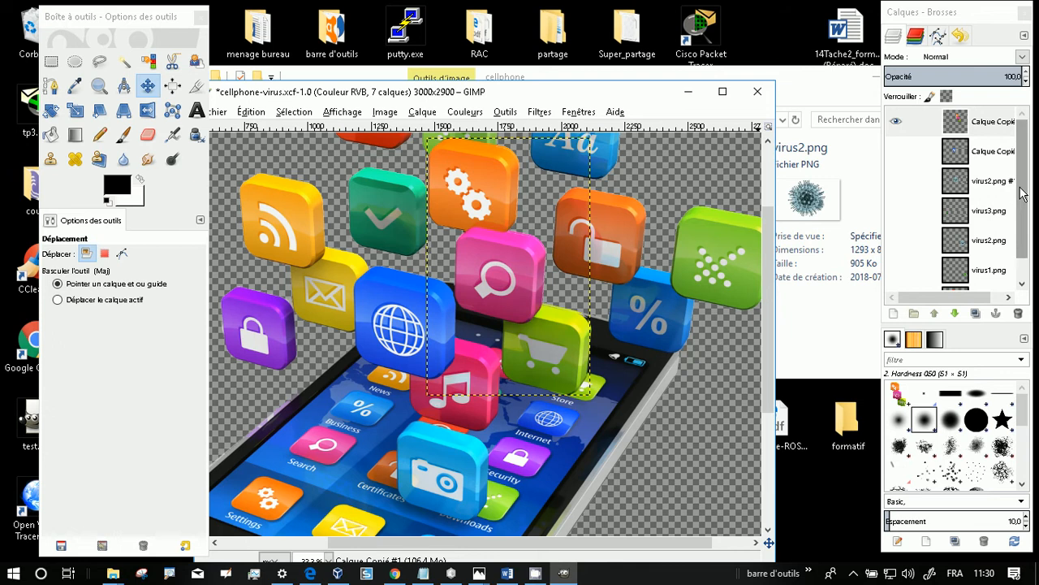
click(895, 150)
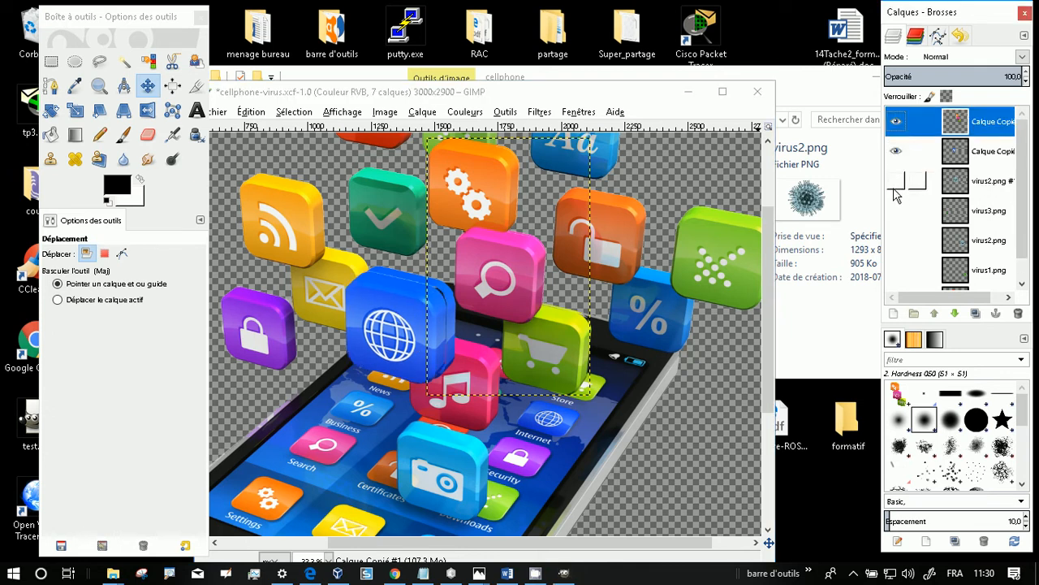
click(896, 181)
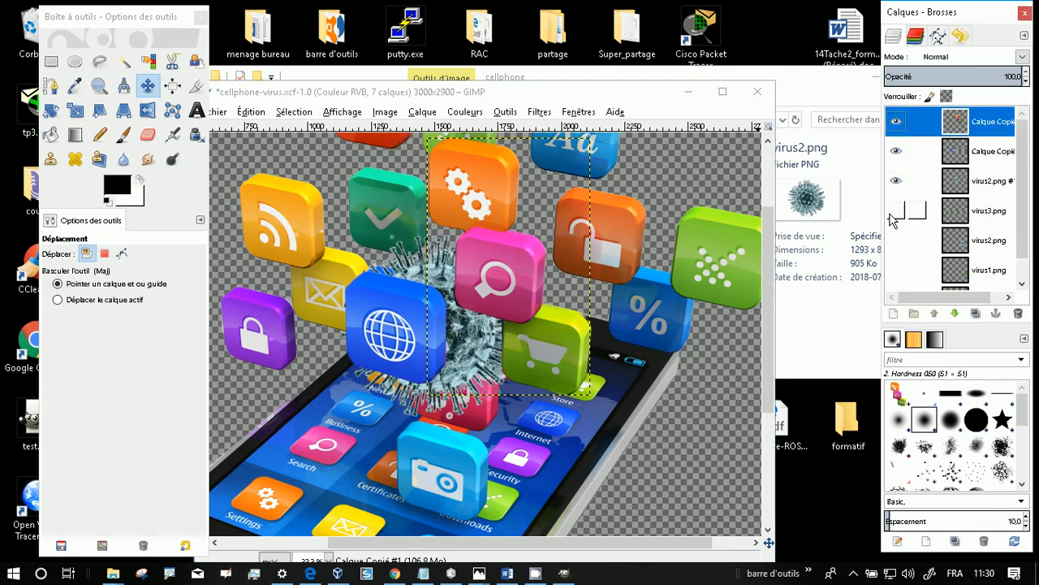
click(894, 213)
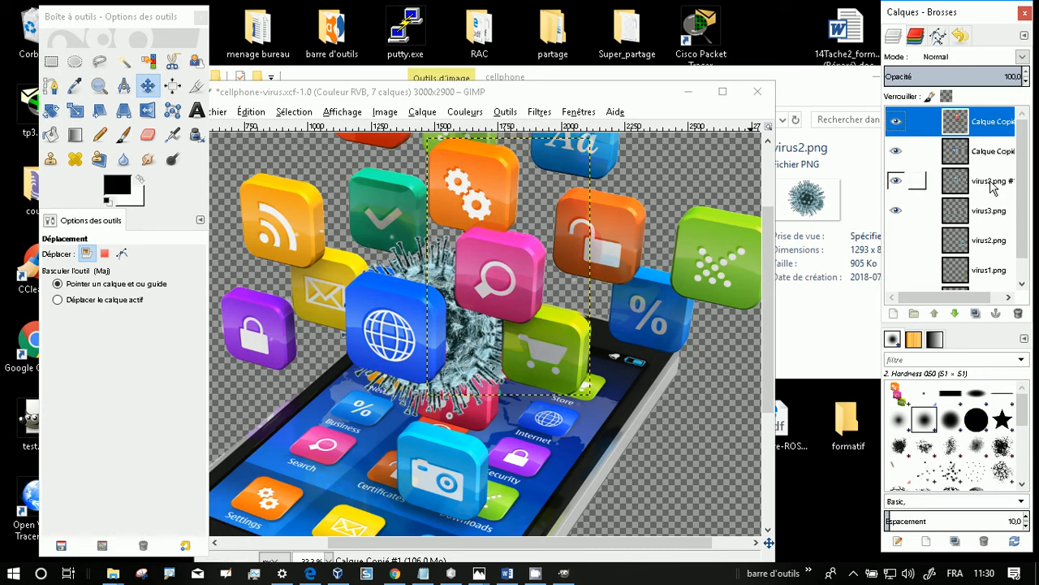
Step: Raise the virus2 #1 layer one level above the copied globe layer, and lower it back again
drag(993, 187, 992, 150)
click(936, 314)
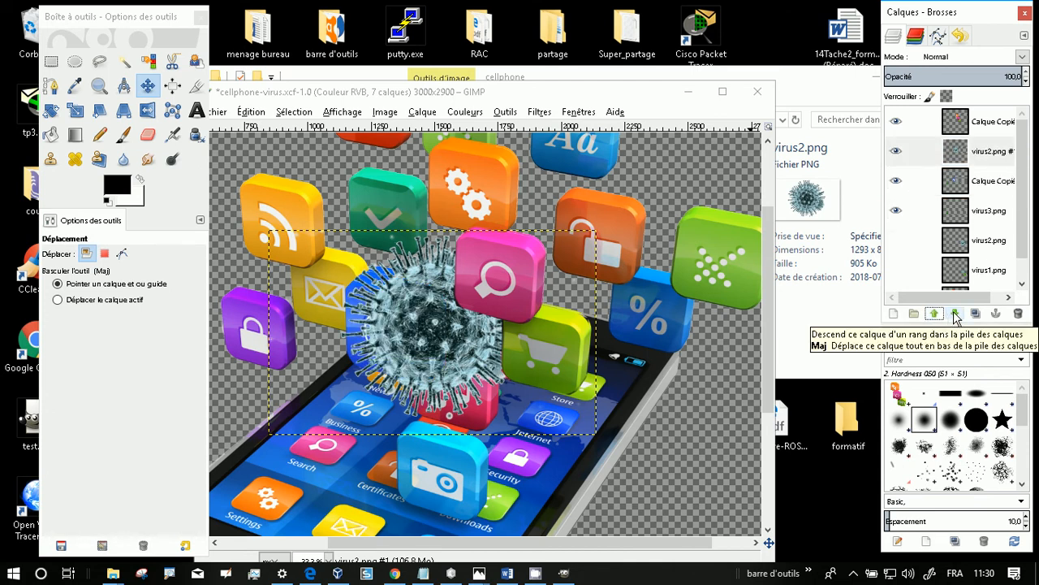
click(956, 314)
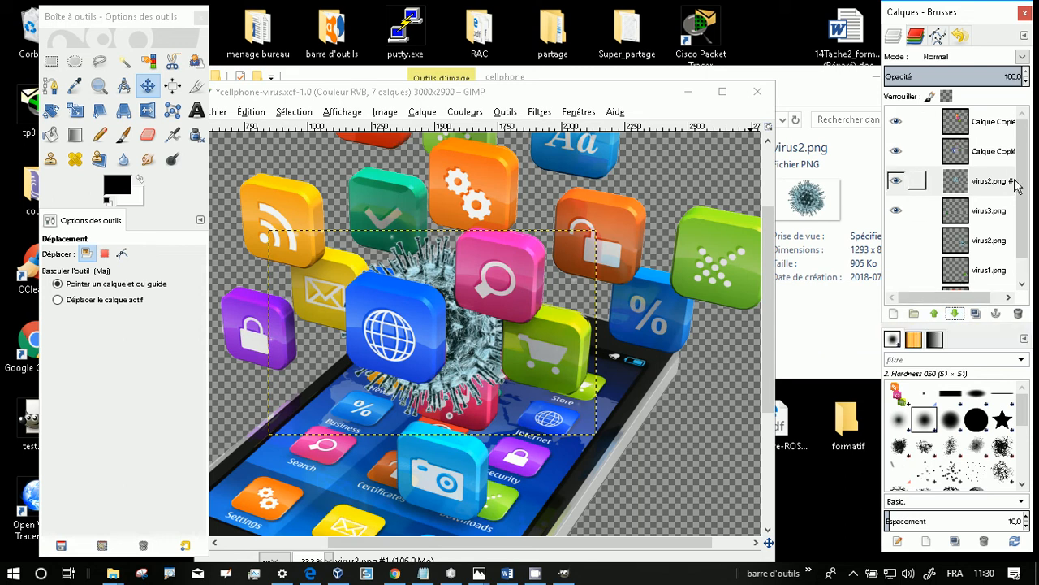
Step: Lower the layer with the copied gears, magnifier and cart icons to directly below virus3.png
click(987, 122)
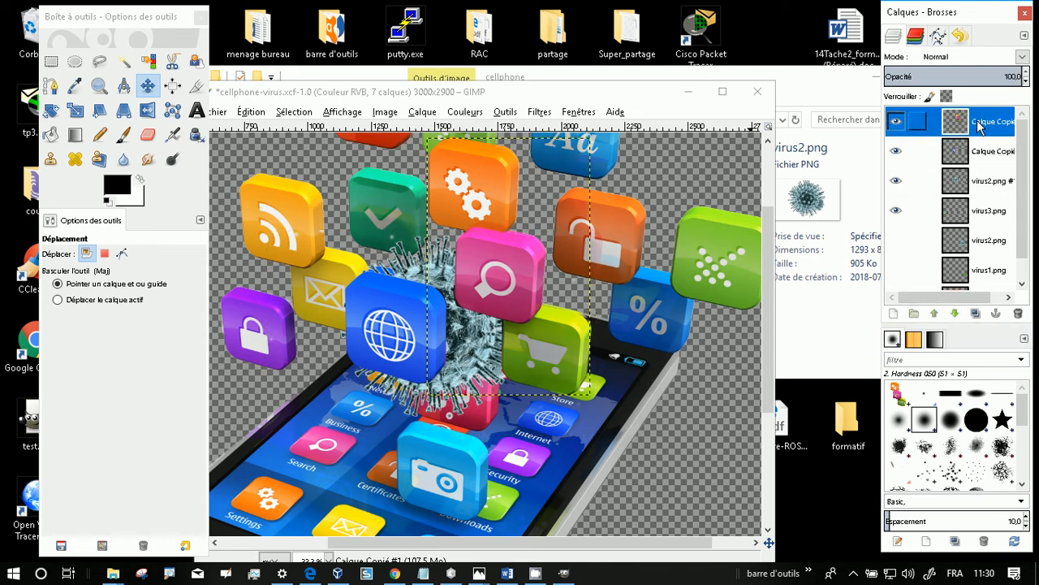
click(956, 314)
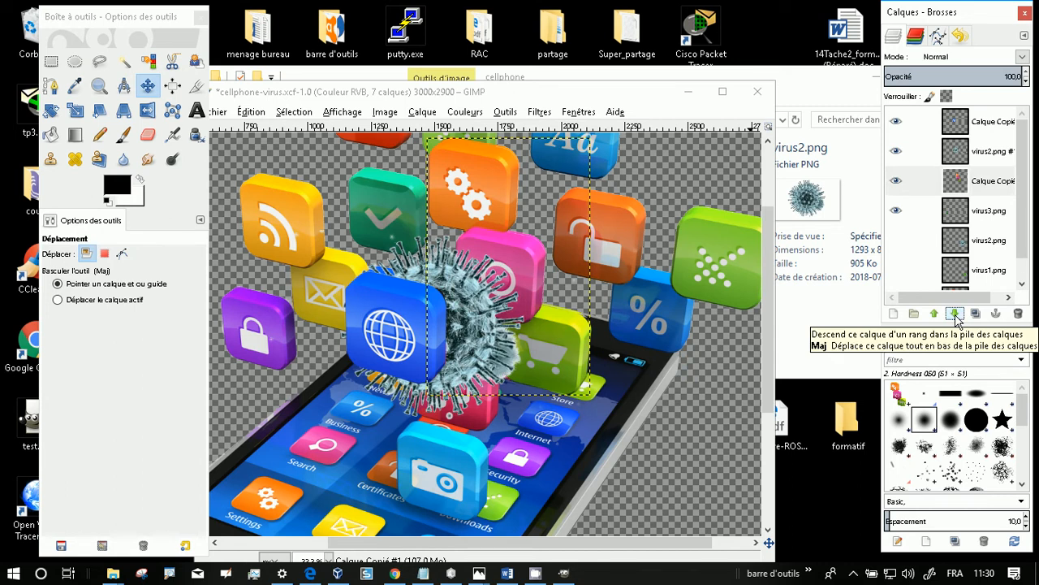
click(956, 314)
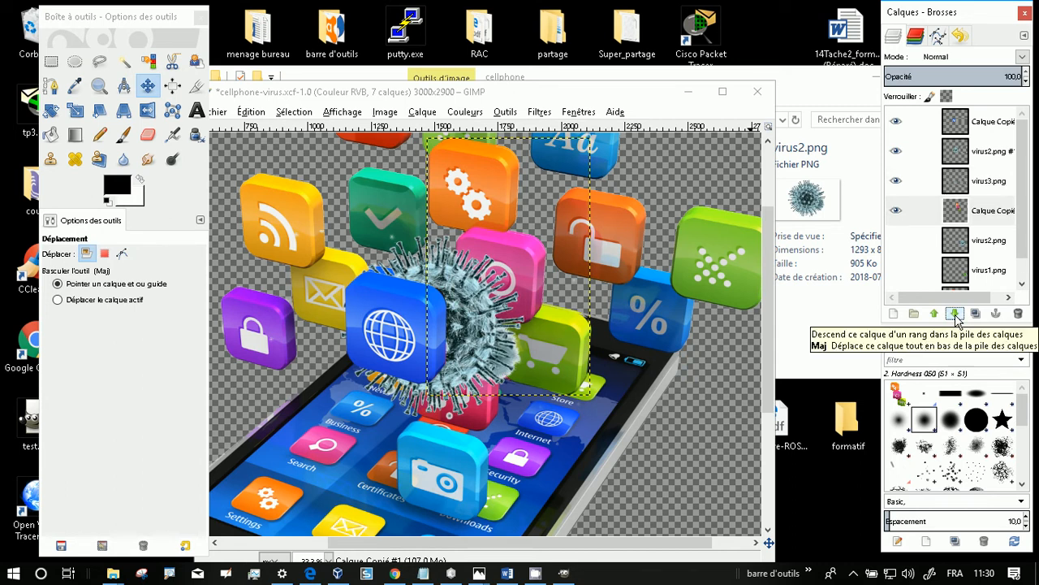
Step: Show the virus2 and virus1 layers, and move the green virus1 between the orange padlock and blue percent icons
click(991, 242)
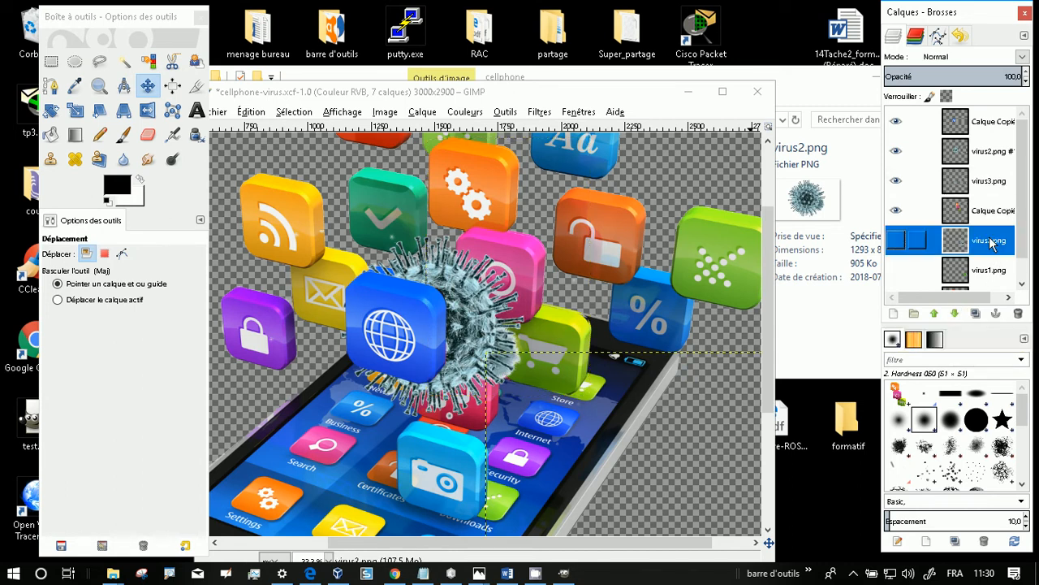
click(896, 240)
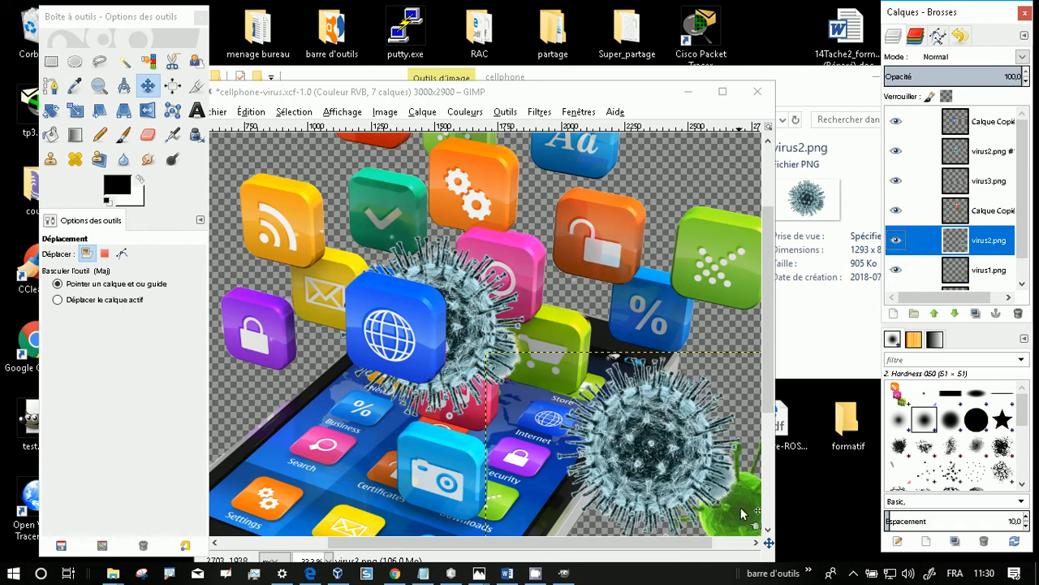
drag(743, 514, 591, 270)
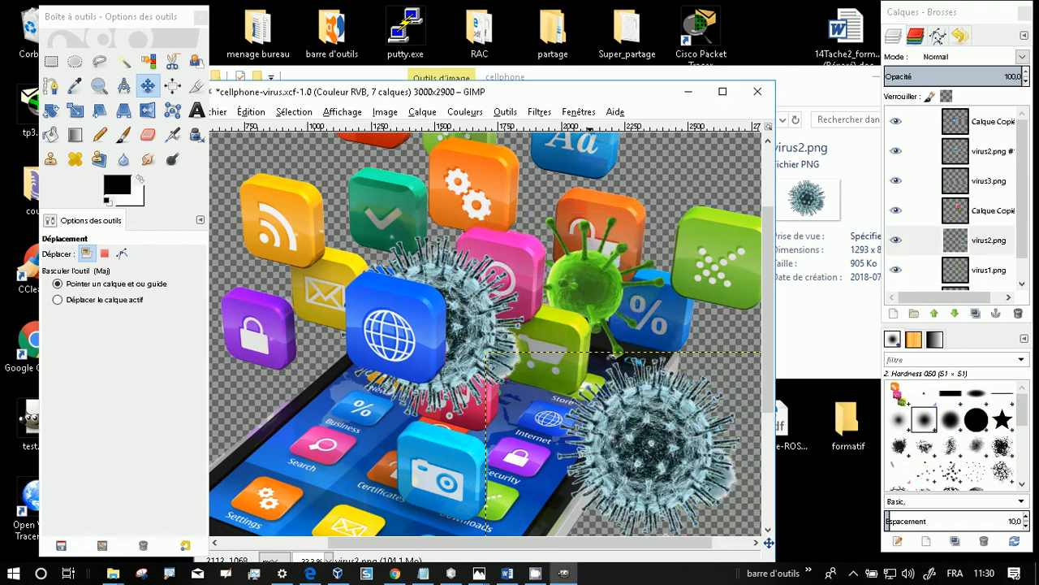
click(1027, 209)
click(980, 211)
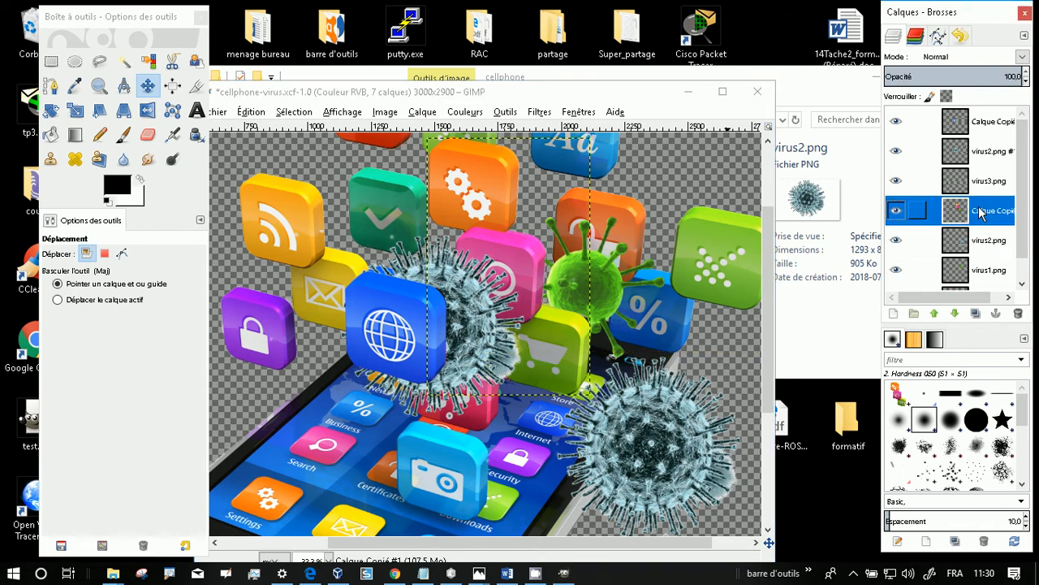
click(982, 271)
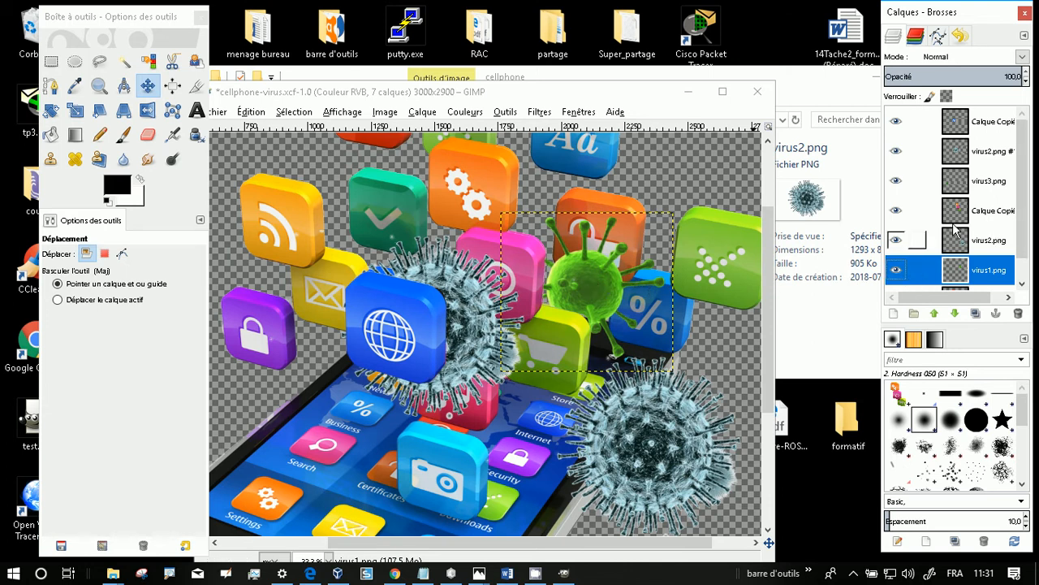
click(911, 236)
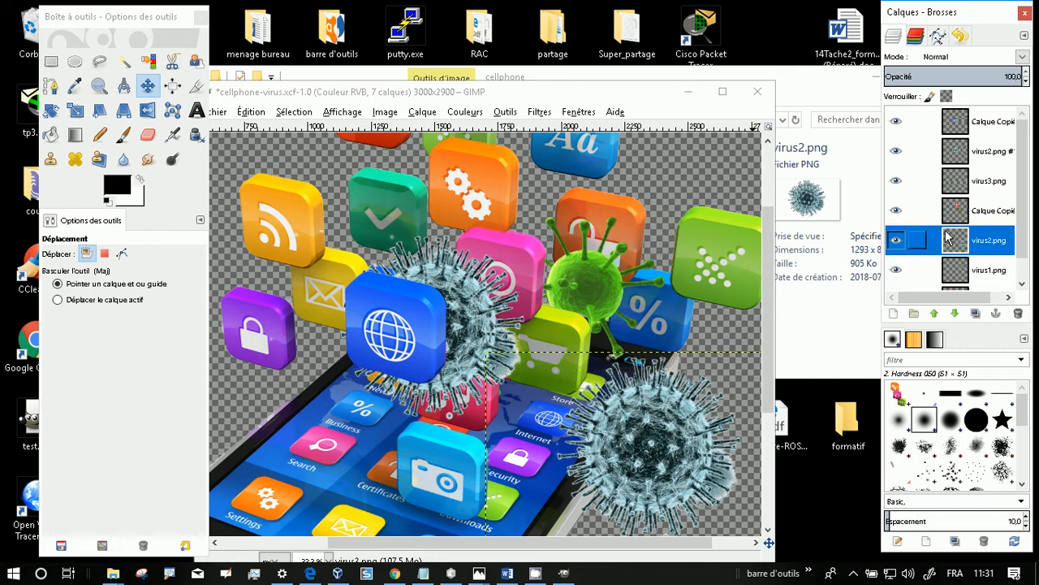
click(972, 211)
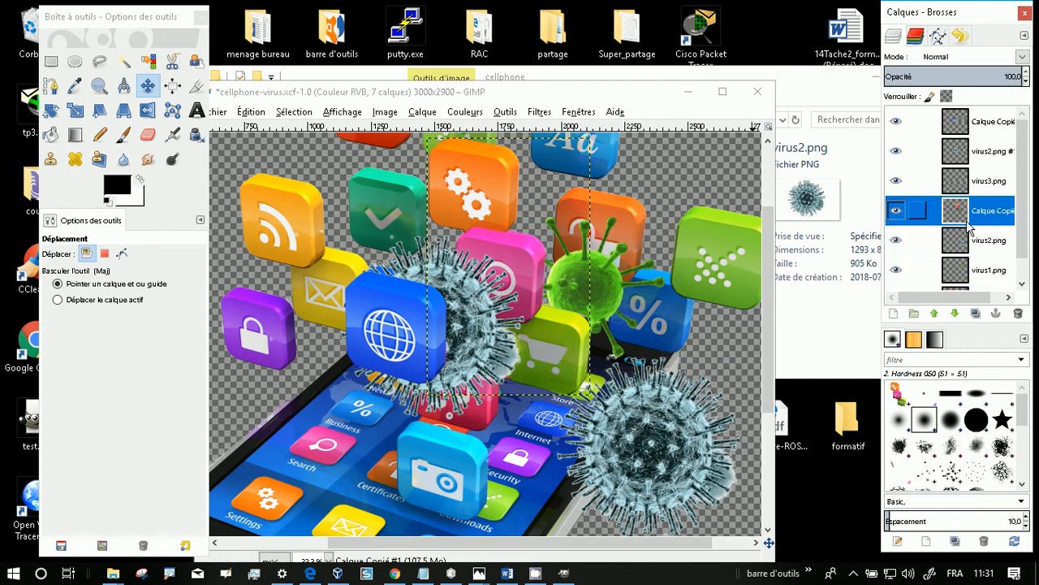
click(980, 275)
click(972, 211)
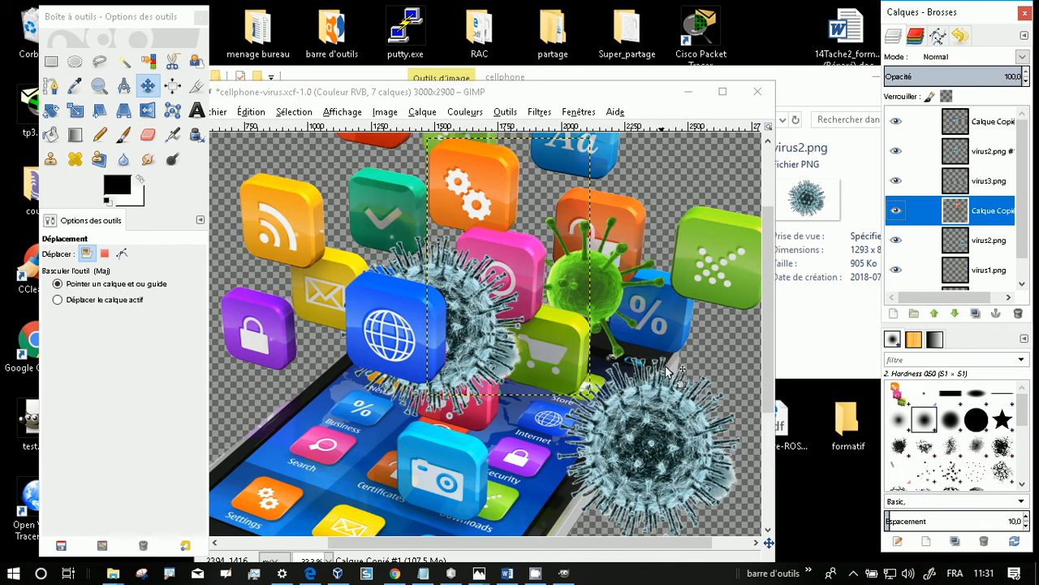
Step: Outline the large green dotted icon above the phone's right corner with a closed free selection
scroll(669, 373, down, 3)
scroll(702, 313, up, 3)
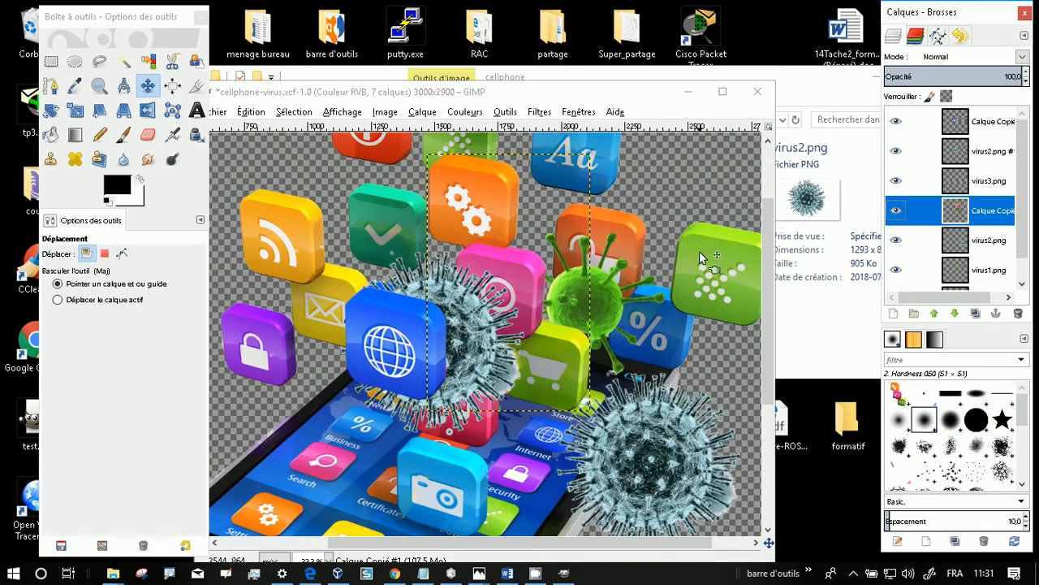
scroll(471, 542, right, 2)
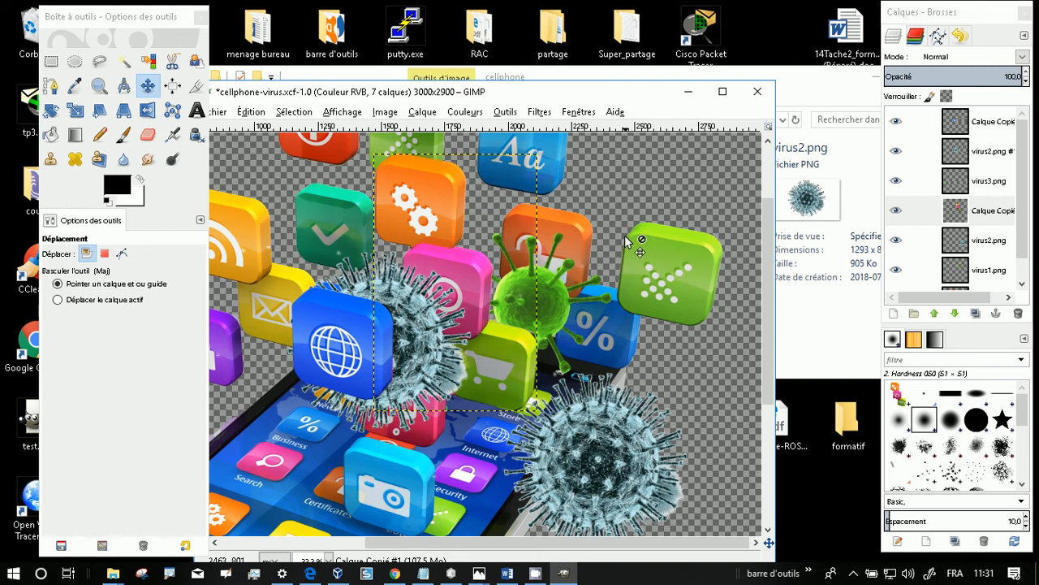
click(99, 61)
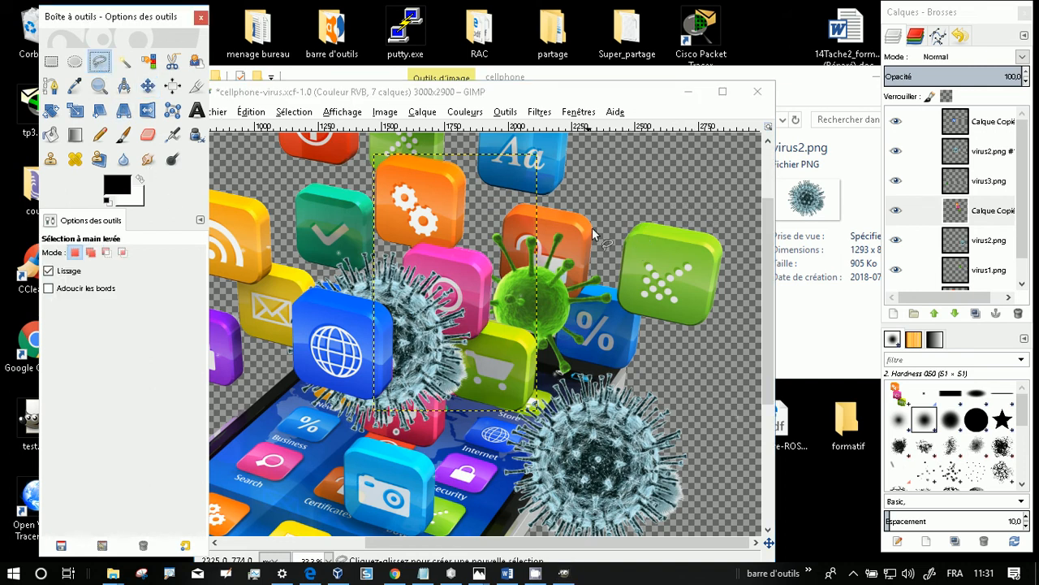
click(633, 225)
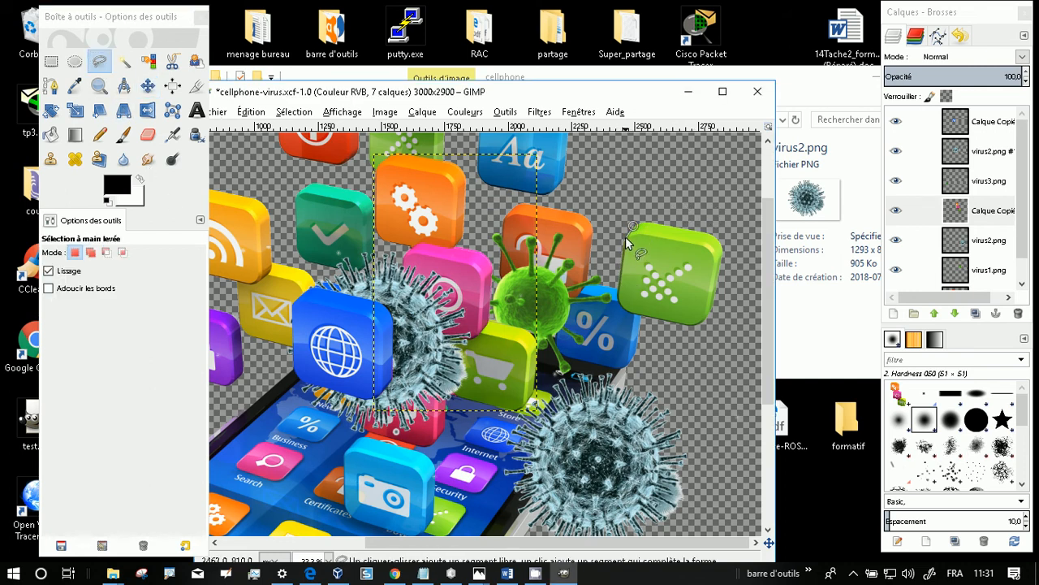
click(626, 310)
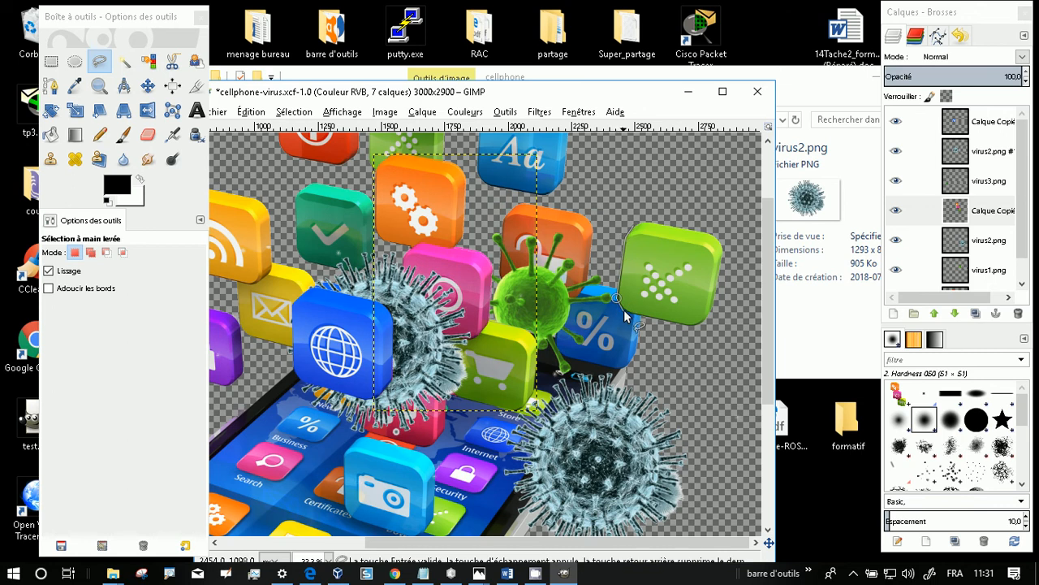
click(708, 317)
click(714, 298)
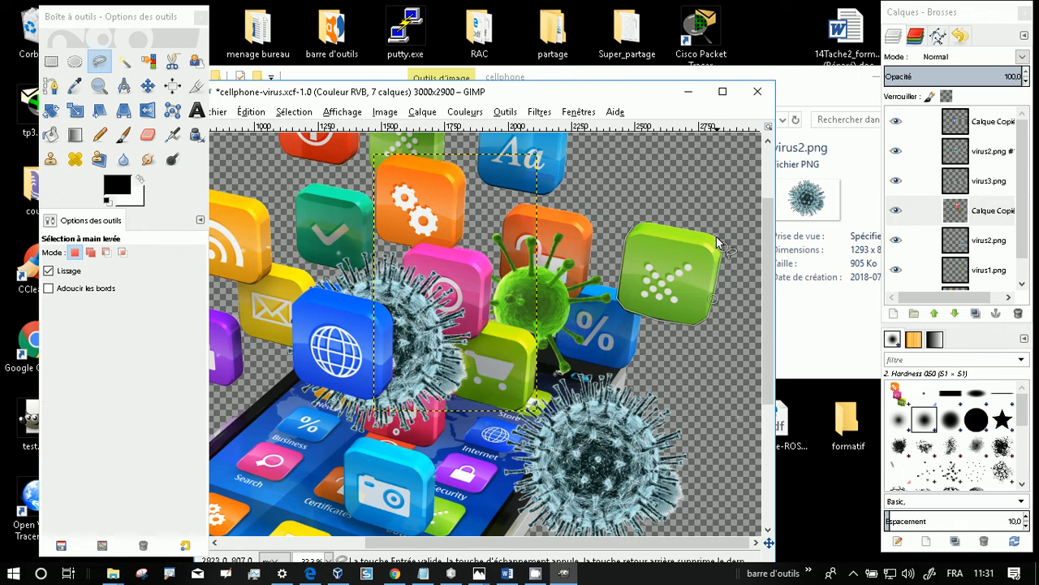
click(710, 230)
click(674, 233)
click(643, 219)
click(633, 228)
Step: Try to copy the selected green dotted icon from the copied-icons layer into a new layer, and undo the paste
key(ctrl+c)
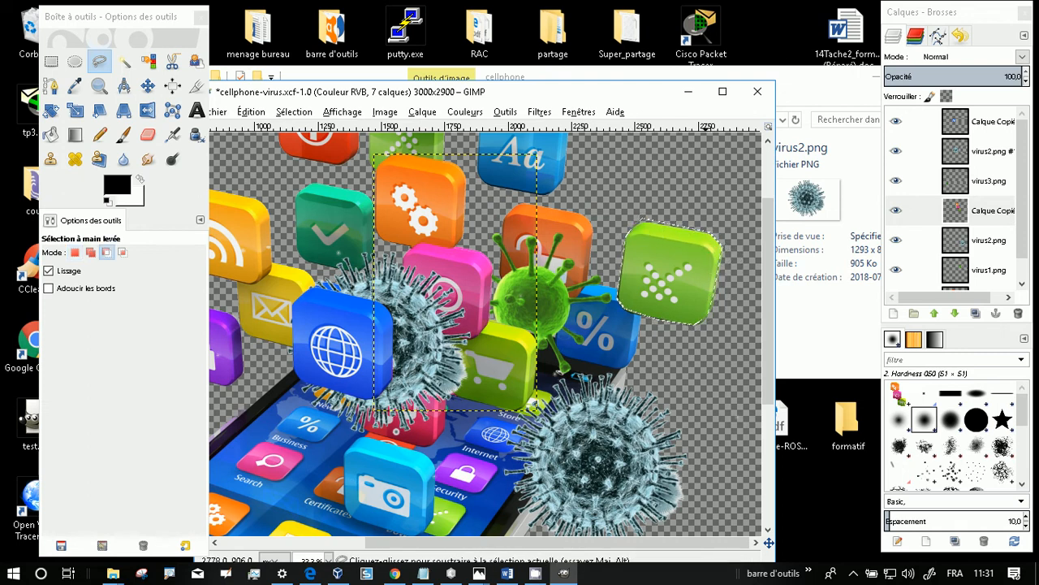
key(ctrl+v)
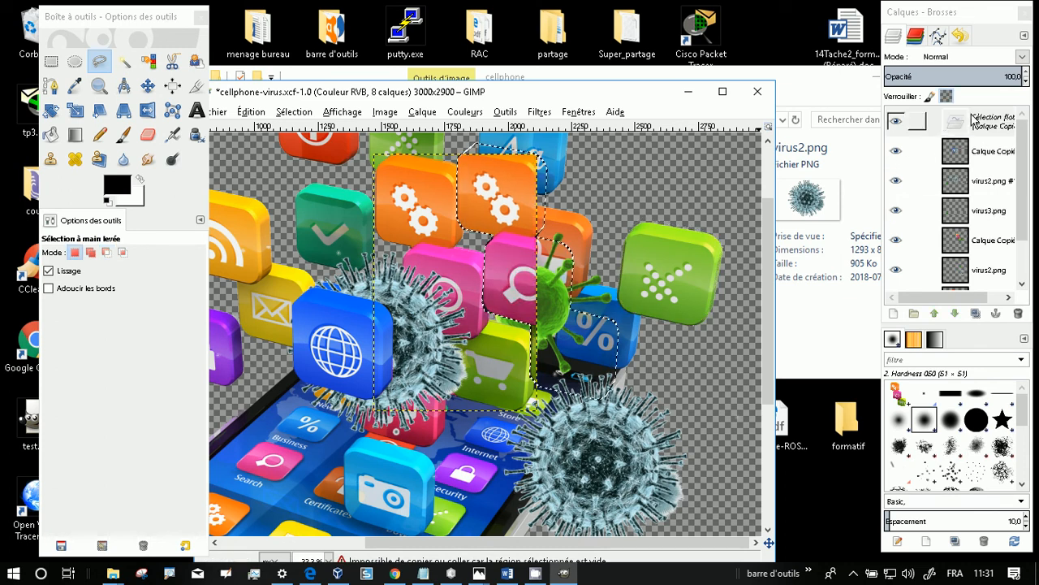
right_click(974, 122)
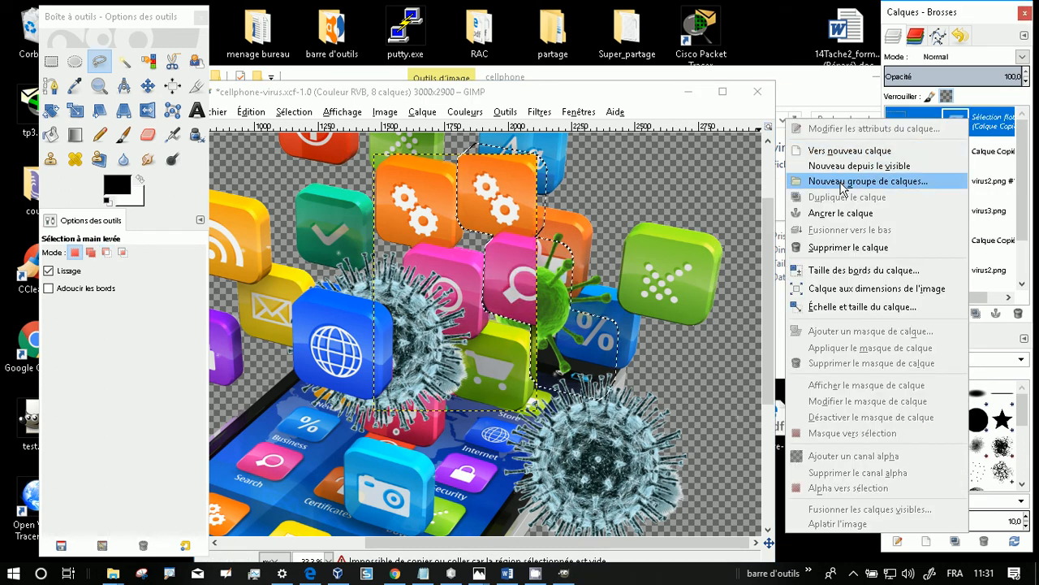
click(844, 152)
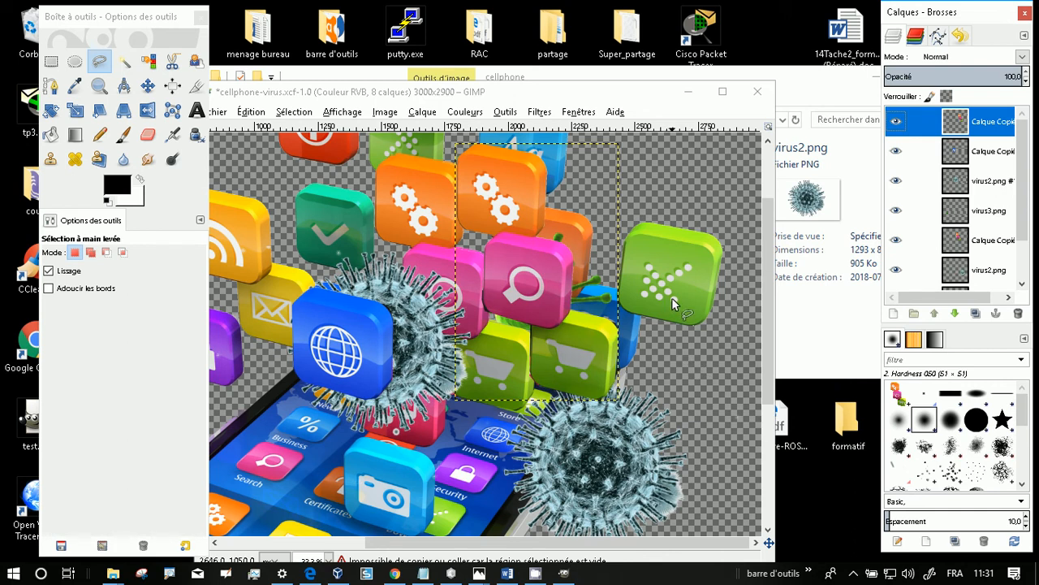
key(ctrl+z)
key(ctrl+z)
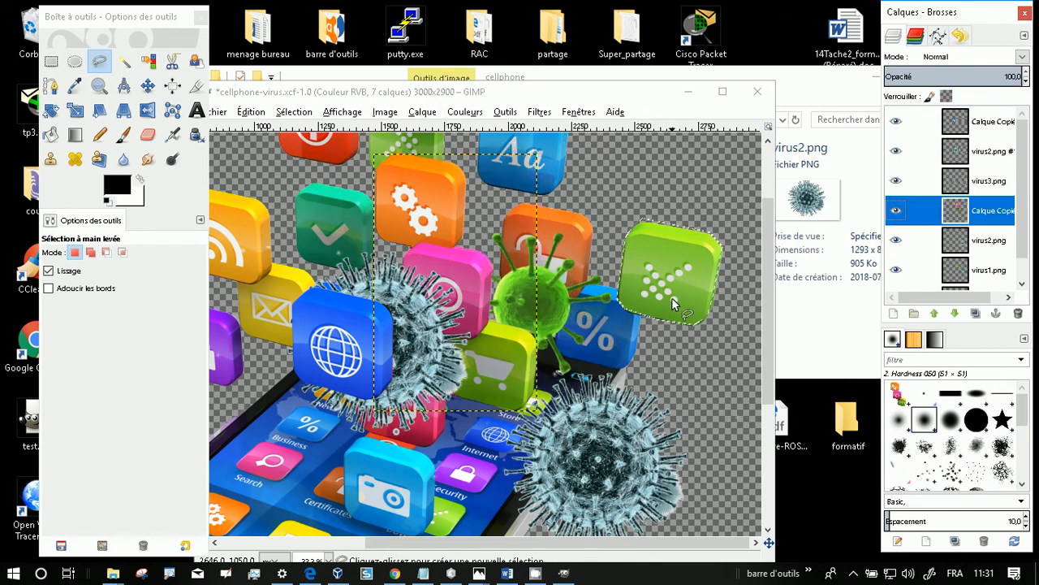
Step: Copy the selected green dotted icon from the cellphone.jpg layer and paste it as a floating selection, nudged over the original
scroll(974, 268, down, 1)
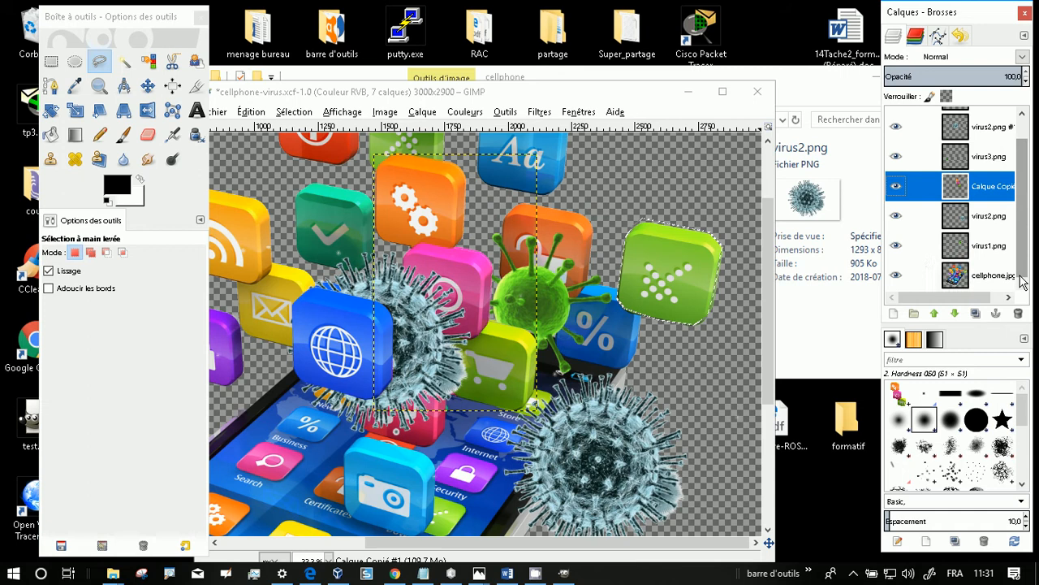
click(977, 277)
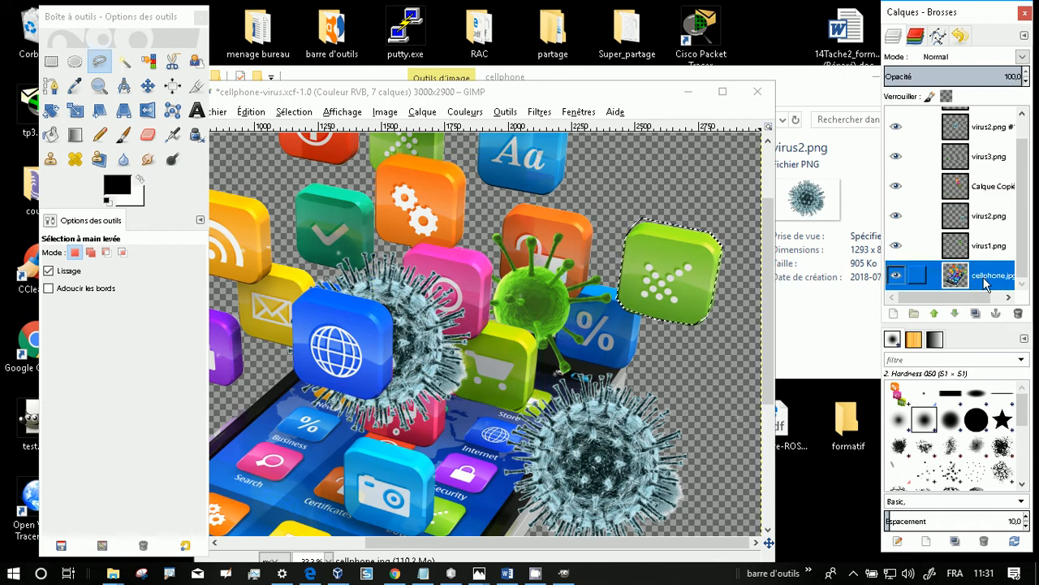
key(ctrl+c)
key(ctrl+v)
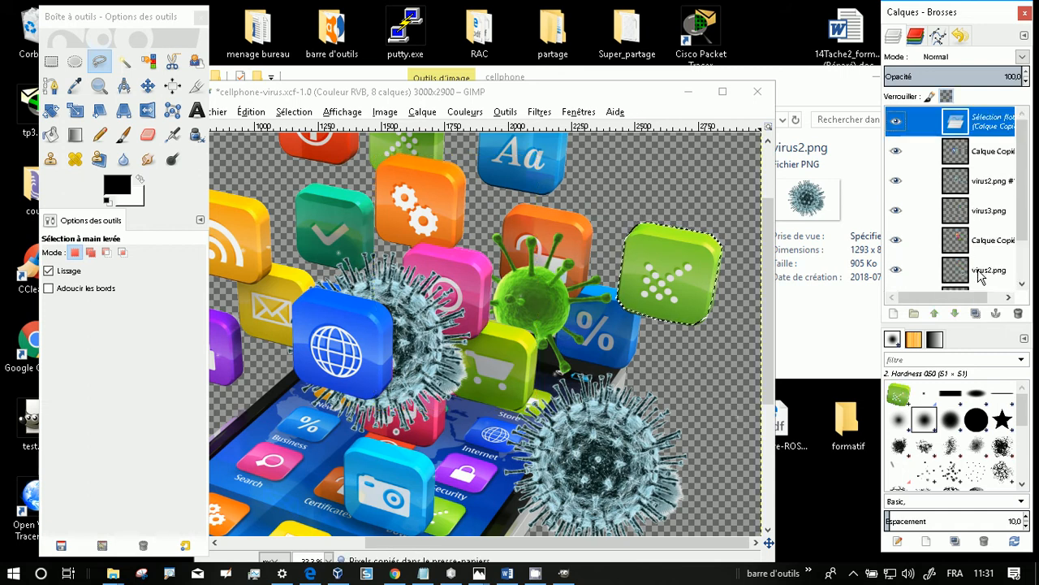
mouse_move(690, 272)
mouse_down()
mouse_move(671, 214)
mouse_move(692, 271)
mouse_up()
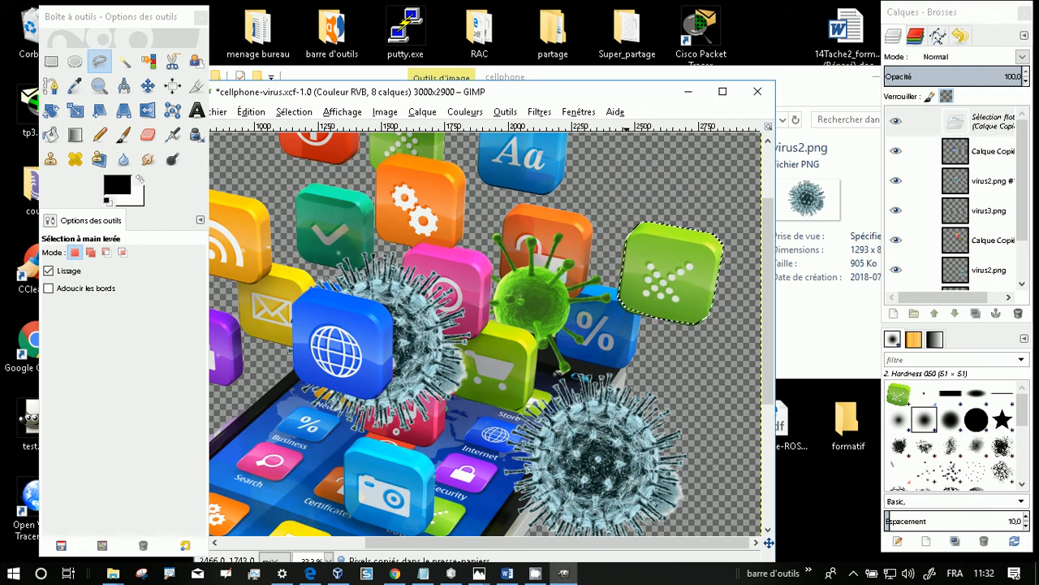
Step: Anchor the floating selection and move virus2 from the phone's right edge onto the green dotted icon
click(147, 85)
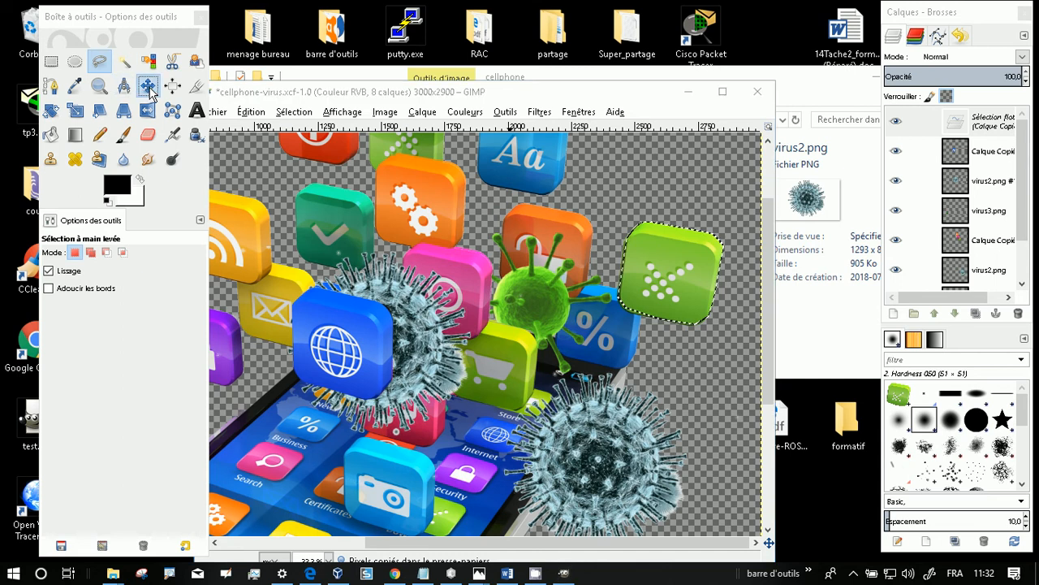
click(589, 310)
drag(592, 471, 627, 281)
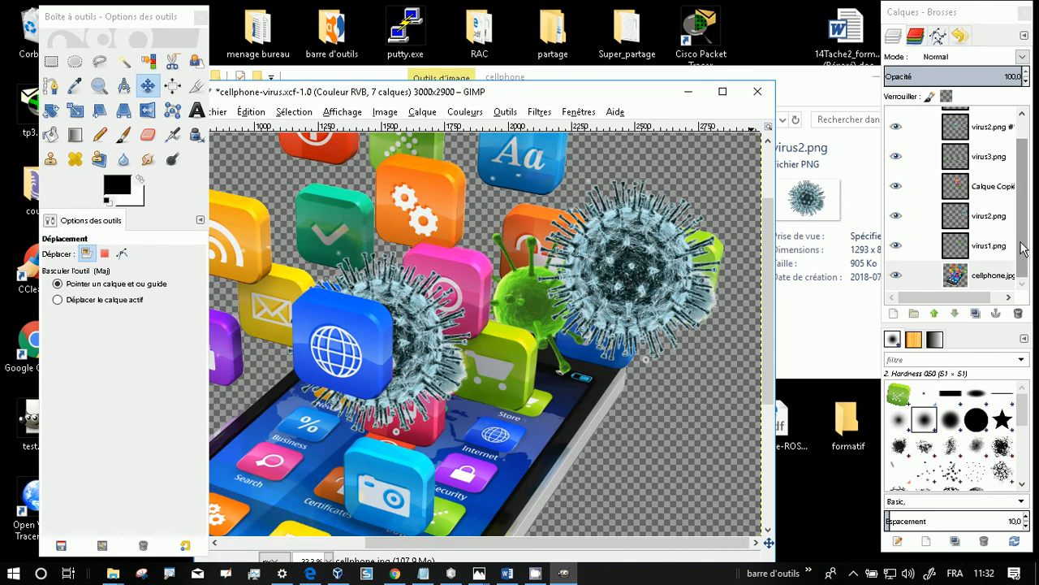
Step: Examine the layers in the stack one by one to see which part of the composition each one holds
click(990, 275)
scroll(990, 275, up, 1)
click(983, 123)
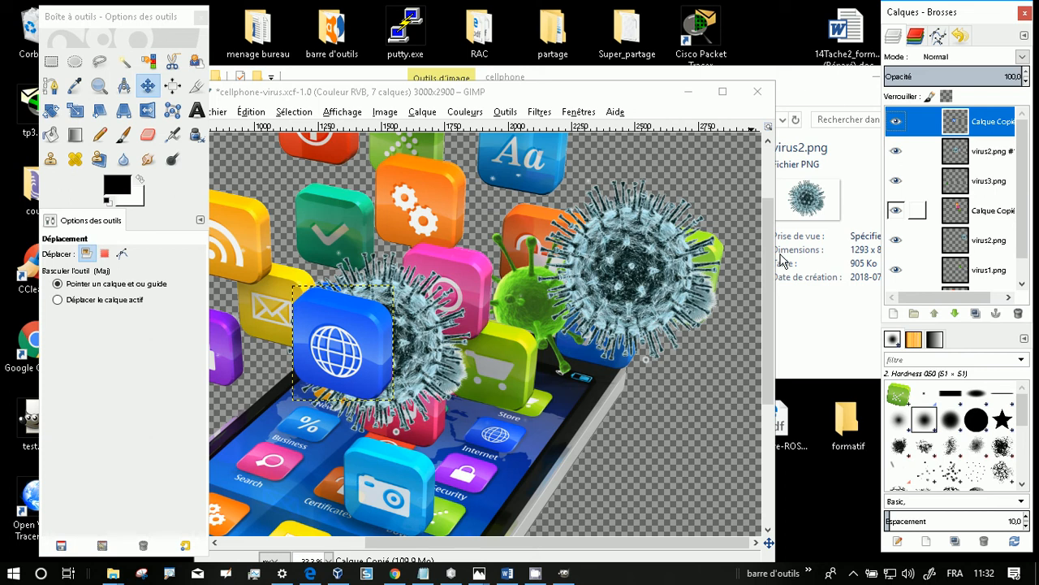
scroll(934, 195, down, 1)
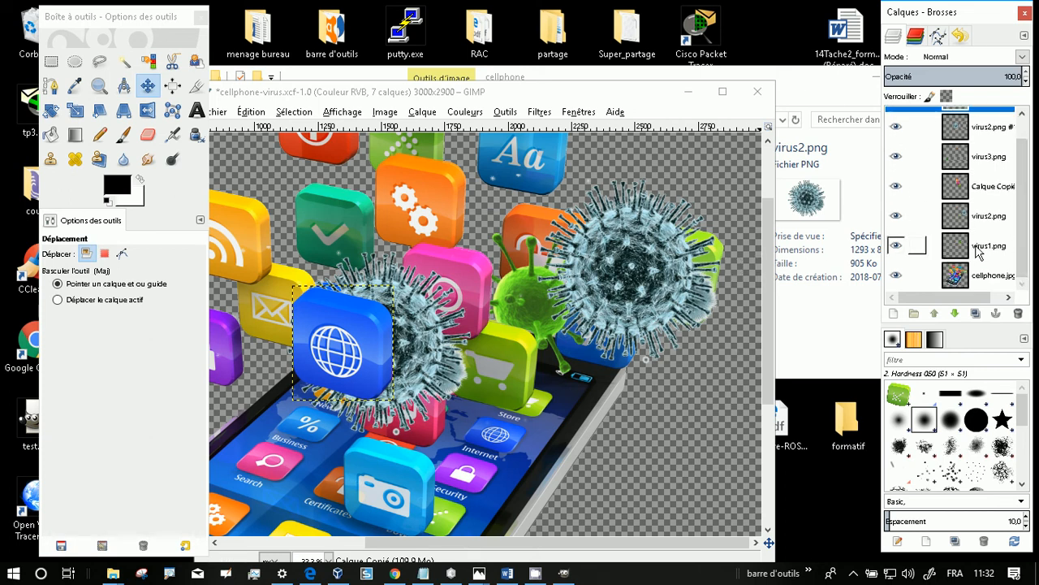
click(978, 252)
click(979, 216)
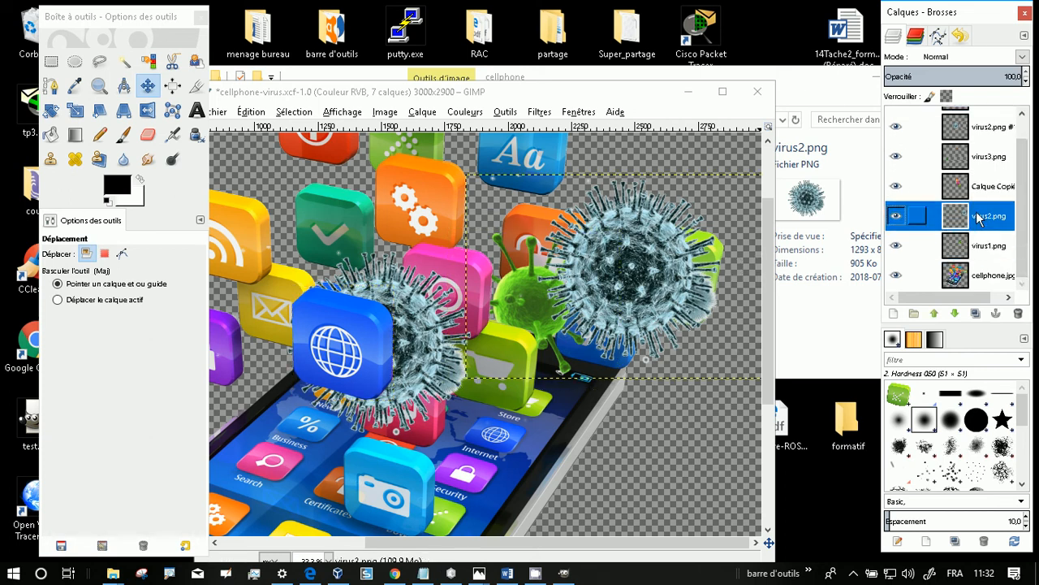
click(981, 188)
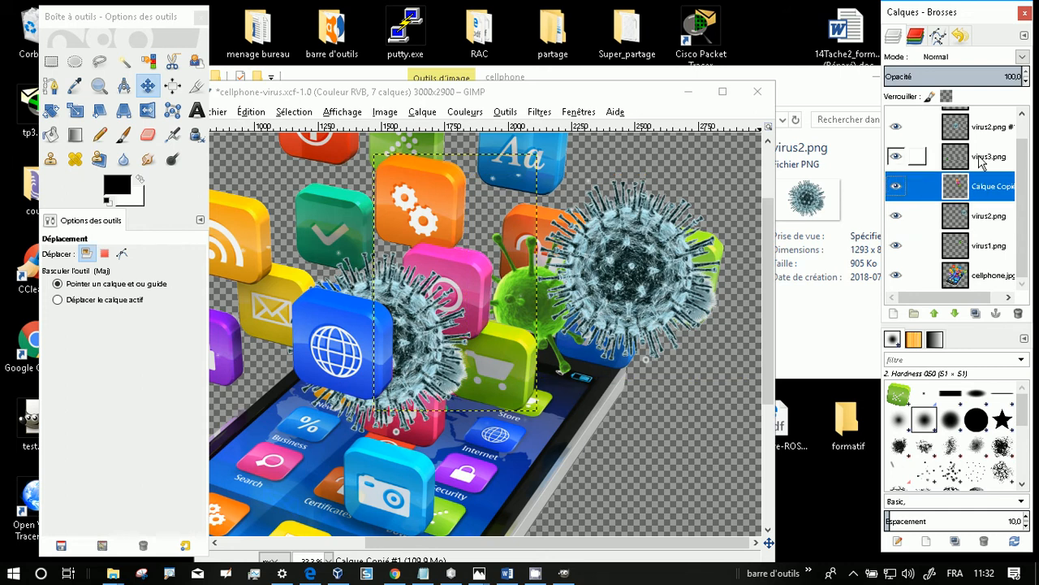
click(975, 159)
click(971, 139)
scroll(969, 133, up, 1)
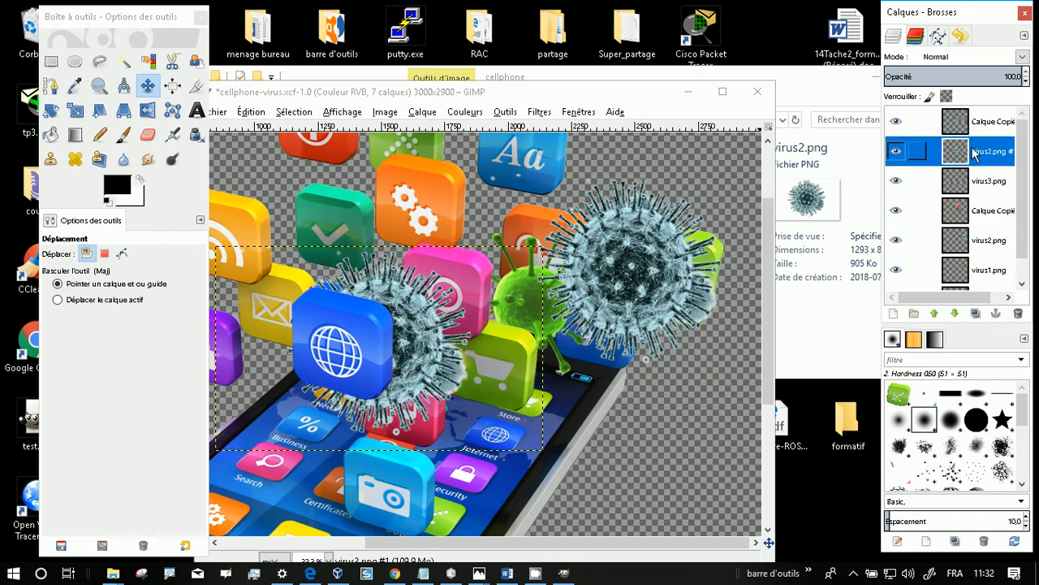
click(980, 123)
scroll(985, 150, down, 1)
Step: Make the cellphone.jpg layer active and hide the virus2.png layer that covers the green dotted icon
click(985, 276)
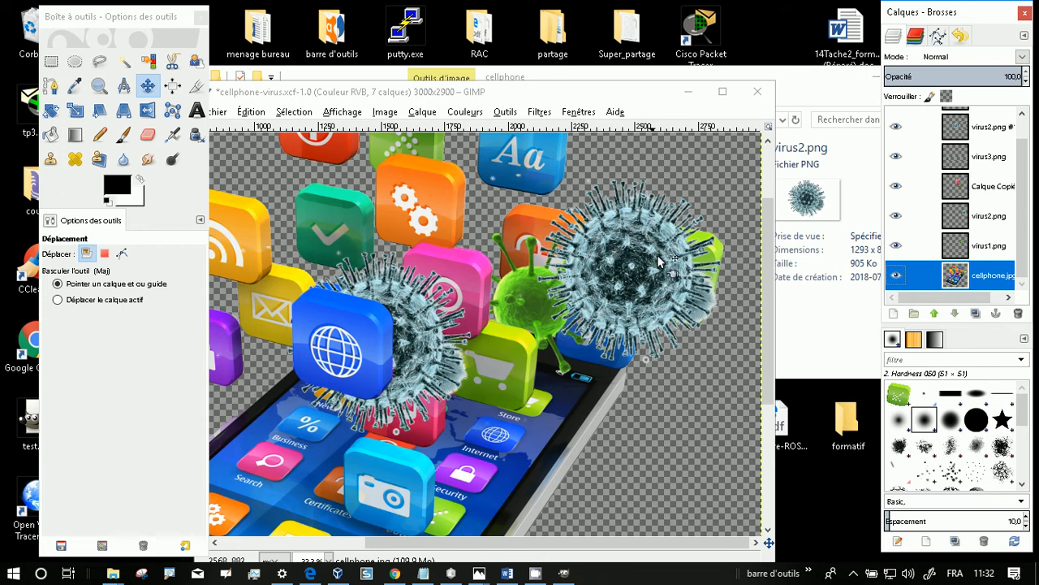
click(897, 246)
click(897, 246)
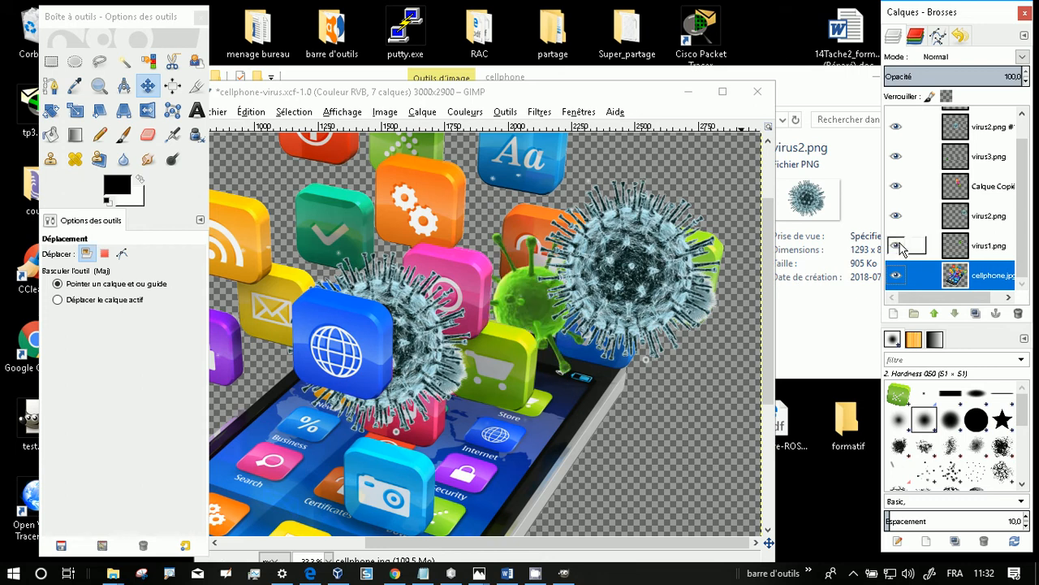
click(896, 217)
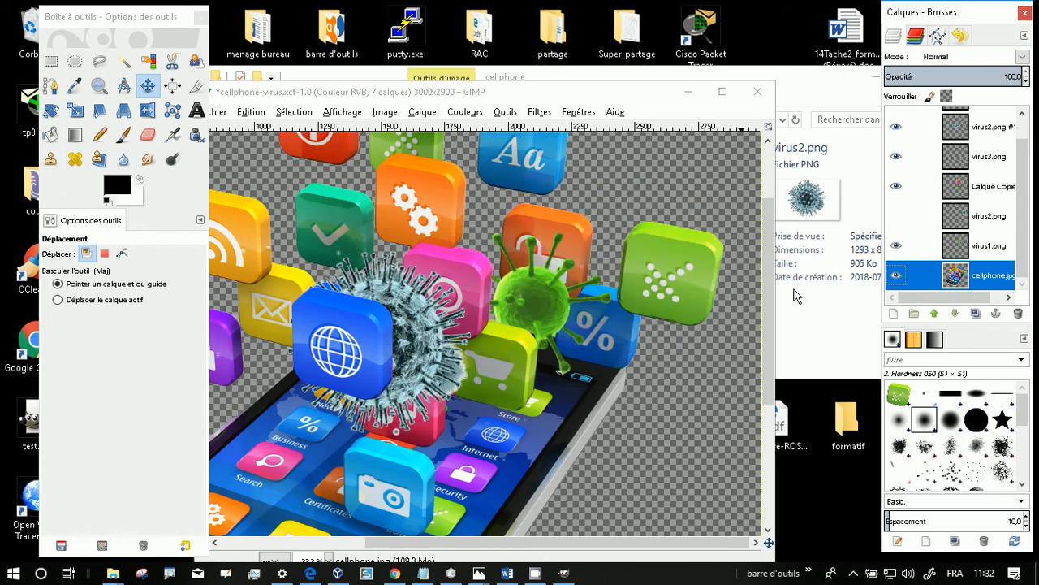
Step: Outline the large green dotted icon above the phone's right corner with a closed free selection
click(97, 62)
click(645, 218)
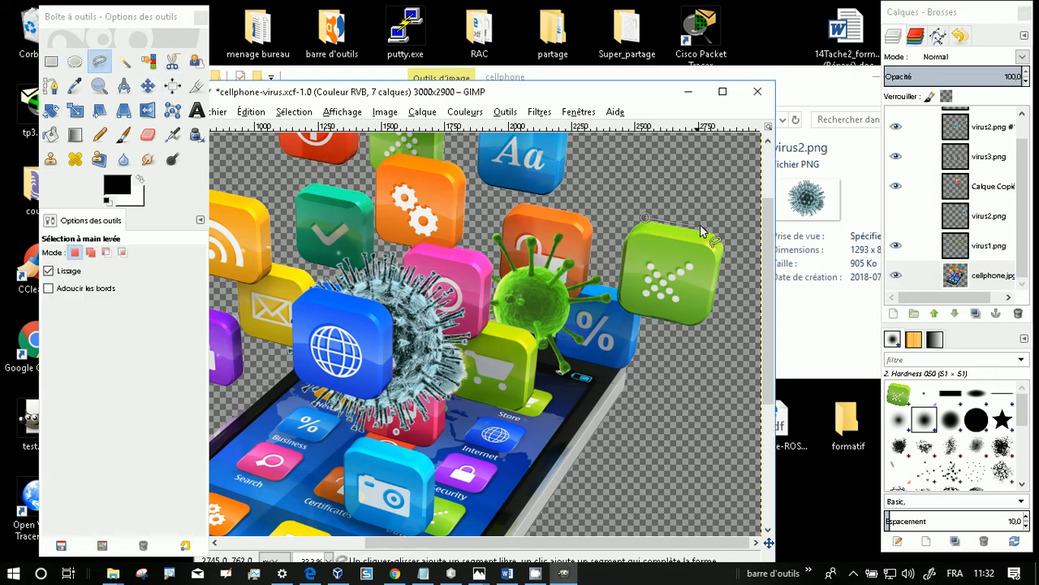
click(720, 242)
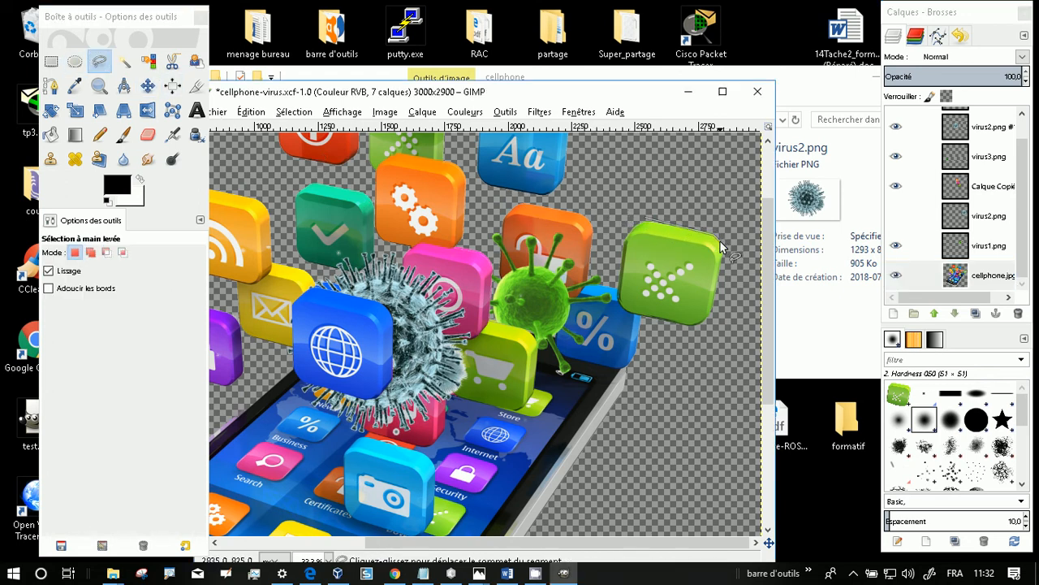
click(724, 252)
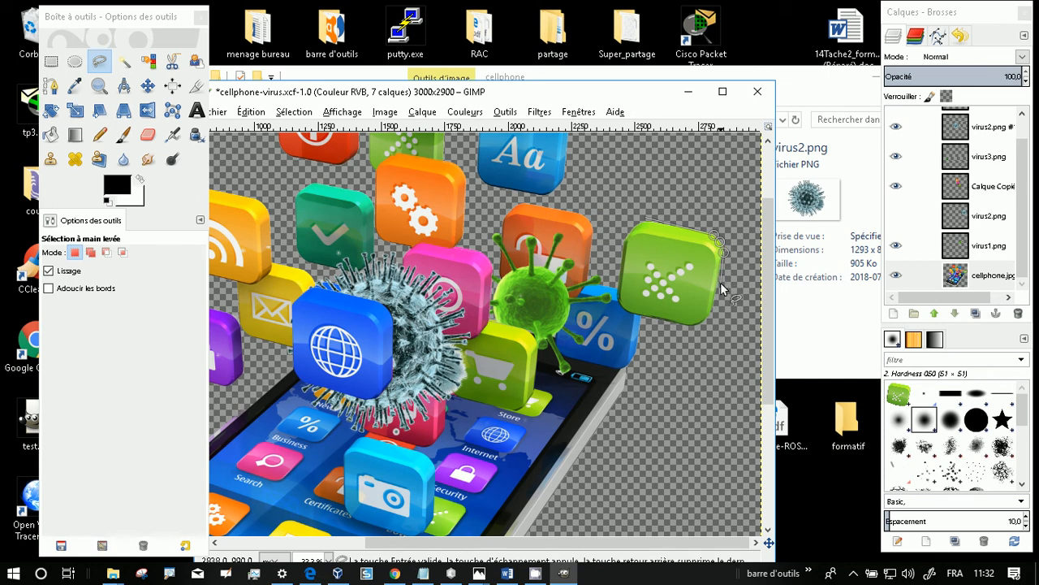
click(717, 281)
click(708, 320)
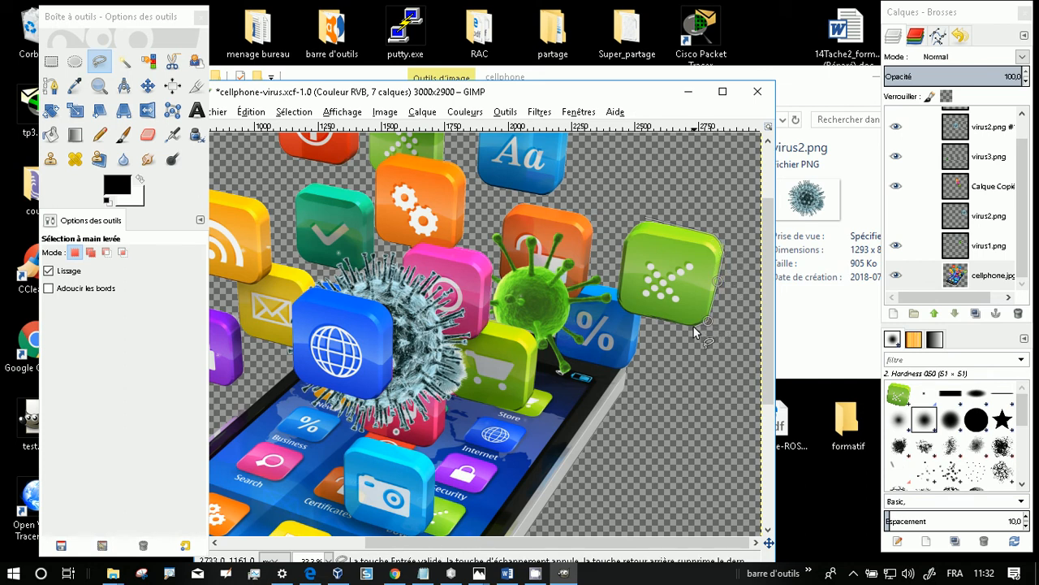
click(692, 326)
click(663, 319)
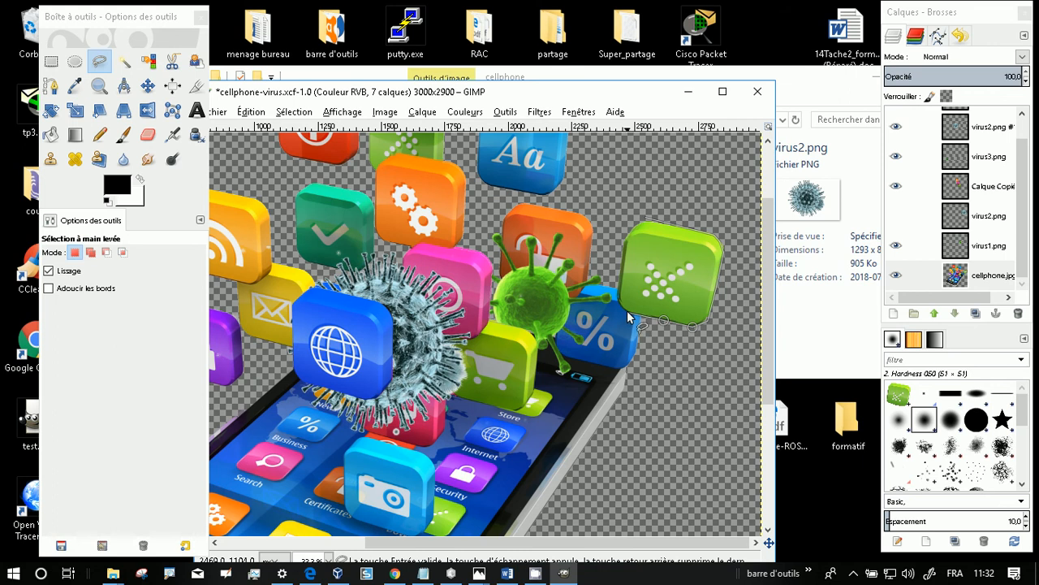
click(615, 300)
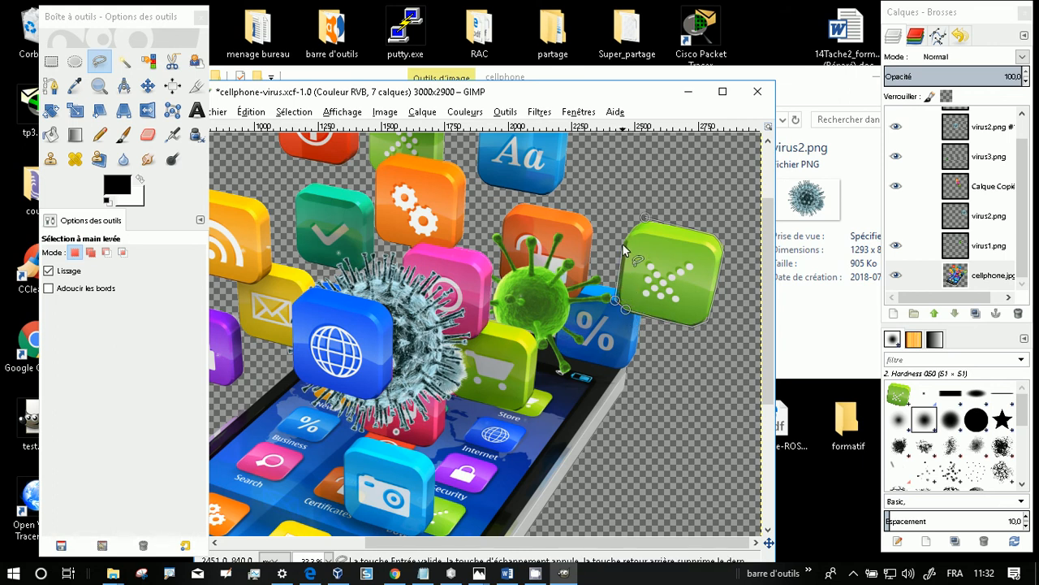
click(642, 217)
key(Return)
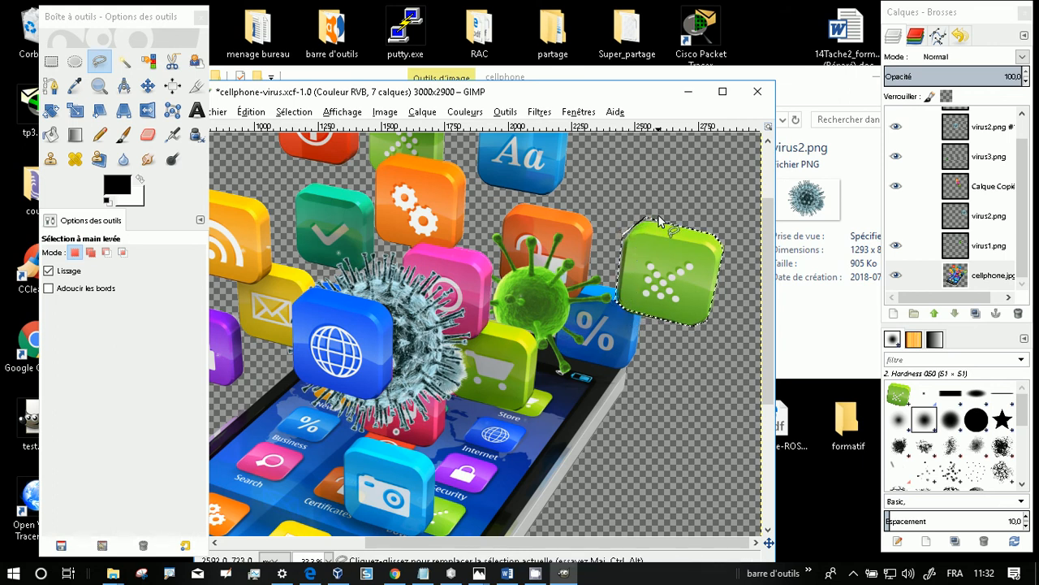
Step: Copy the selected green dotted icon from the cellphone.jpg layer and turn the pasted floating selection into a new layer
key(ctrl+c)
key(ctrl+v)
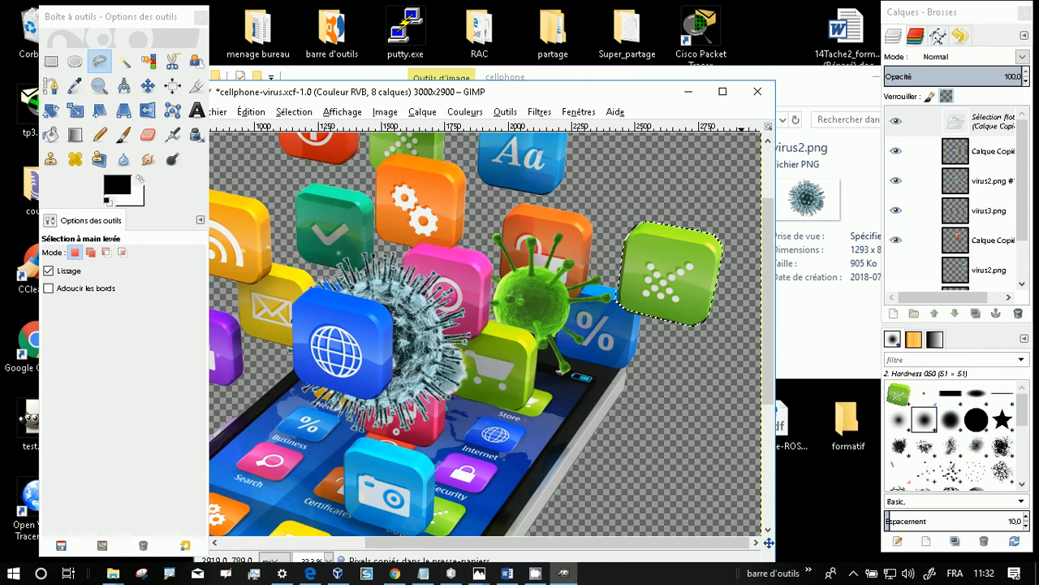
right_click(960, 127)
click(898, 165)
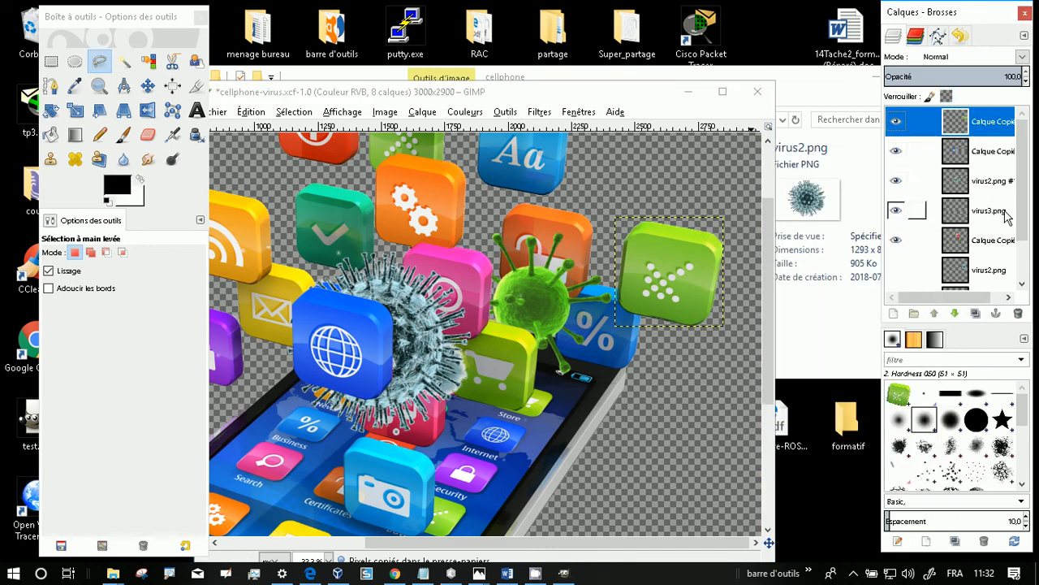
Step: Lower the new green dotted icon layer in the stack to between virus2.png and virus1.png
drag(994, 128, 978, 272)
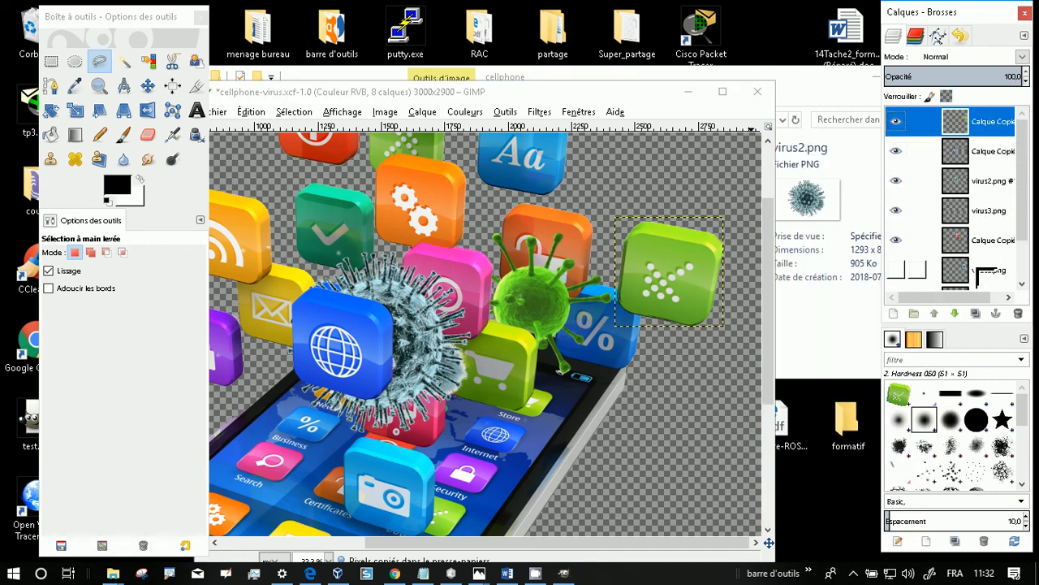
drag(1027, 187, 1025, 196)
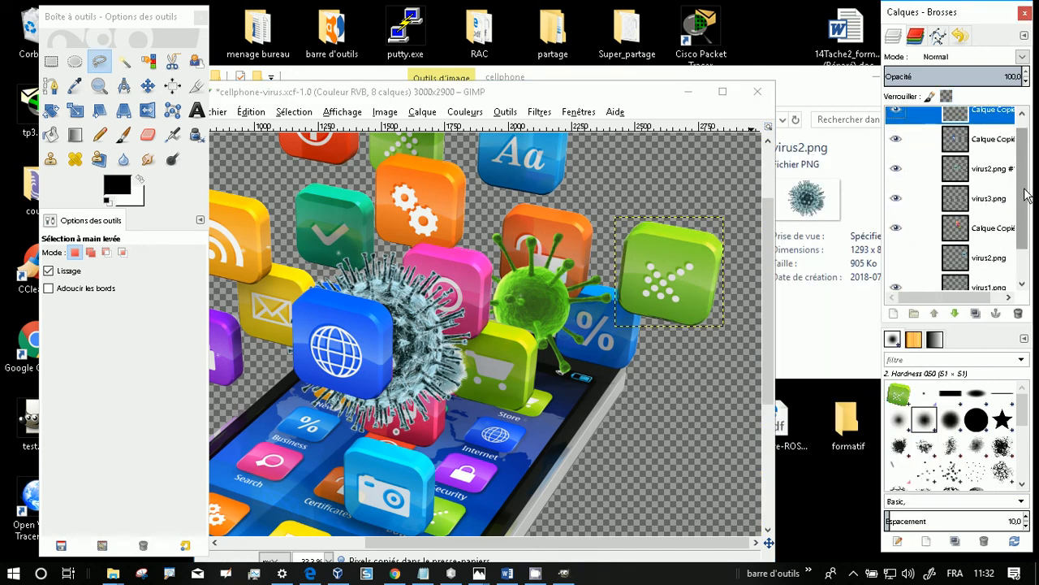
click(956, 314)
click(956, 314)
click(956, 315)
click(956, 314)
click(955, 314)
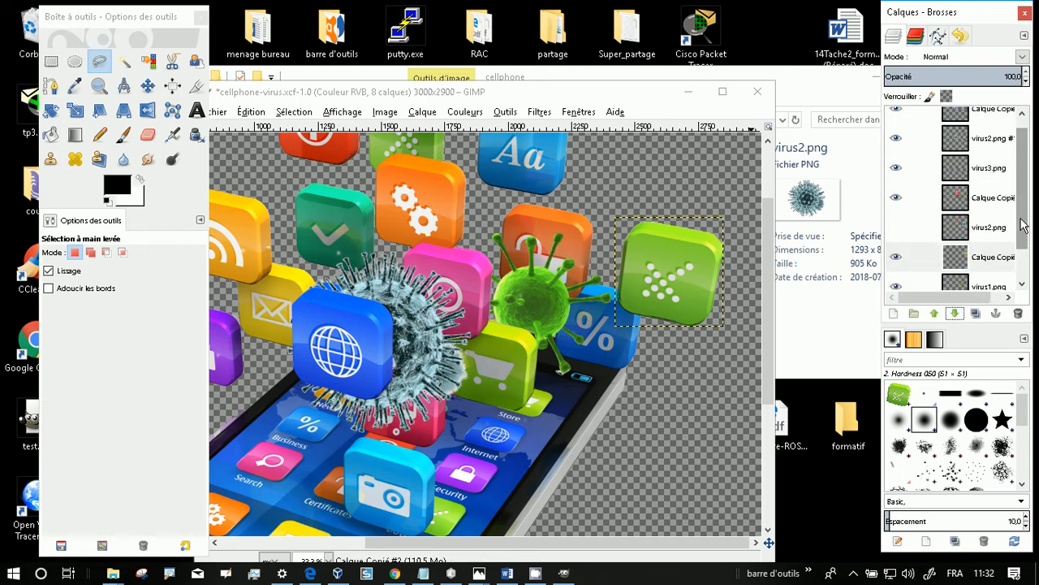
Step: Show the virus2.png layer again and raise the copied green dotted icon layer one level, directly above it
scroll(901, 243, down, 1)
click(897, 186)
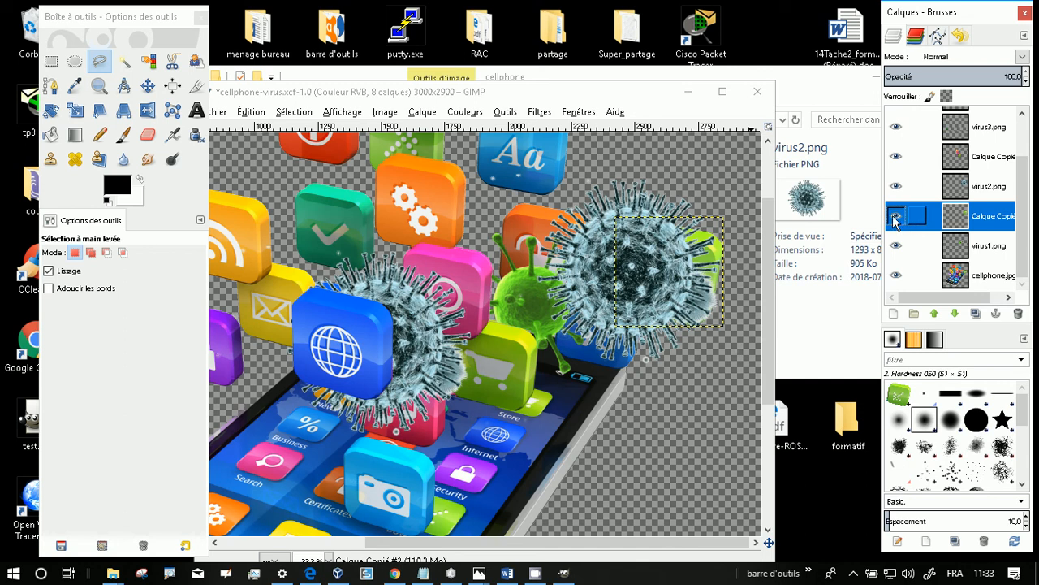
click(979, 188)
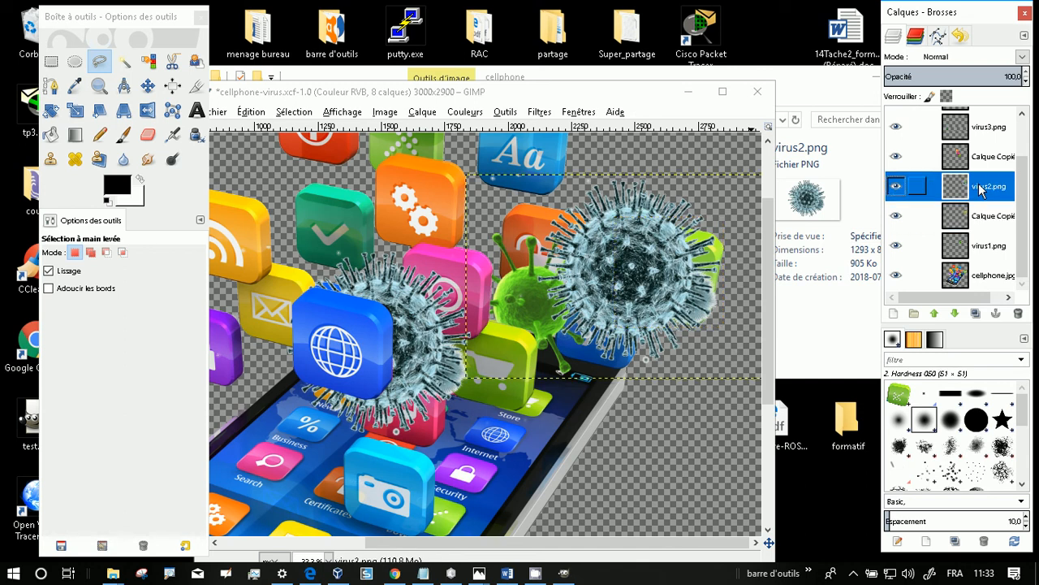
click(986, 218)
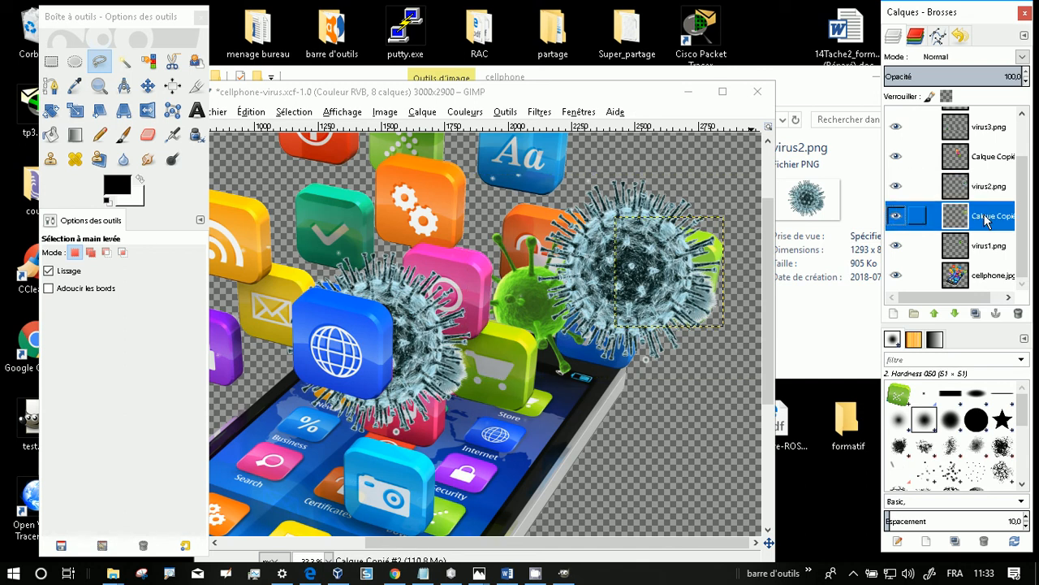
click(936, 313)
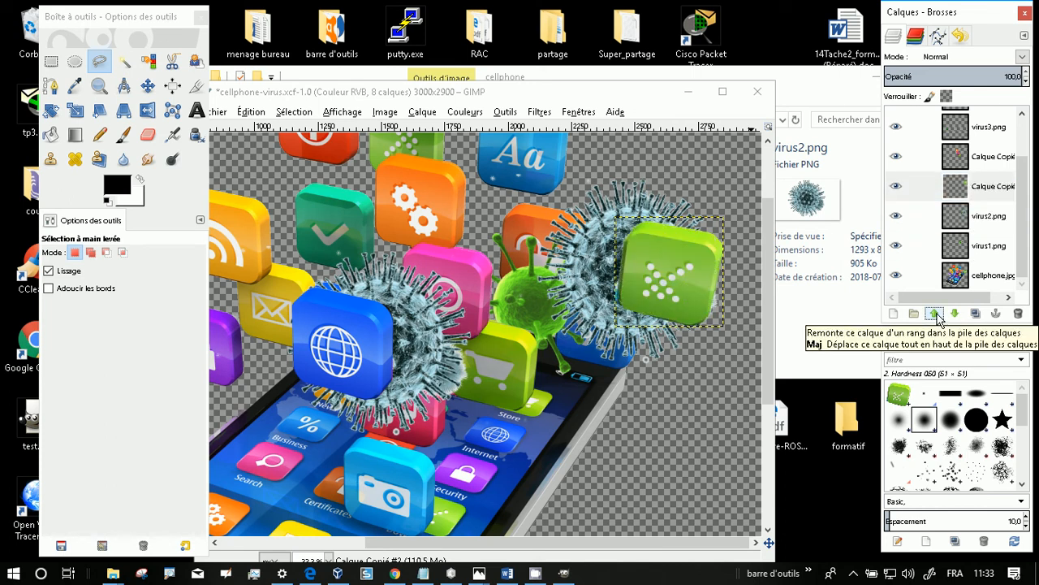
Step: Move the small green virus3 from beside the phone's lower left edge onto the orange gears icon
scroll(649, 290, down, 3)
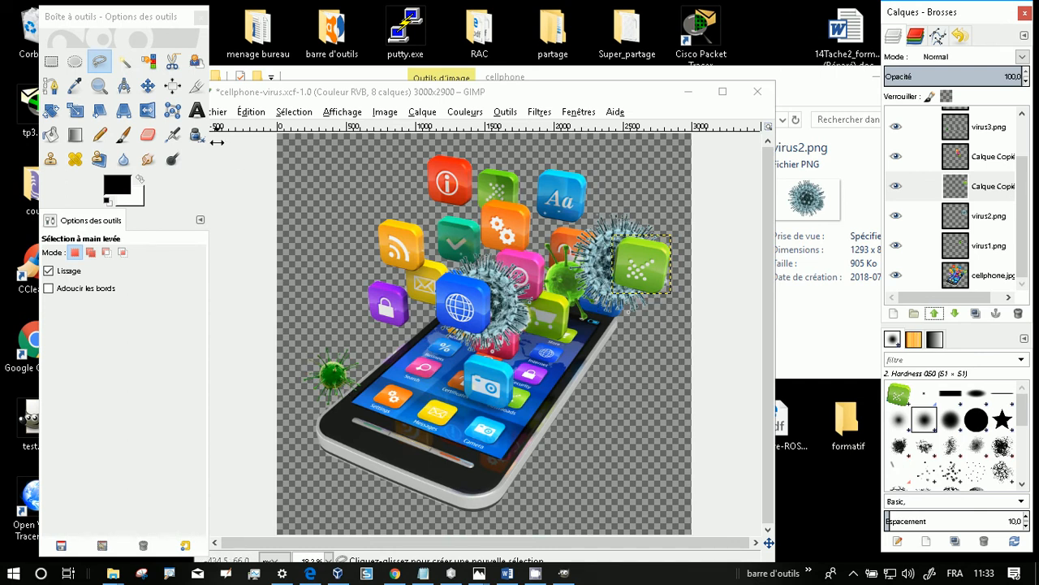
key(m)
click(329, 376)
drag(329, 376, 500, 215)
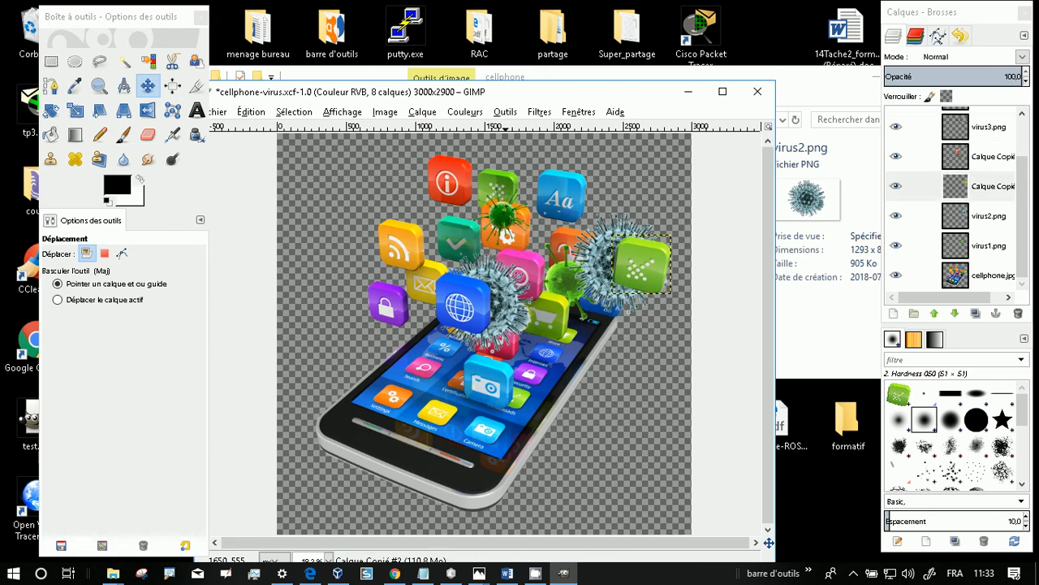
Step: Scale the virus3.png layer up to about 864 × 765 px with the Scale tool
click(965, 131)
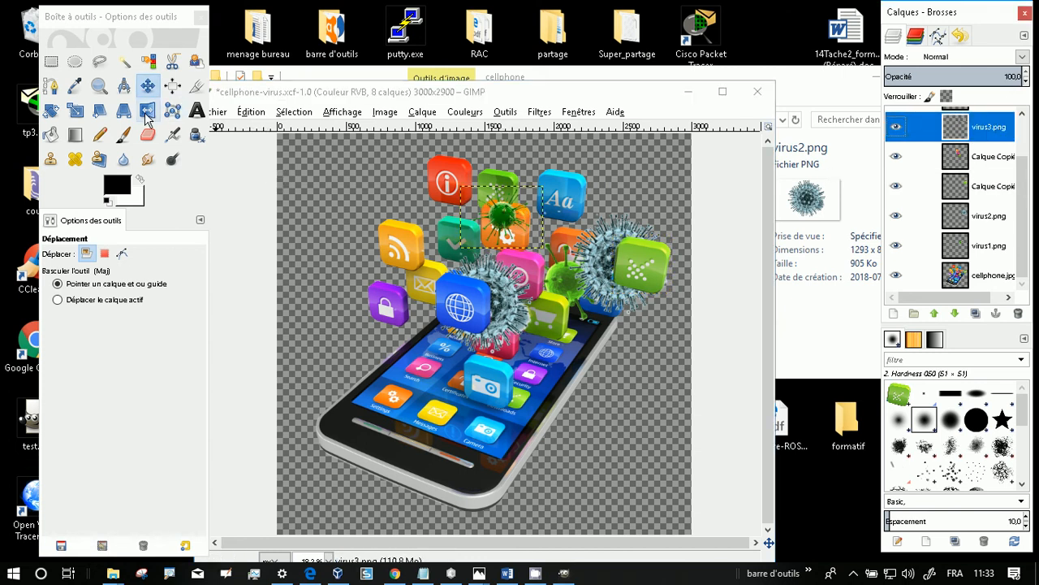
click(74, 111)
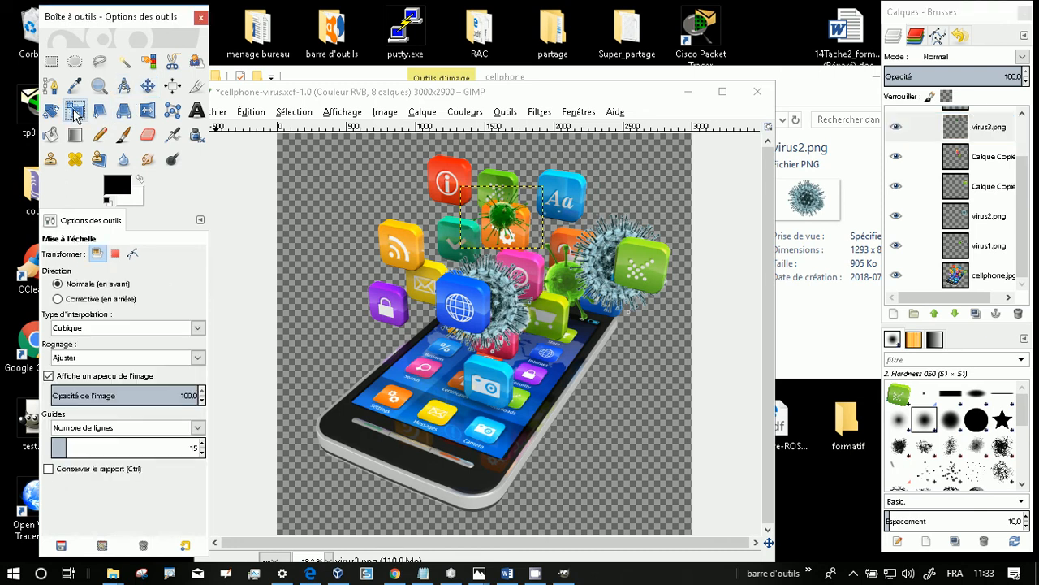
click(509, 233)
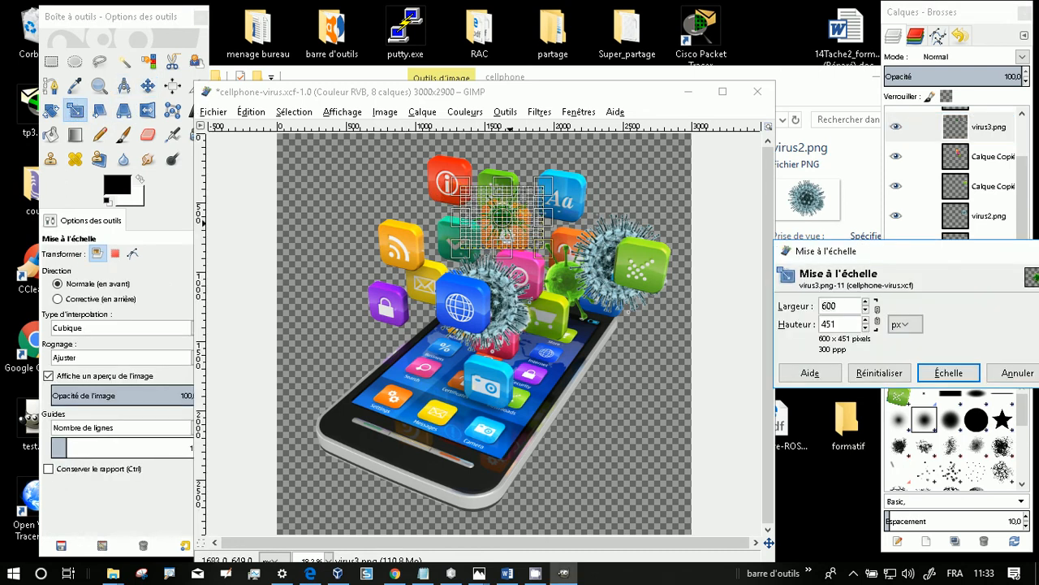
drag(532, 245, 566, 289)
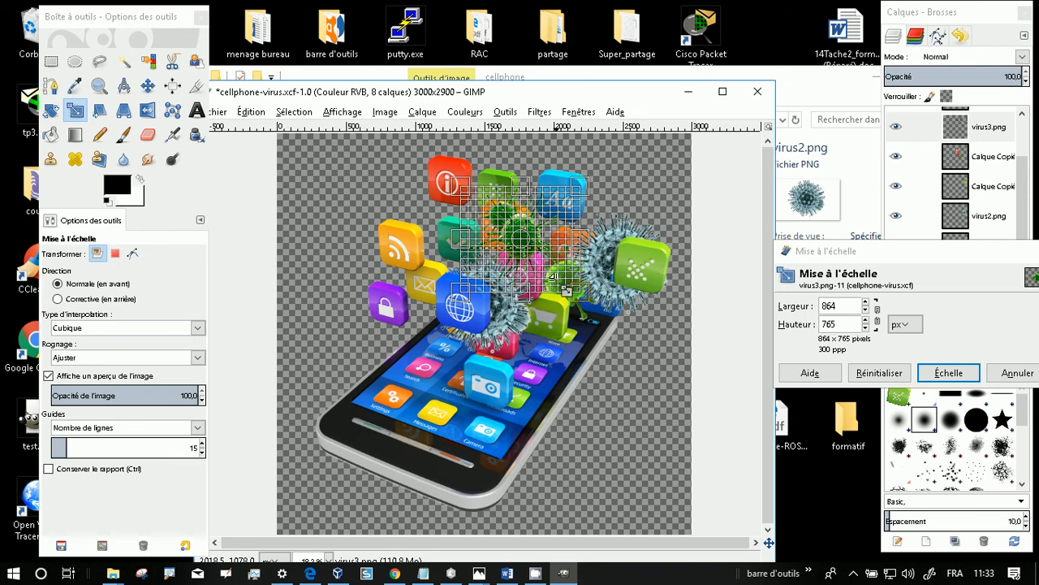
click(945, 373)
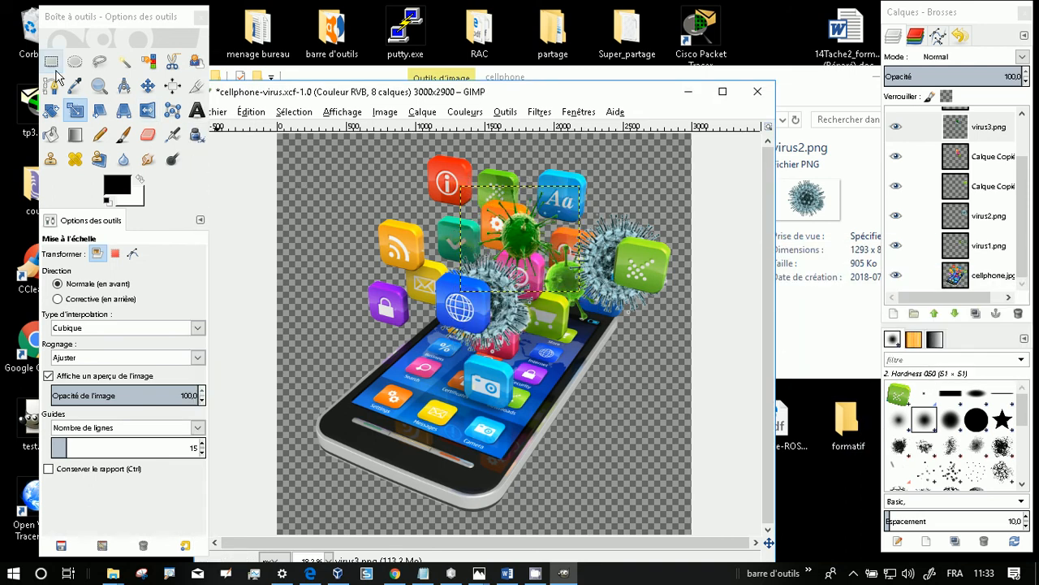
Step: Draw a text box about 495 px wide at the phone's left side, and undo the last scaling of virus3
click(51, 114)
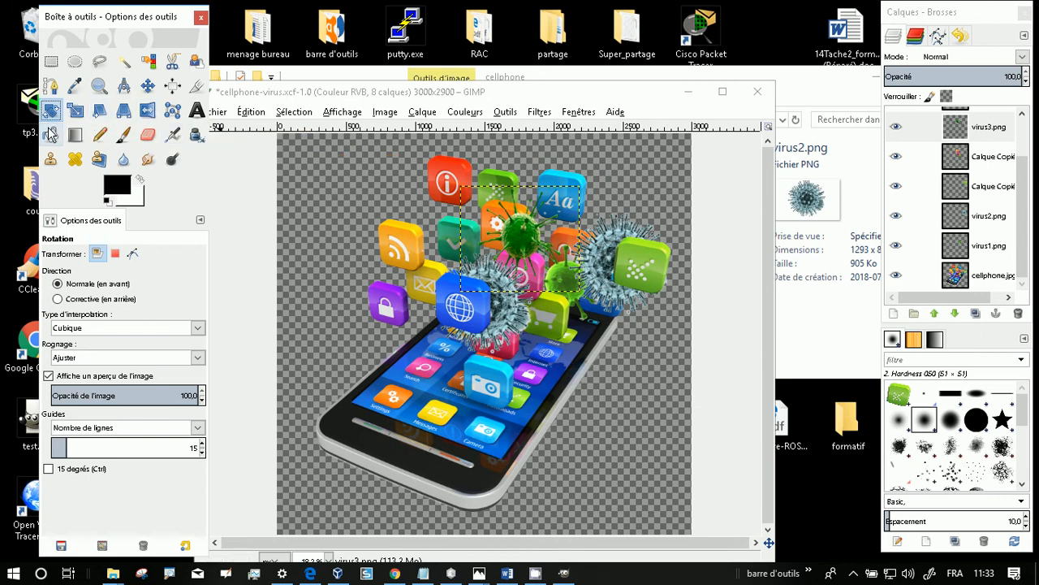
click(197, 112)
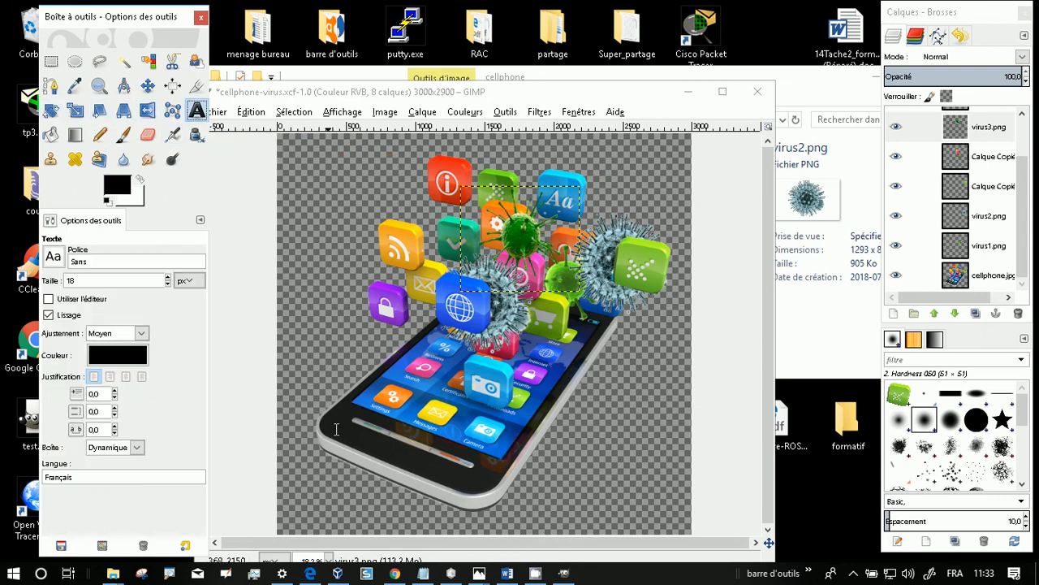
drag(288, 324, 379, 370)
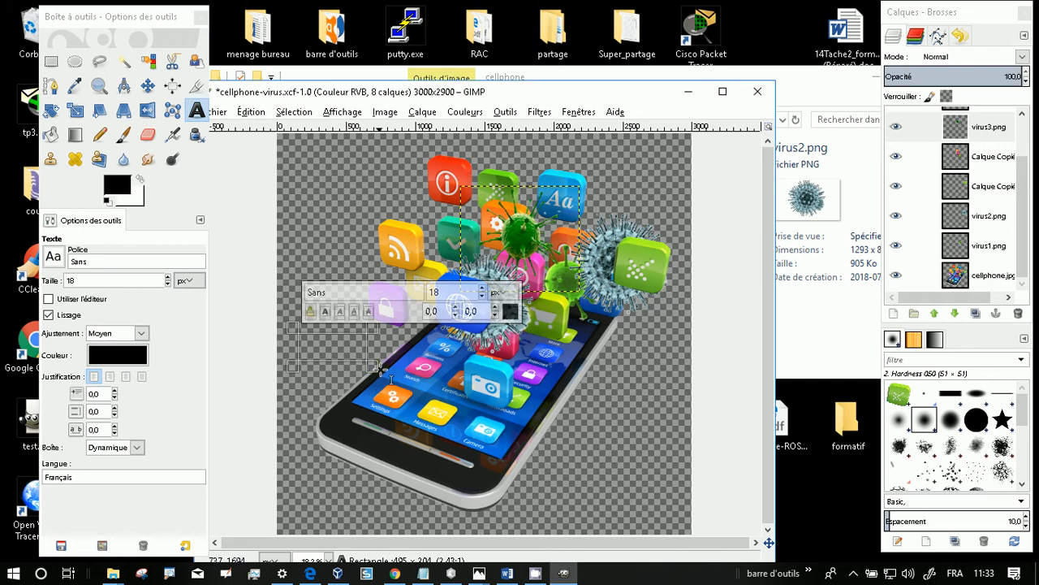
key(ctrl+z)
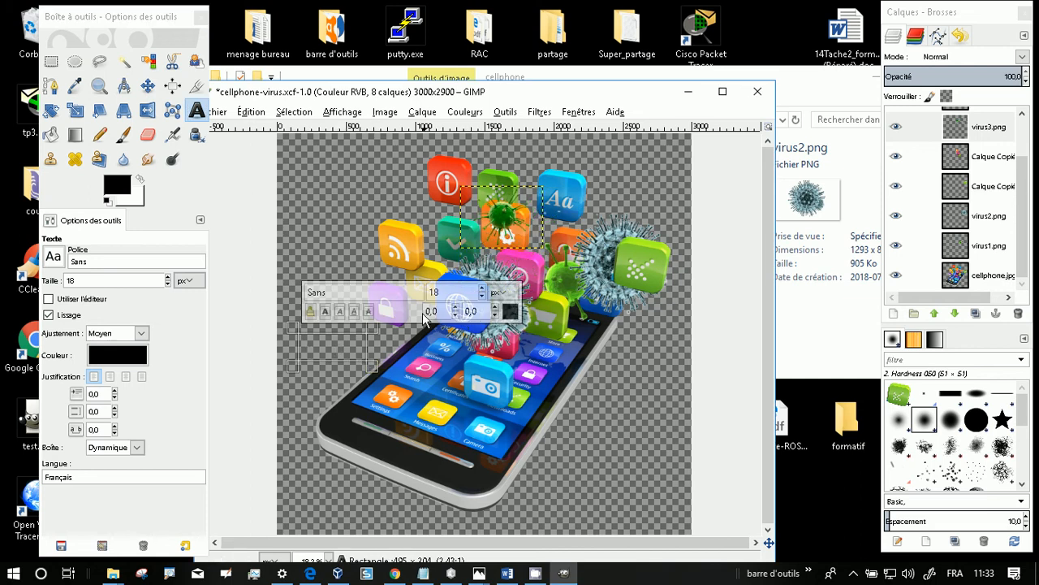
Step: Discard the empty text box and add the text "Attention au virus" beside the phone's left edge
key(Escape)
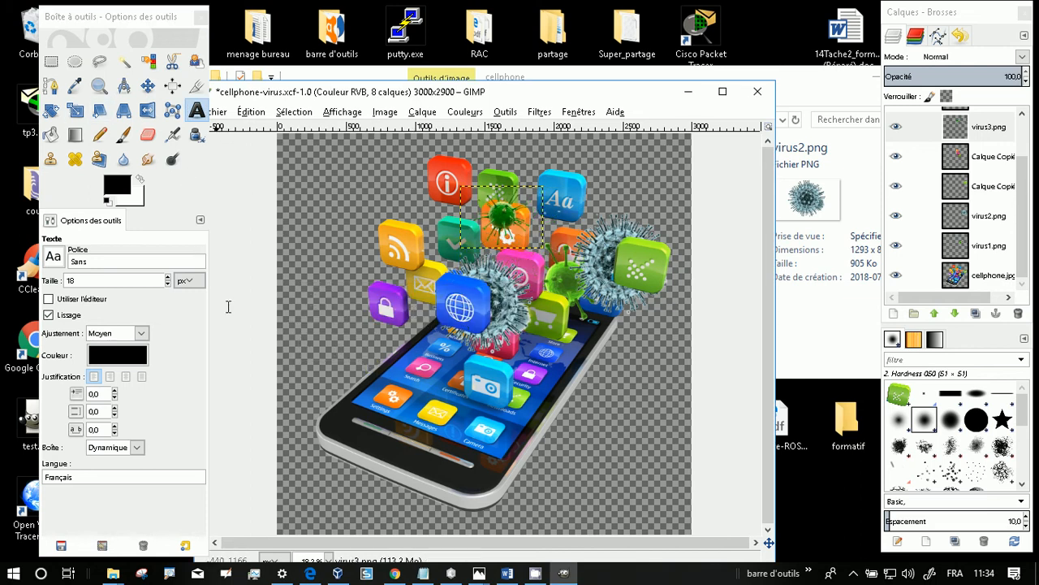
click(298, 342)
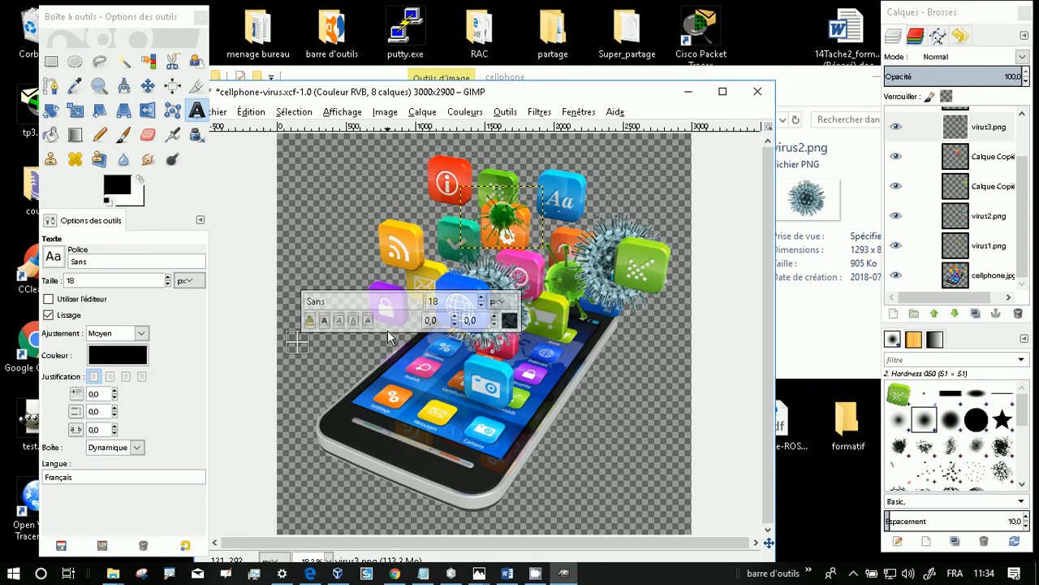
text(Attenti)
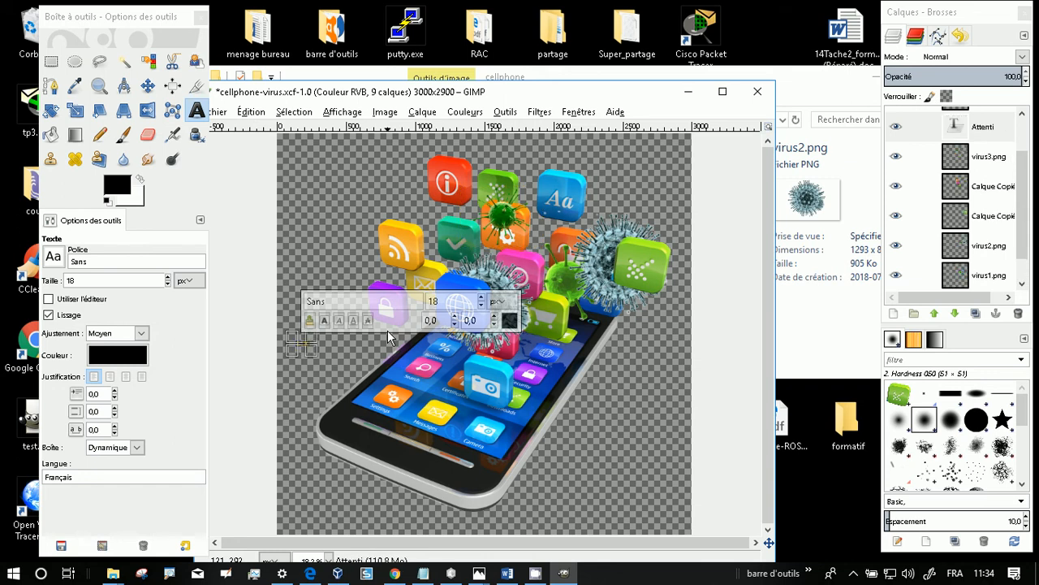
text(on au viru)
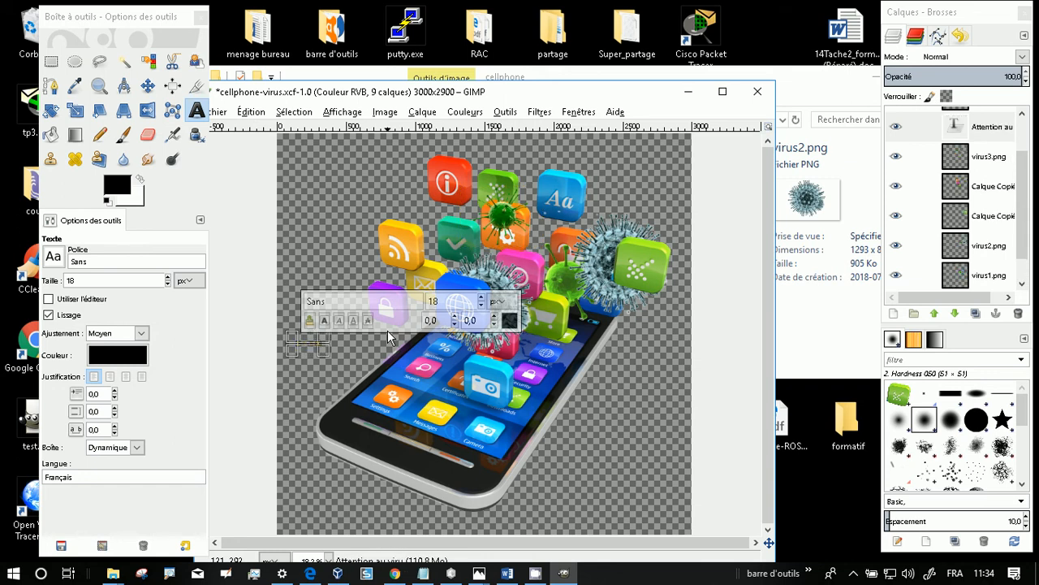
text(s)
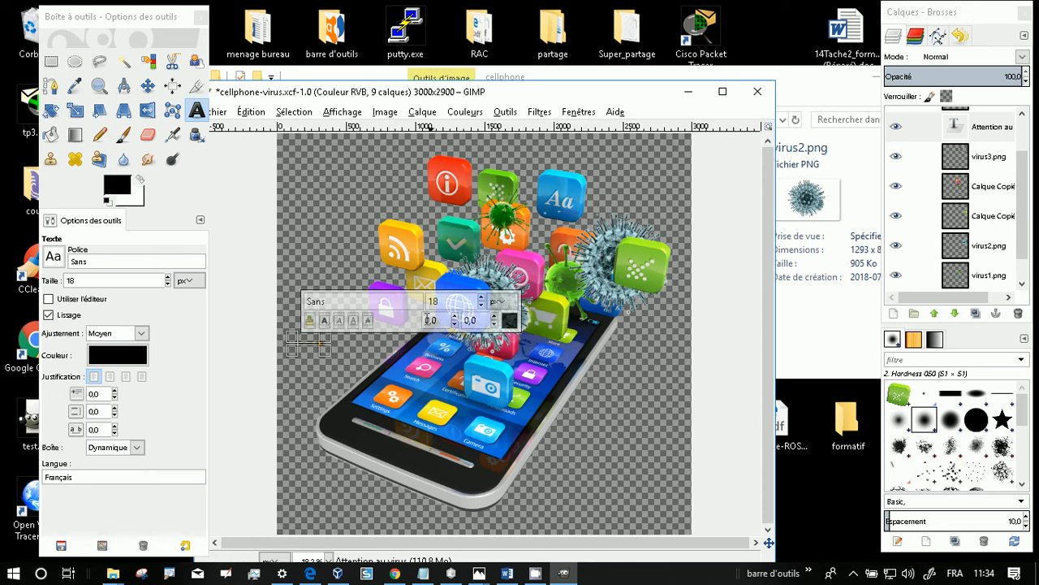
Step: Set the size of the whole "Attention au virus" text to 106 px
text(1)
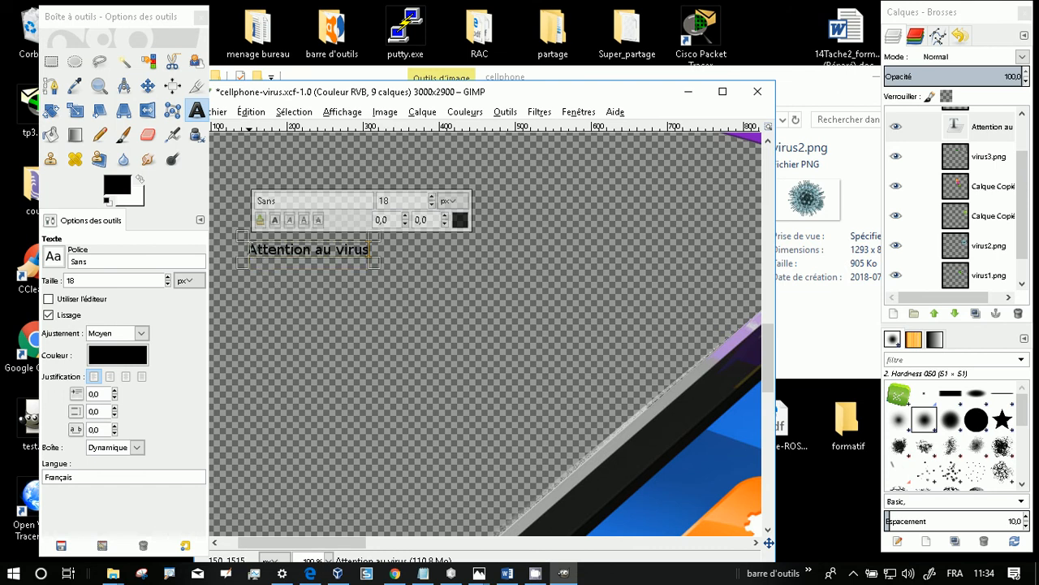
drag(246, 249, 372, 249)
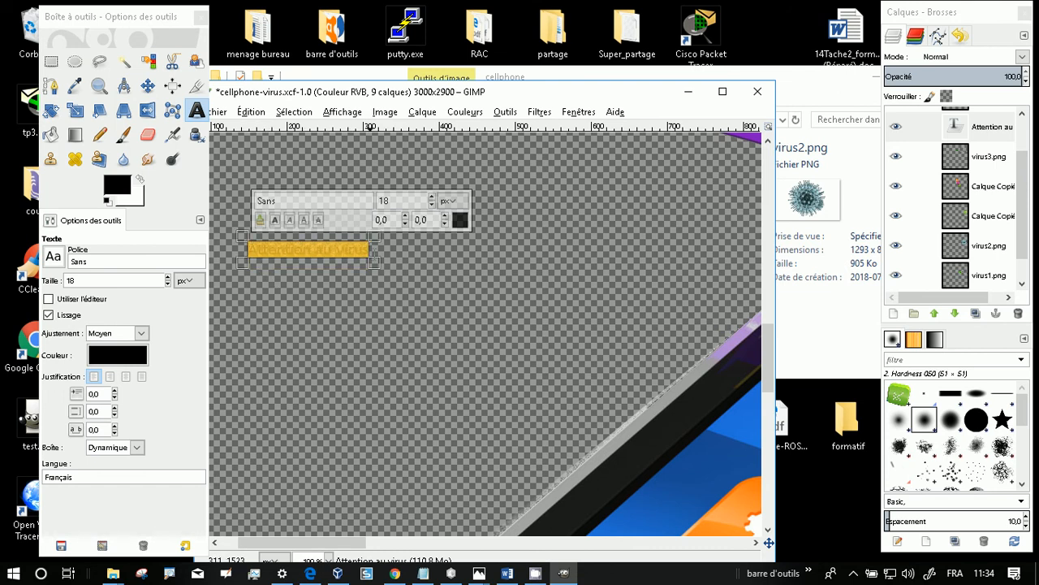
click(432, 197)
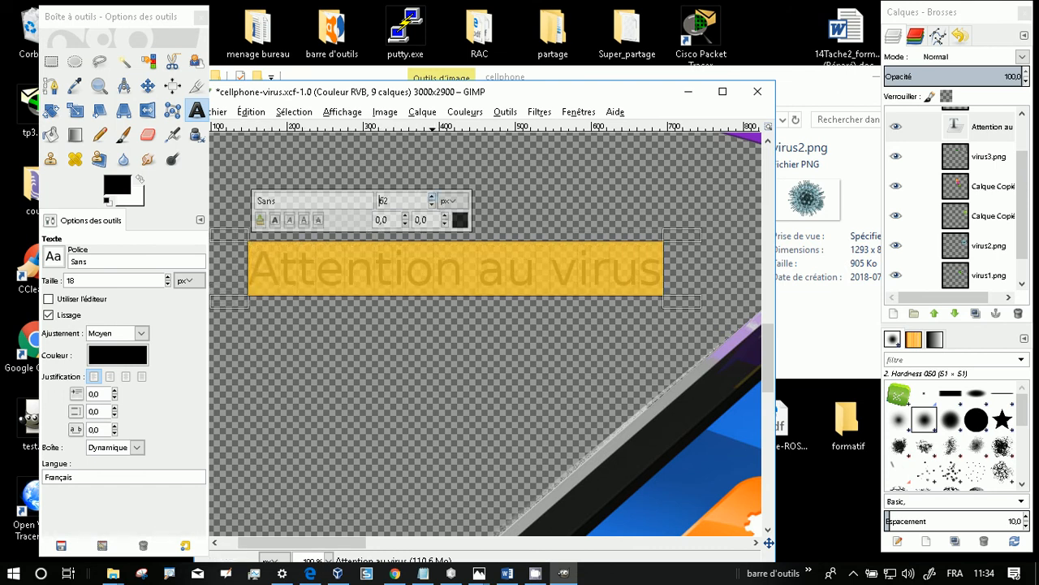
scroll(520, 313, down, 5)
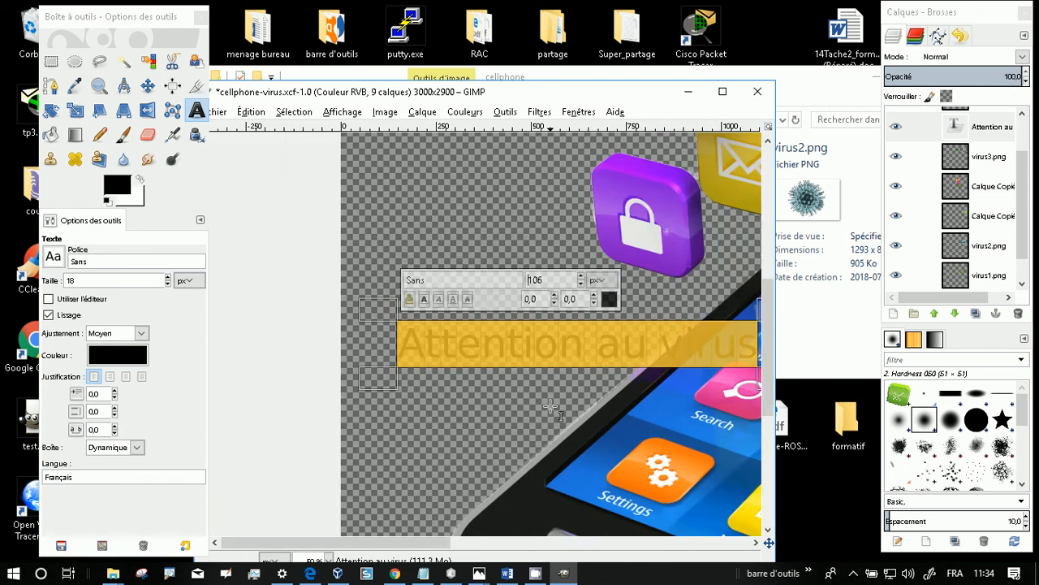
scroll(550, 406, down, 1)
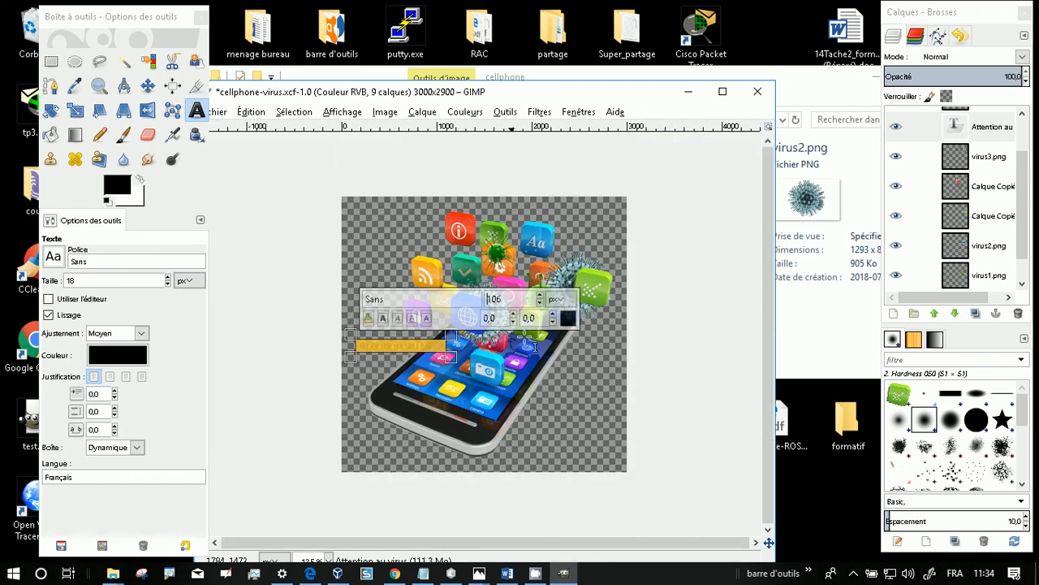
Step: Change the selected text's colour to white (ffffff)
click(567, 317)
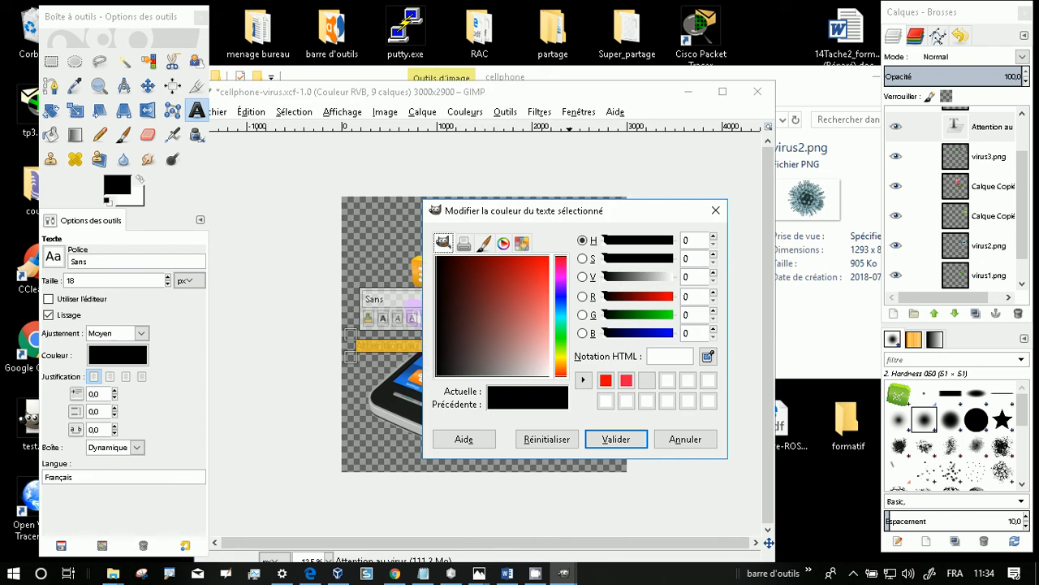
click(605, 401)
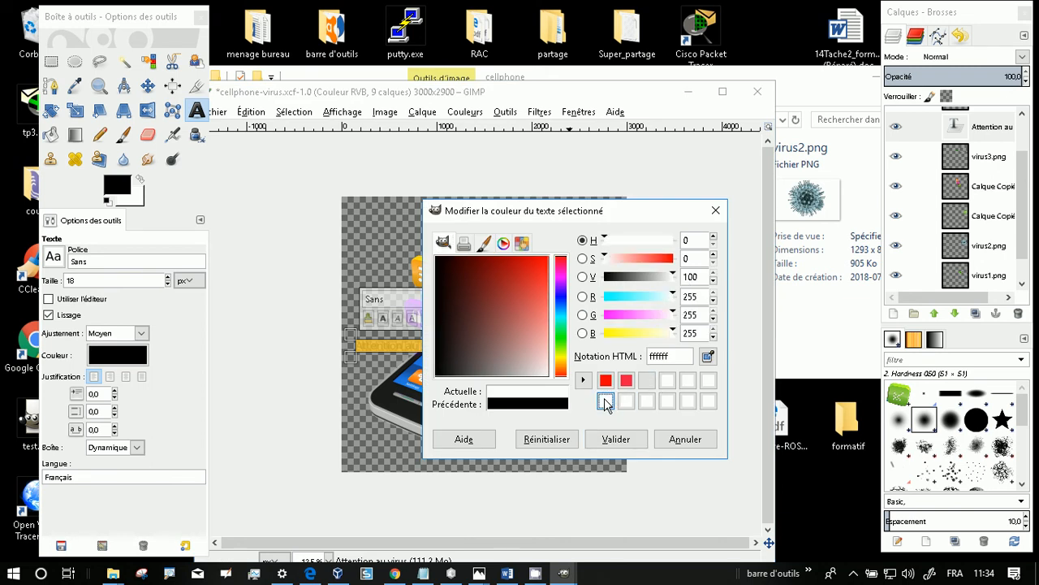
click(617, 438)
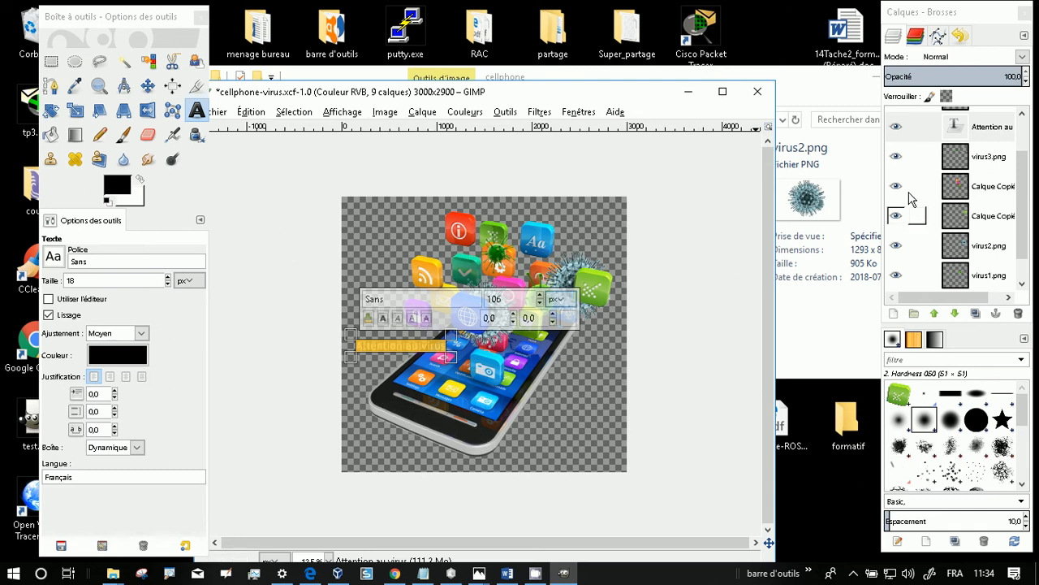
Step: Rotate the "Attention au virus" text layer 18.88 degrees clockwise about its centre
right_click(977, 132)
click(977, 135)
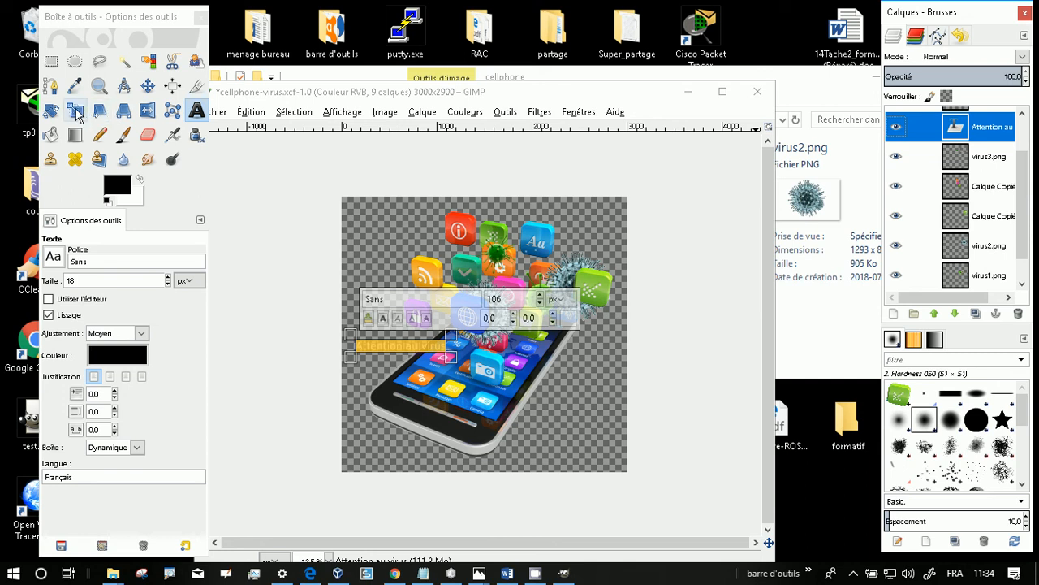
click(50, 110)
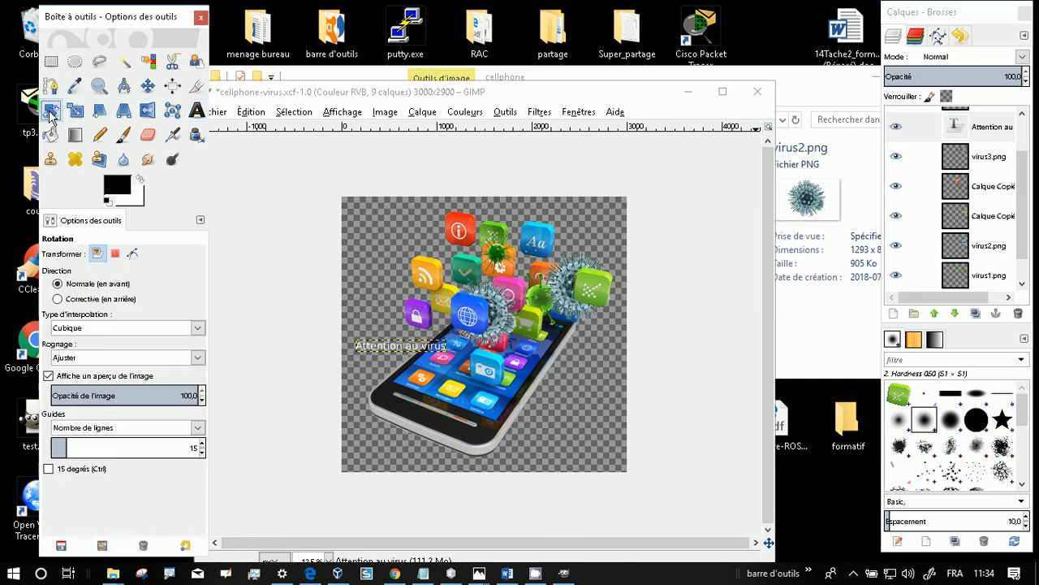
click(381, 351)
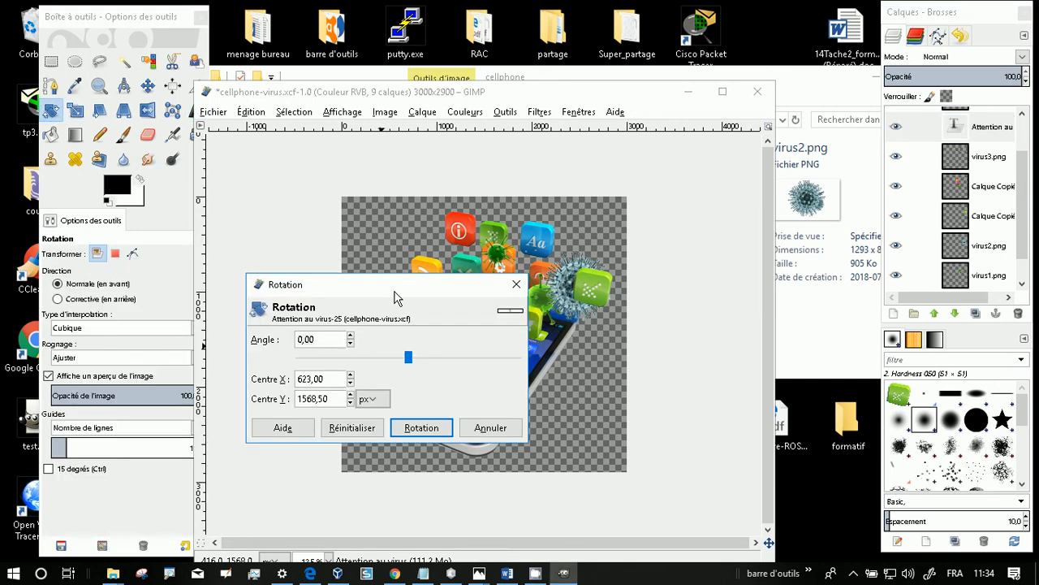
drag(395, 298, 688, 268)
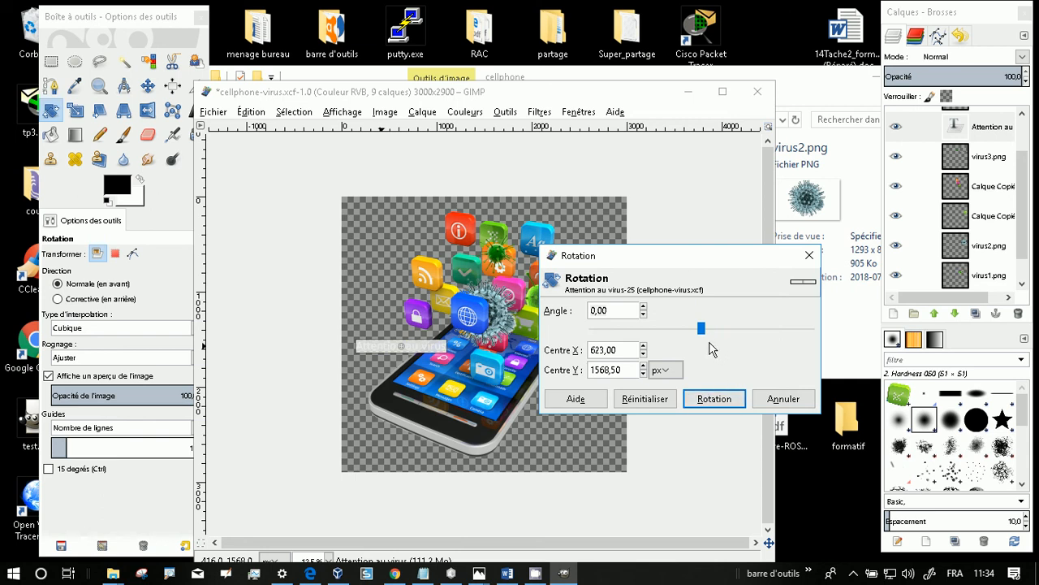
mouse_move(702, 331)
mouse_down()
mouse_move(725, 338)
mouse_move(712, 332)
mouse_up()
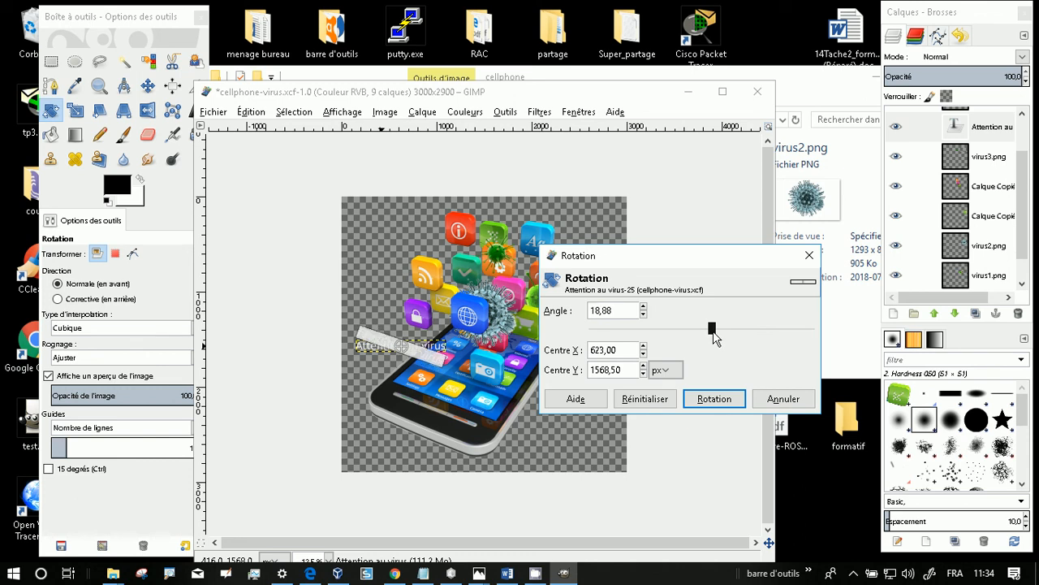
click(714, 398)
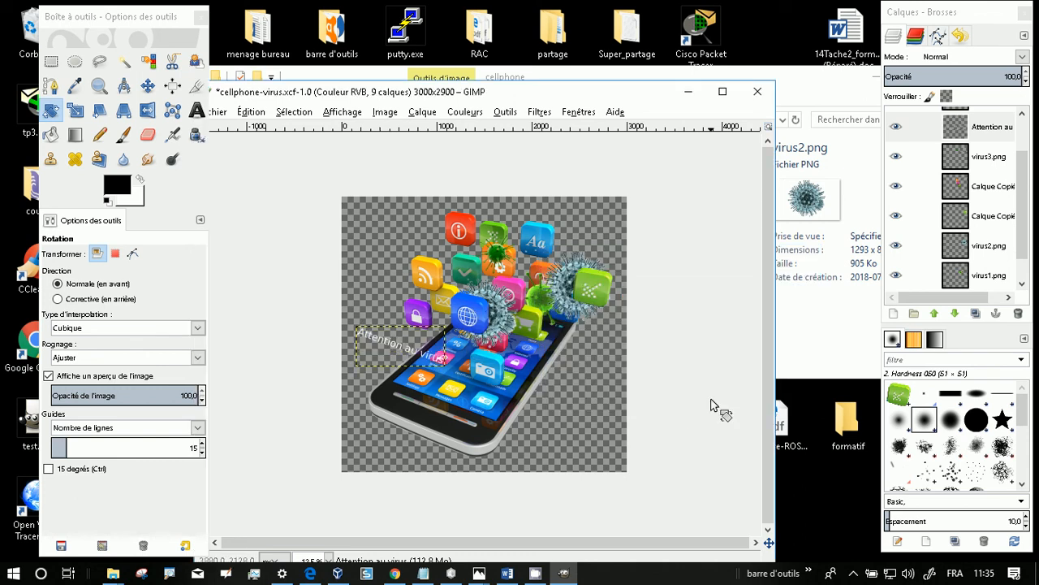
Step: Move the tilted "Attention au virus" text down onto the black bezel at the phone's lower end
click(147, 86)
ctrl+scroll(371, 341, up, 3)
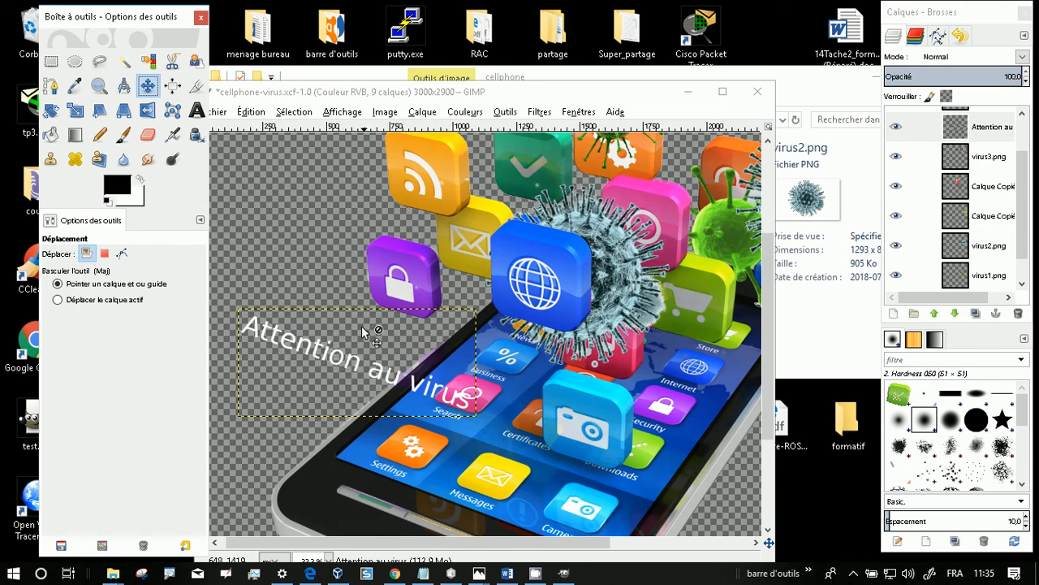
drag(329, 356, 388, 532)
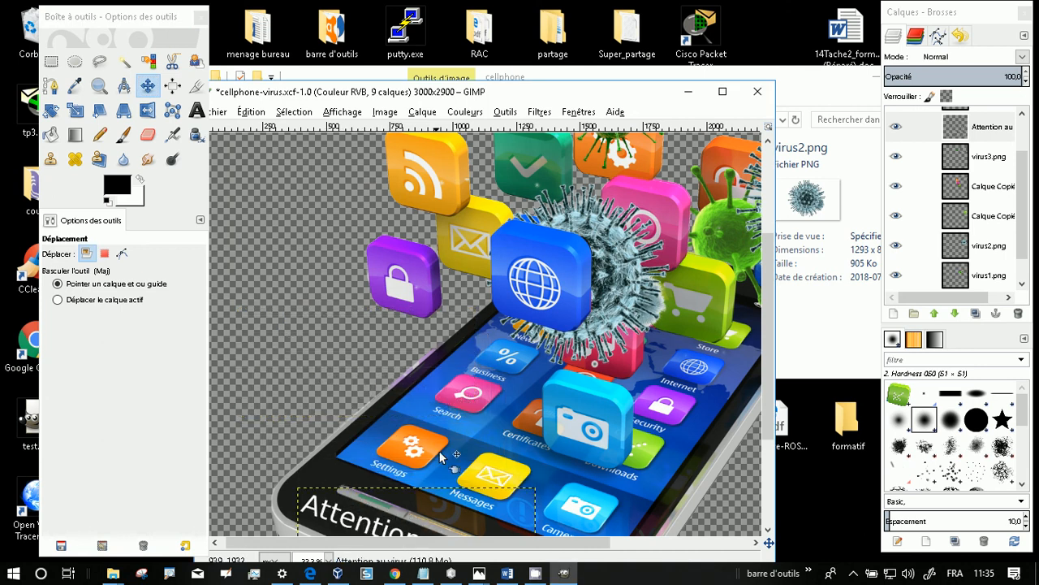
scroll(453, 434, down, 2)
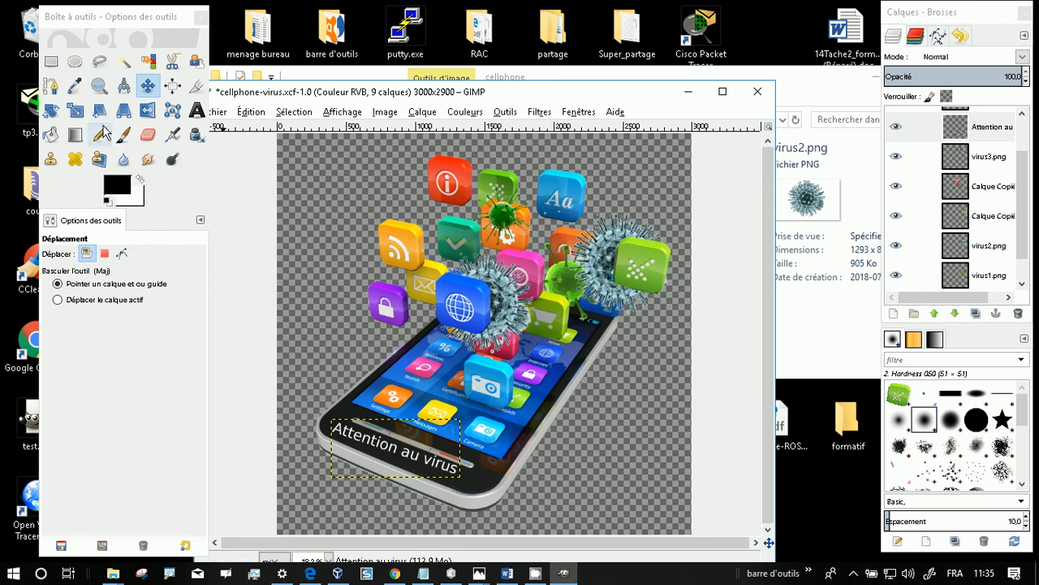
Step: Rotate the text a few degrees further clockwise to match the phone's edge, and nudge it into place on the black bezel
click(51, 111)
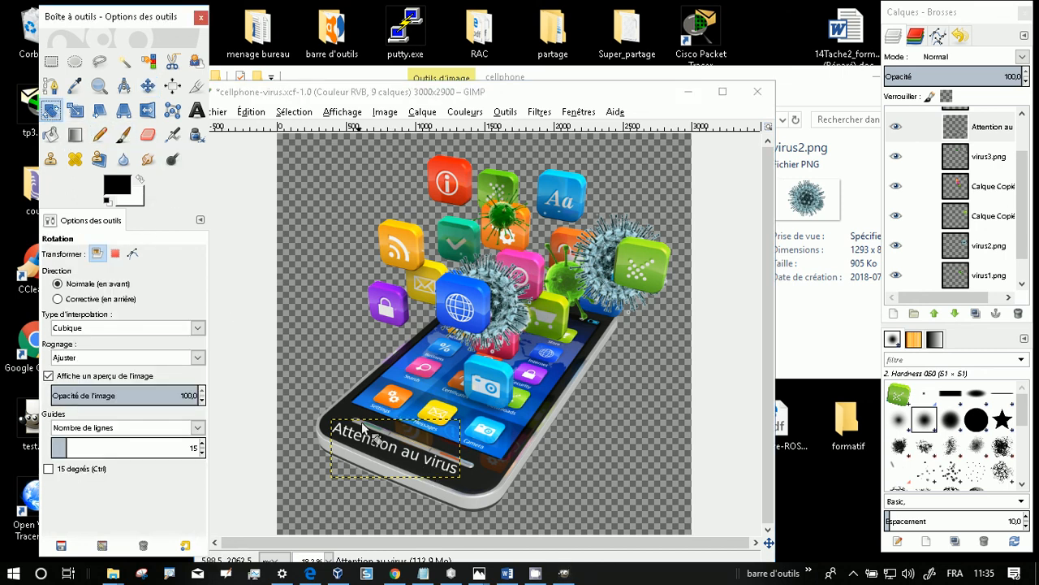
click(380, 453)
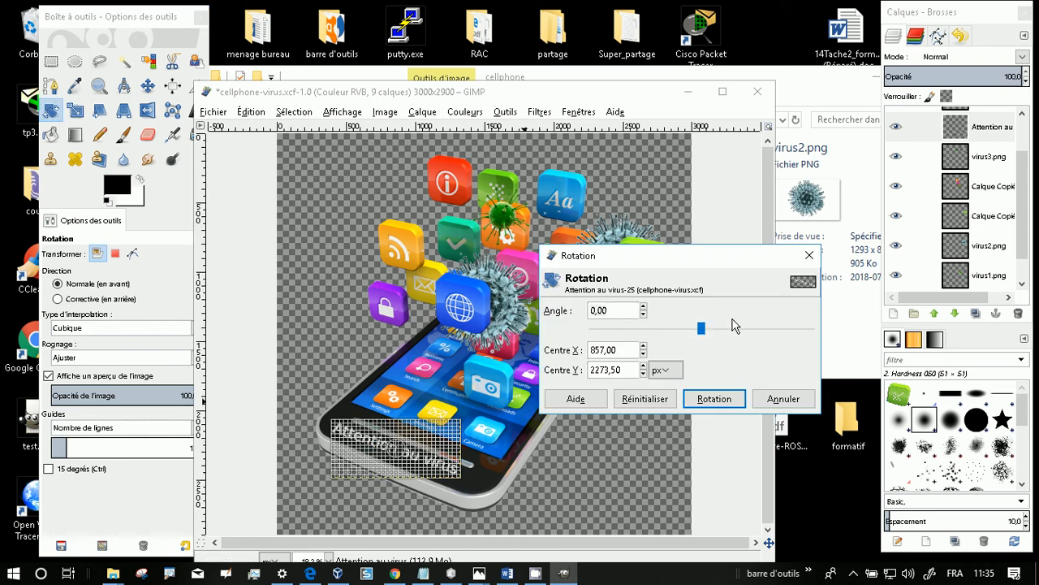
drag(702, 333, 705, 344)
click(715, 399)
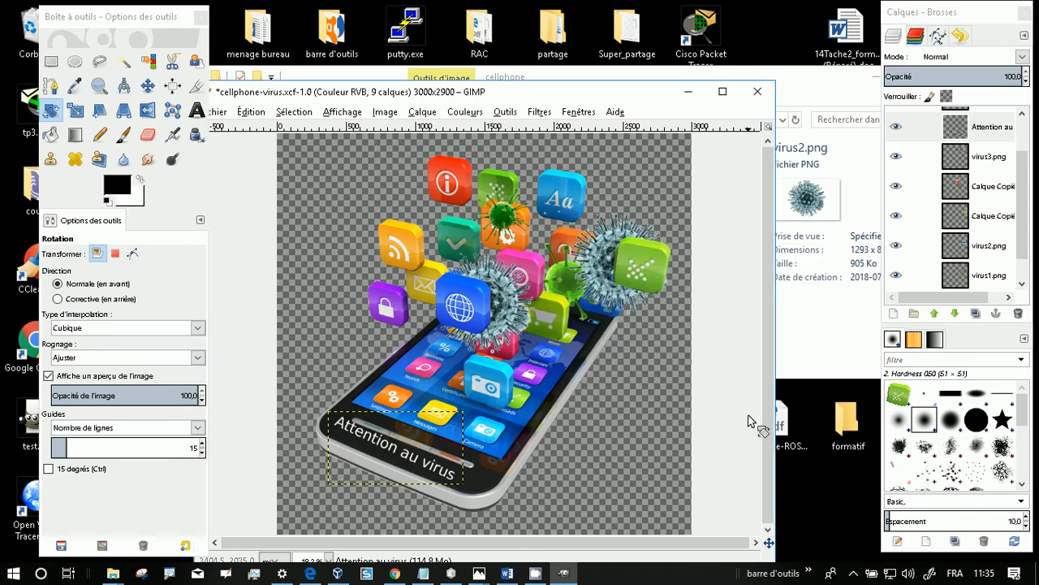
click(148, 85)
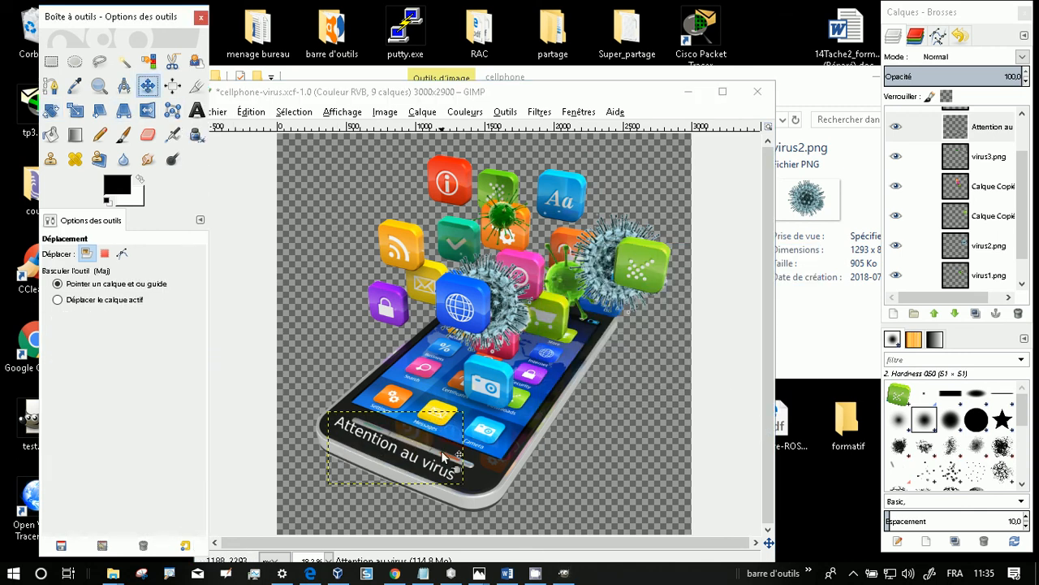
drag(376, 443, 382, 449)
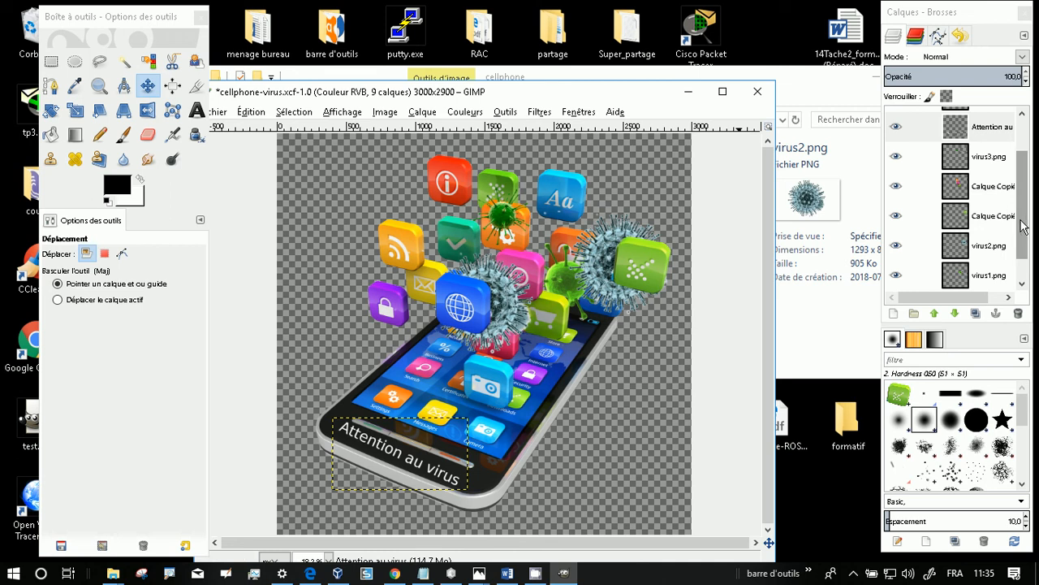
Step: Raise the "Attention au virus" layer two levels to the top of the layer stack
drag(1023, 209, 1023, 177)
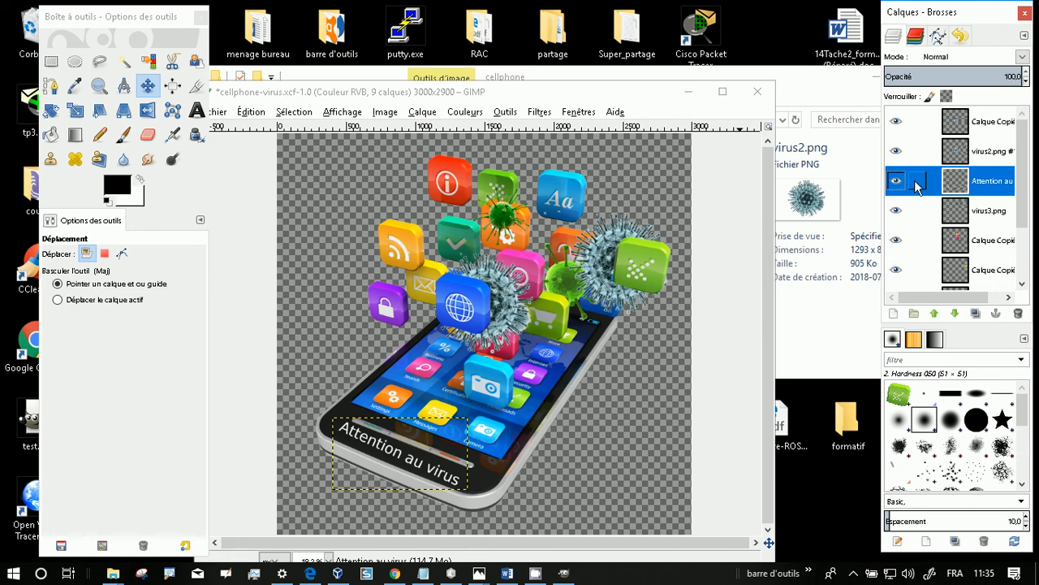
click(936, 313)
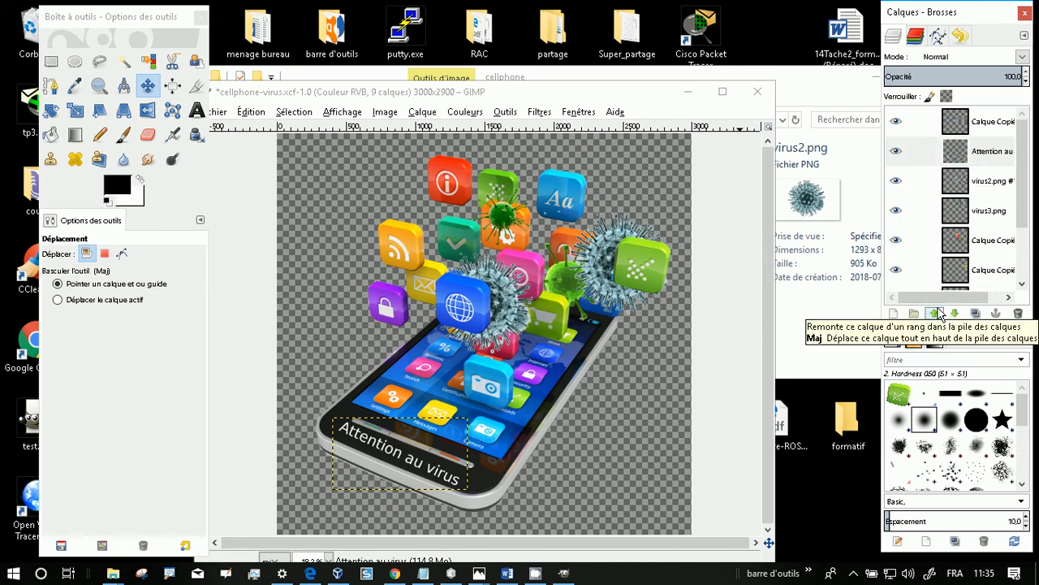
click(937, 315)
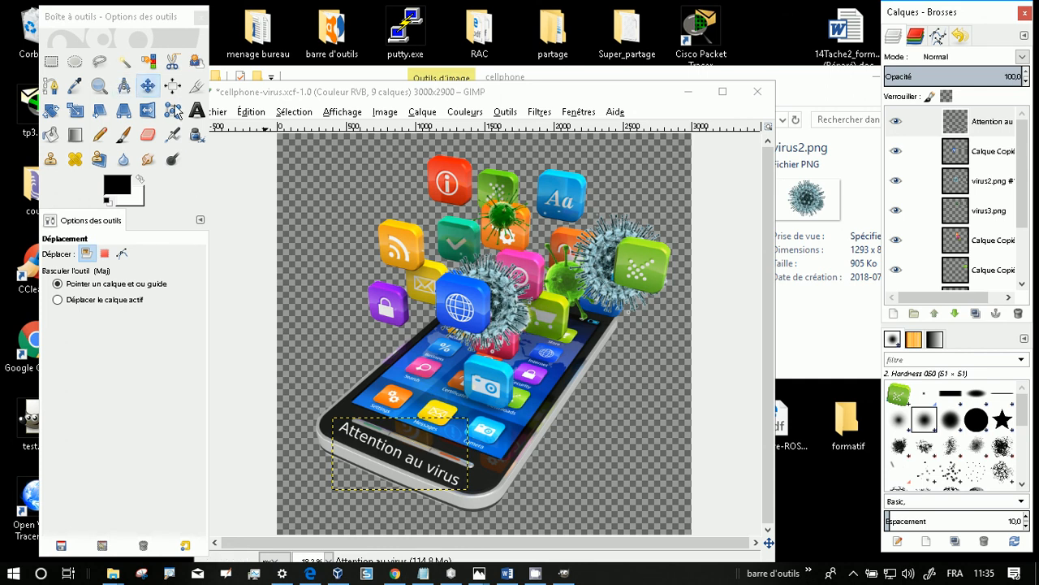
click(509, 301)
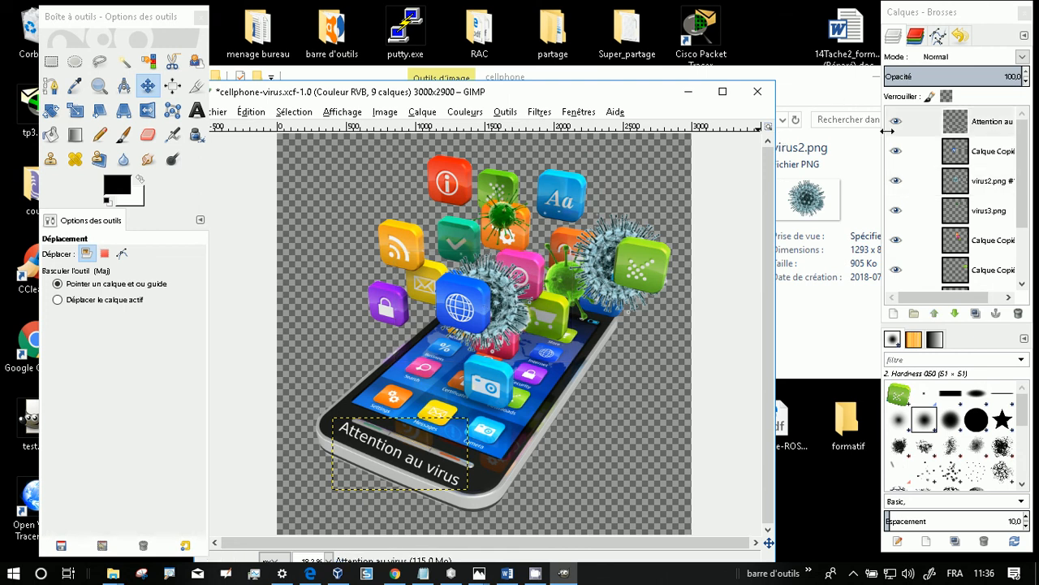
Step: Raise the virus2.png #1 layer one level, lower it back again, and select the copied globe icon layer above it
click(998, 188)
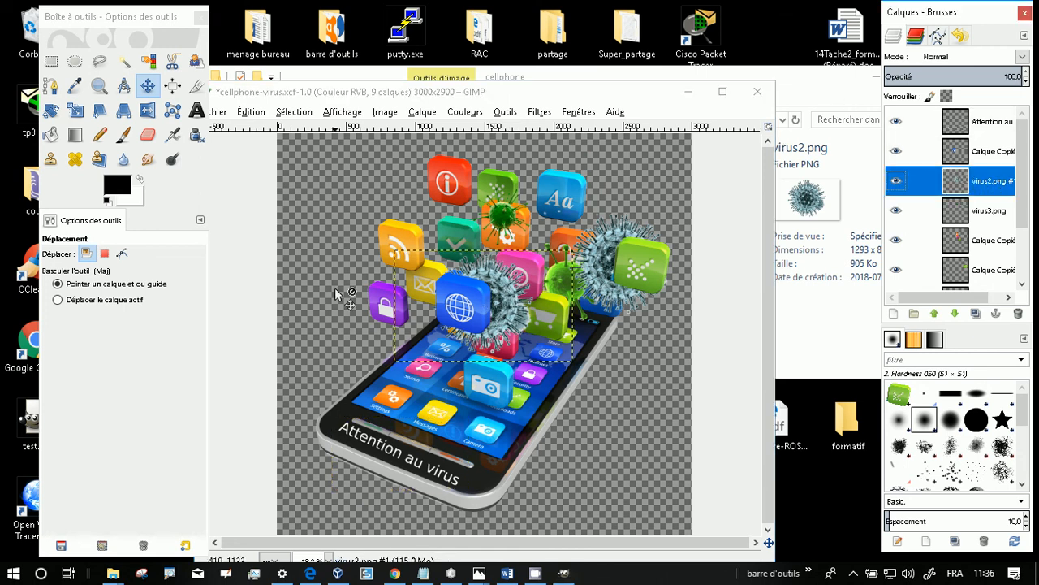
click(935, 313)
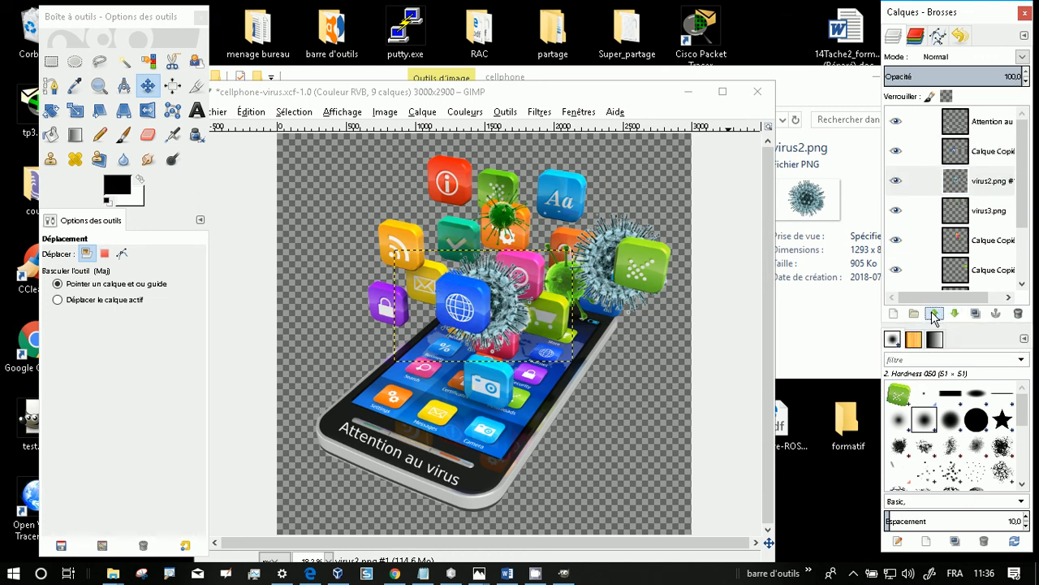
click(953, 315)
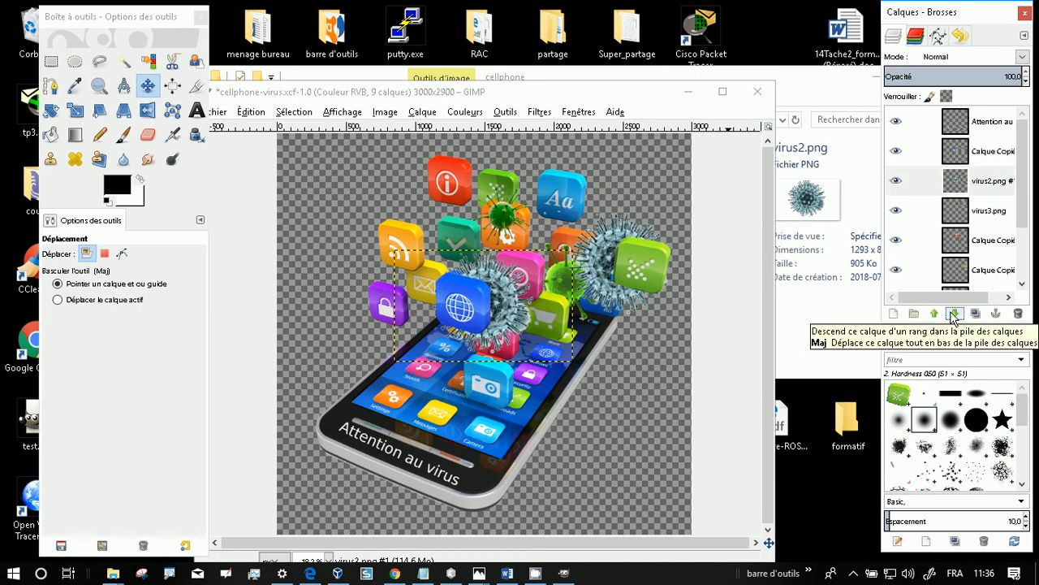
click(957, 154)
click(955, 154)
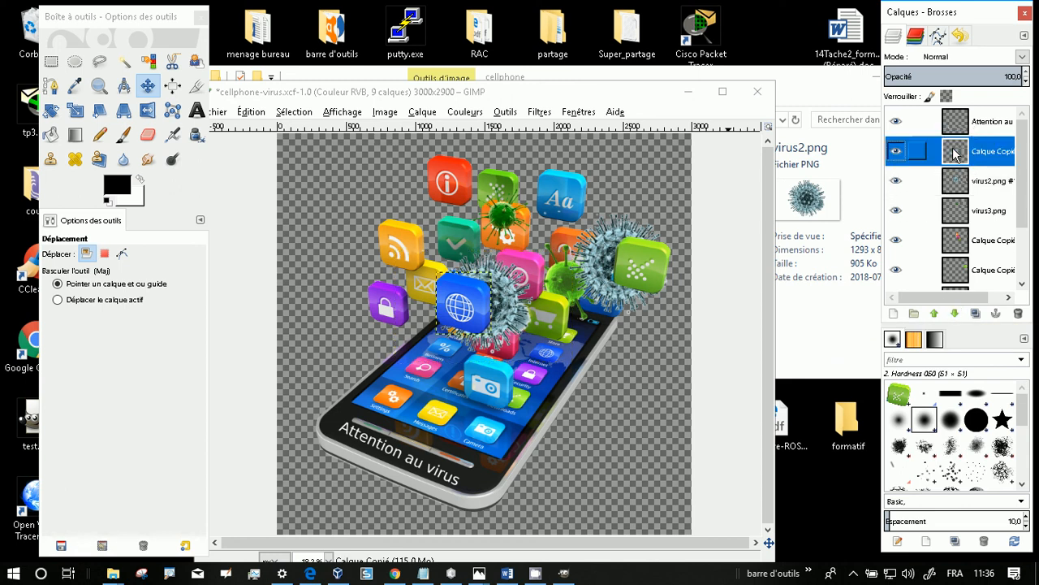
Step: Move the virus2.png #1 layer above the copied globe icon layer, and return it below that layer
click(960, 184)
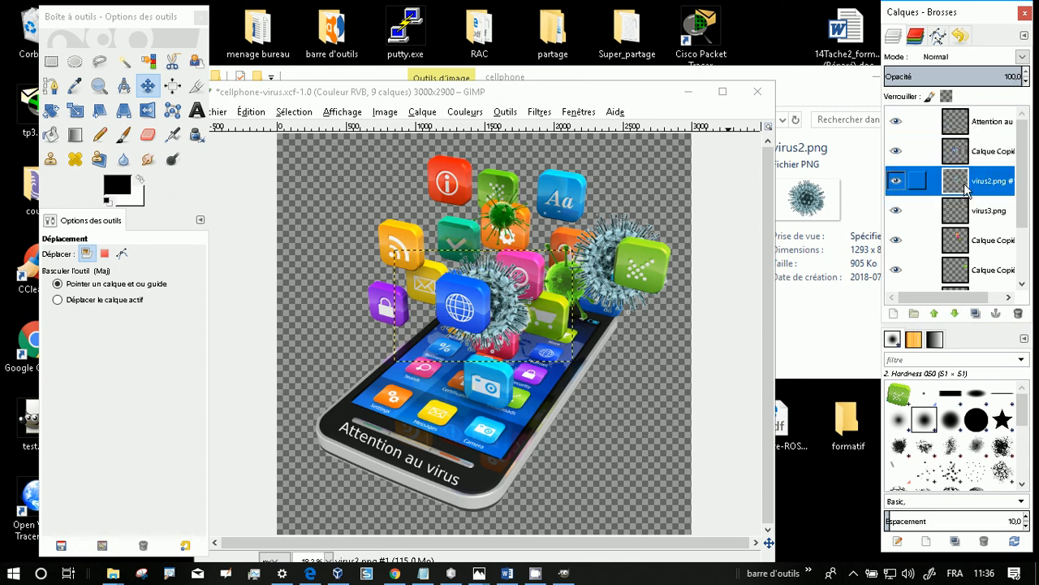
click(935, 313)
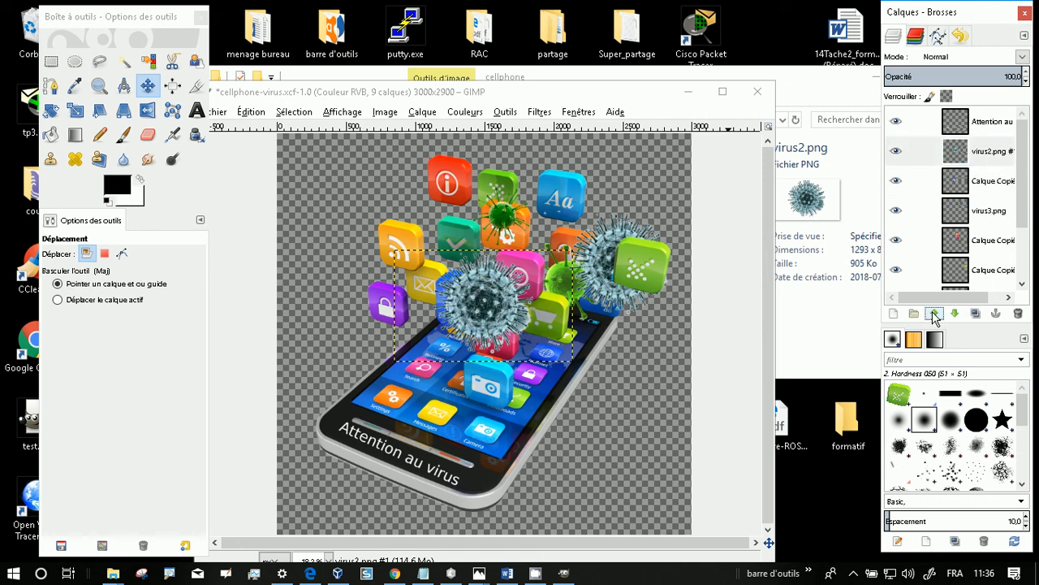
click(955, 313)
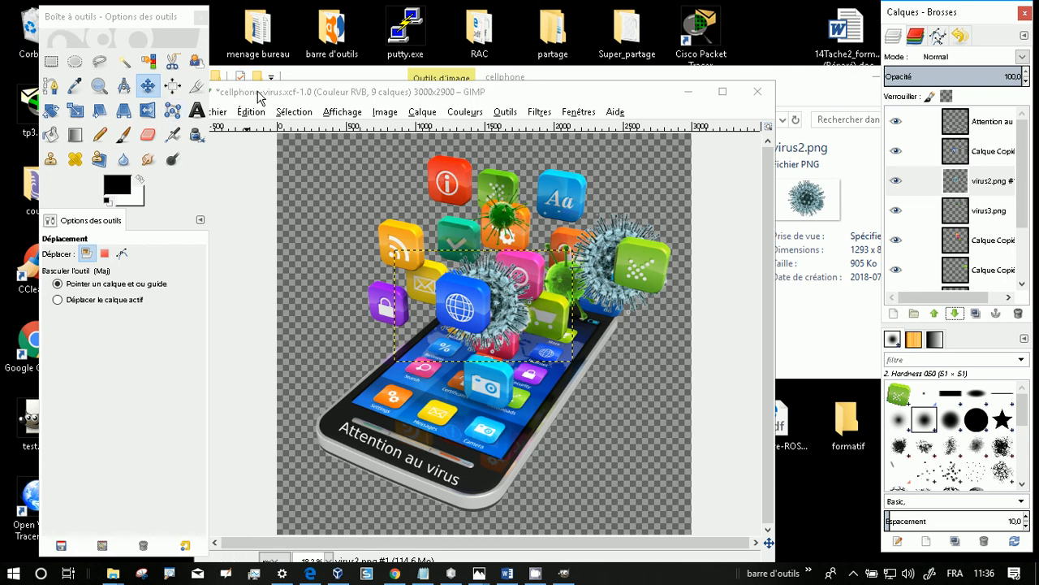
Step: Move the image window clear of the toolbox and end the running NetSupport School presentation
drag(257, 91, 348, 44)
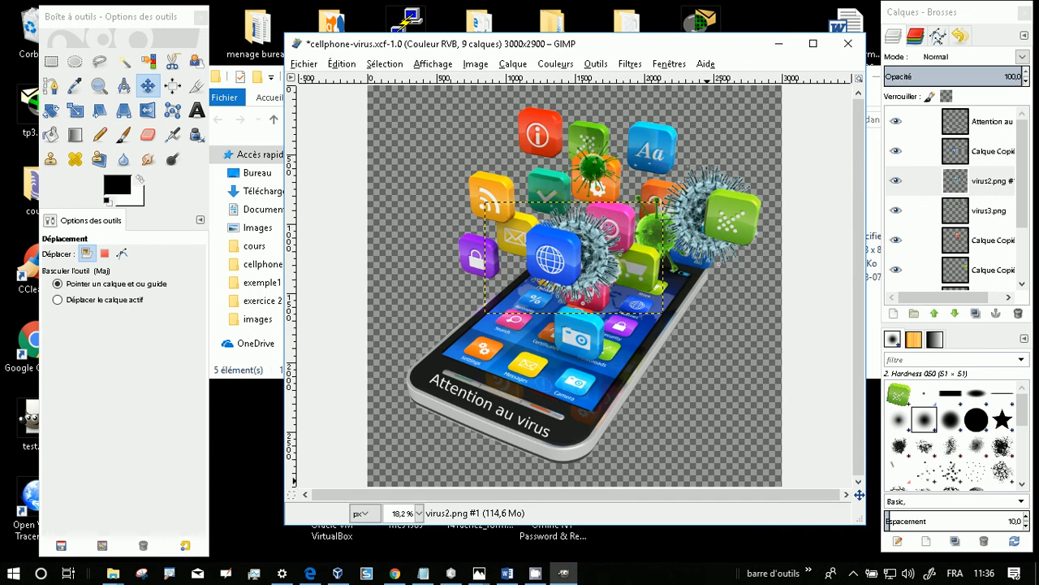
click(854, 572)
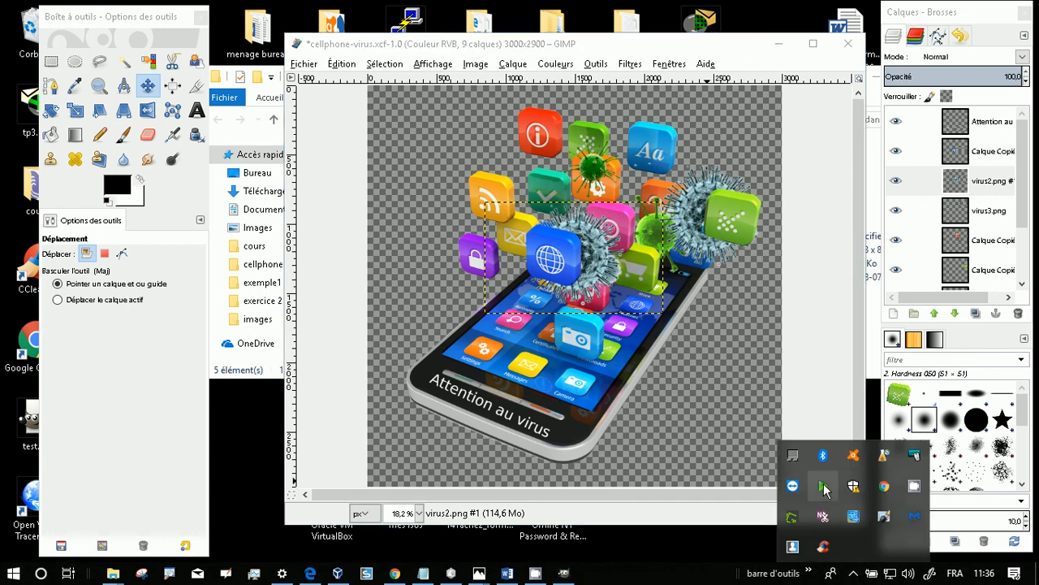
right_click(824, 486)
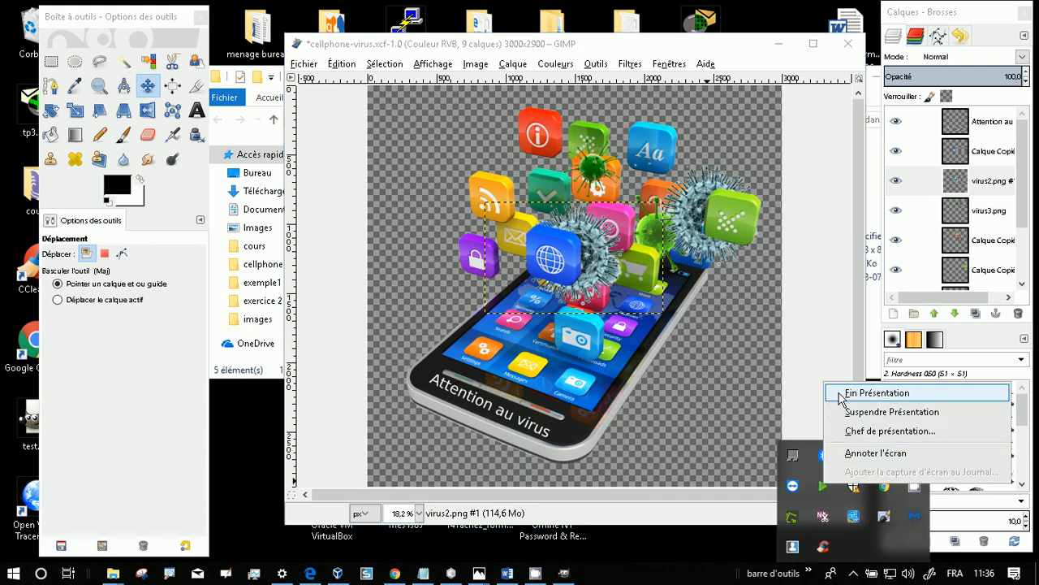
click(877, 393)
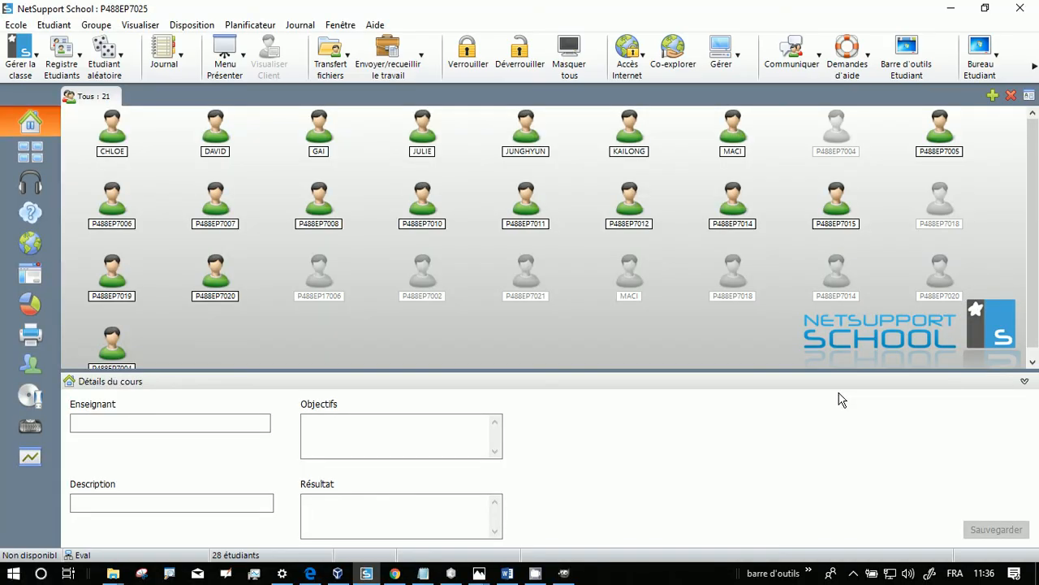
click(855, 572)
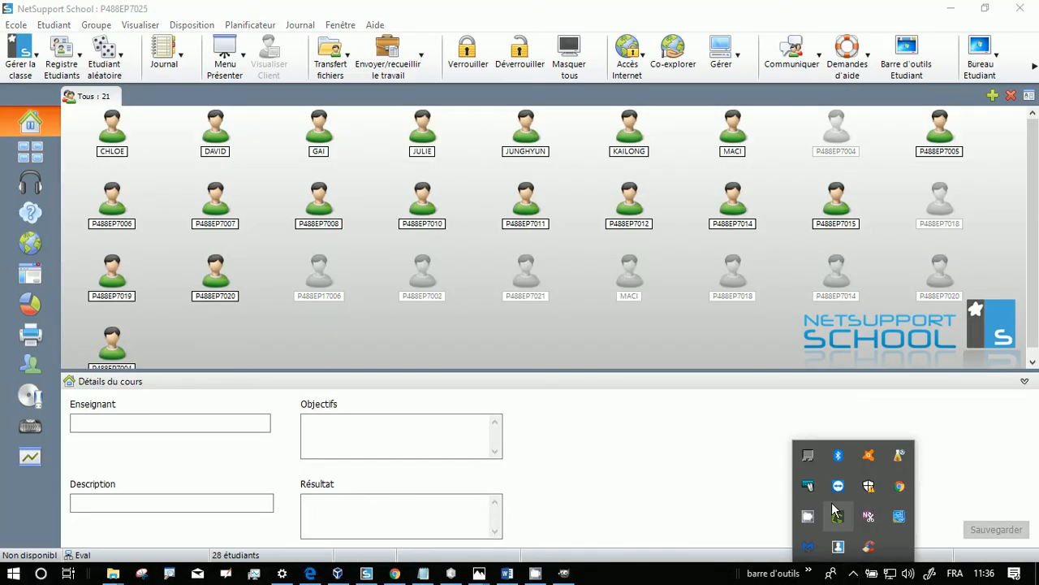
right_click(808, 518)
click(808, 518)
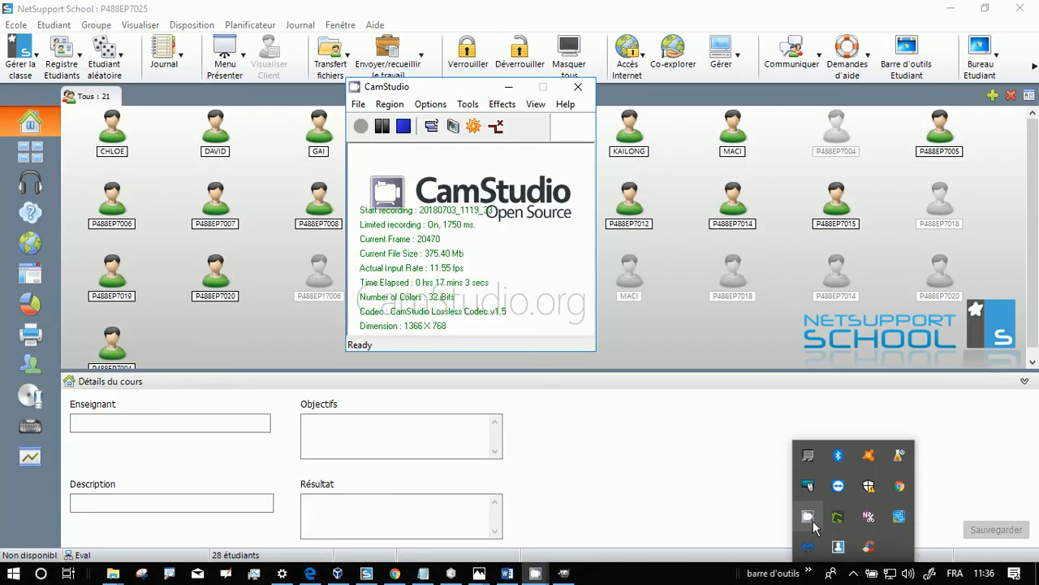